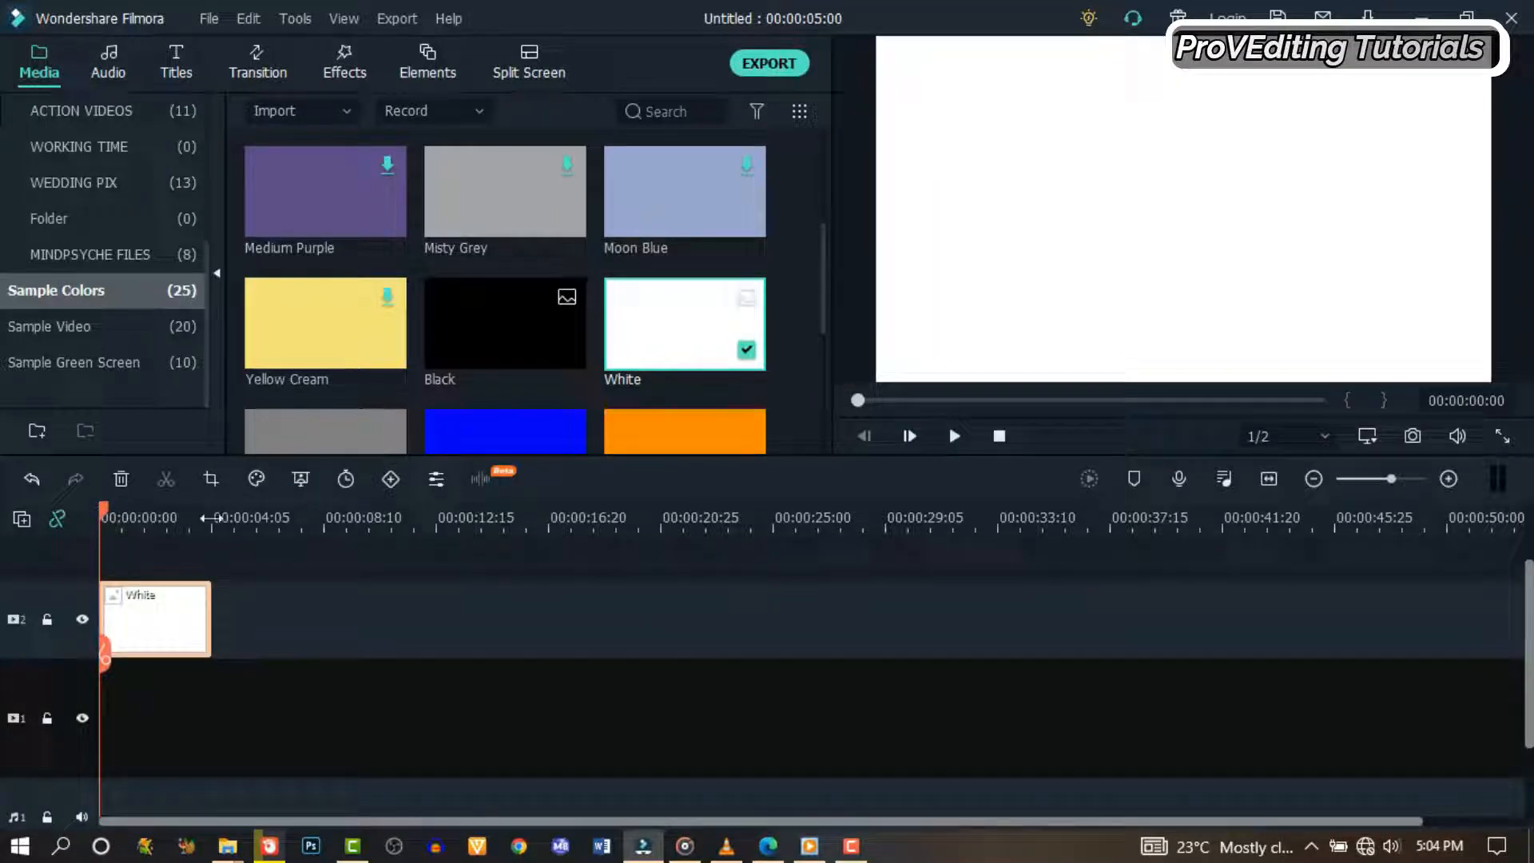
Place the color close-up photo of the bride and groom on the track above the White clip, at the timeline's start
left_click_drag(211, 518, 739, 526)
scroll(105, 142, "up", 5)
left_click(96, 110)
left_click_drag(211, 569, 81, 578)
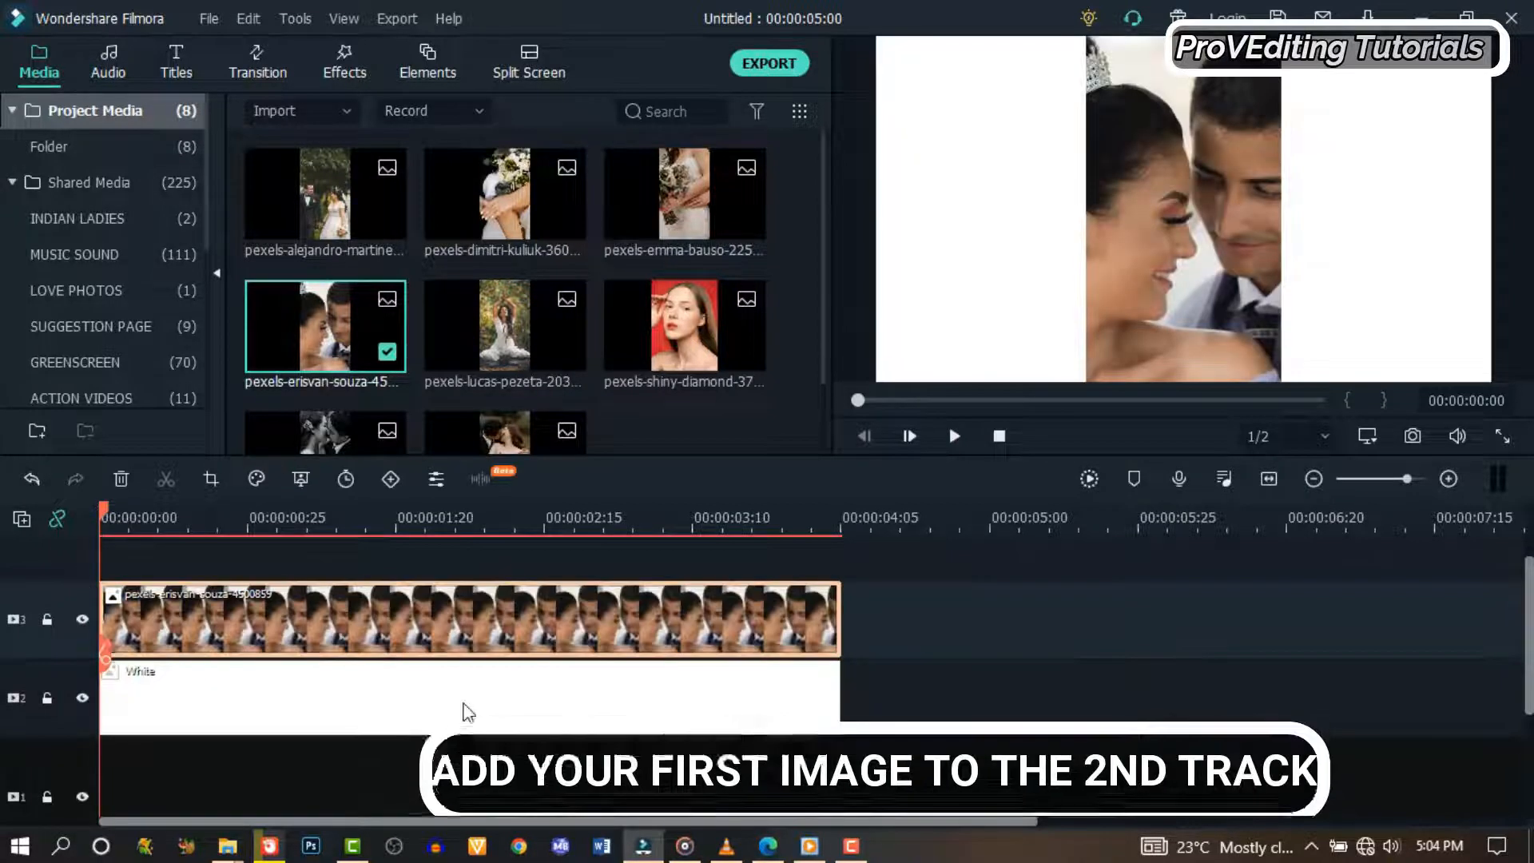
scroll(467, 711, "up", 1)
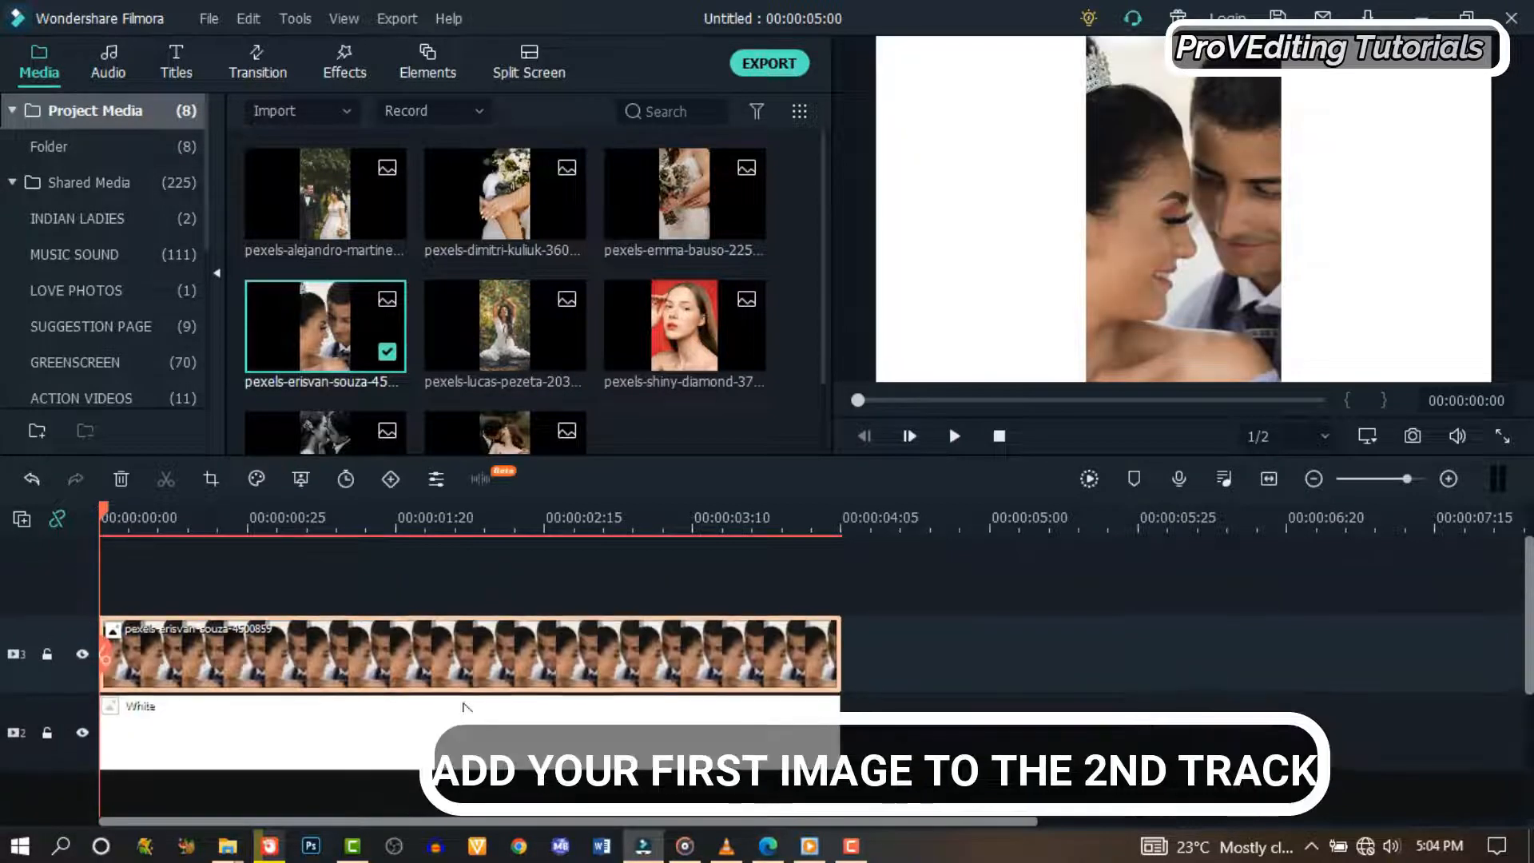
Set the scale of the couple's close-up photo to 40%
double_click(314, 657)
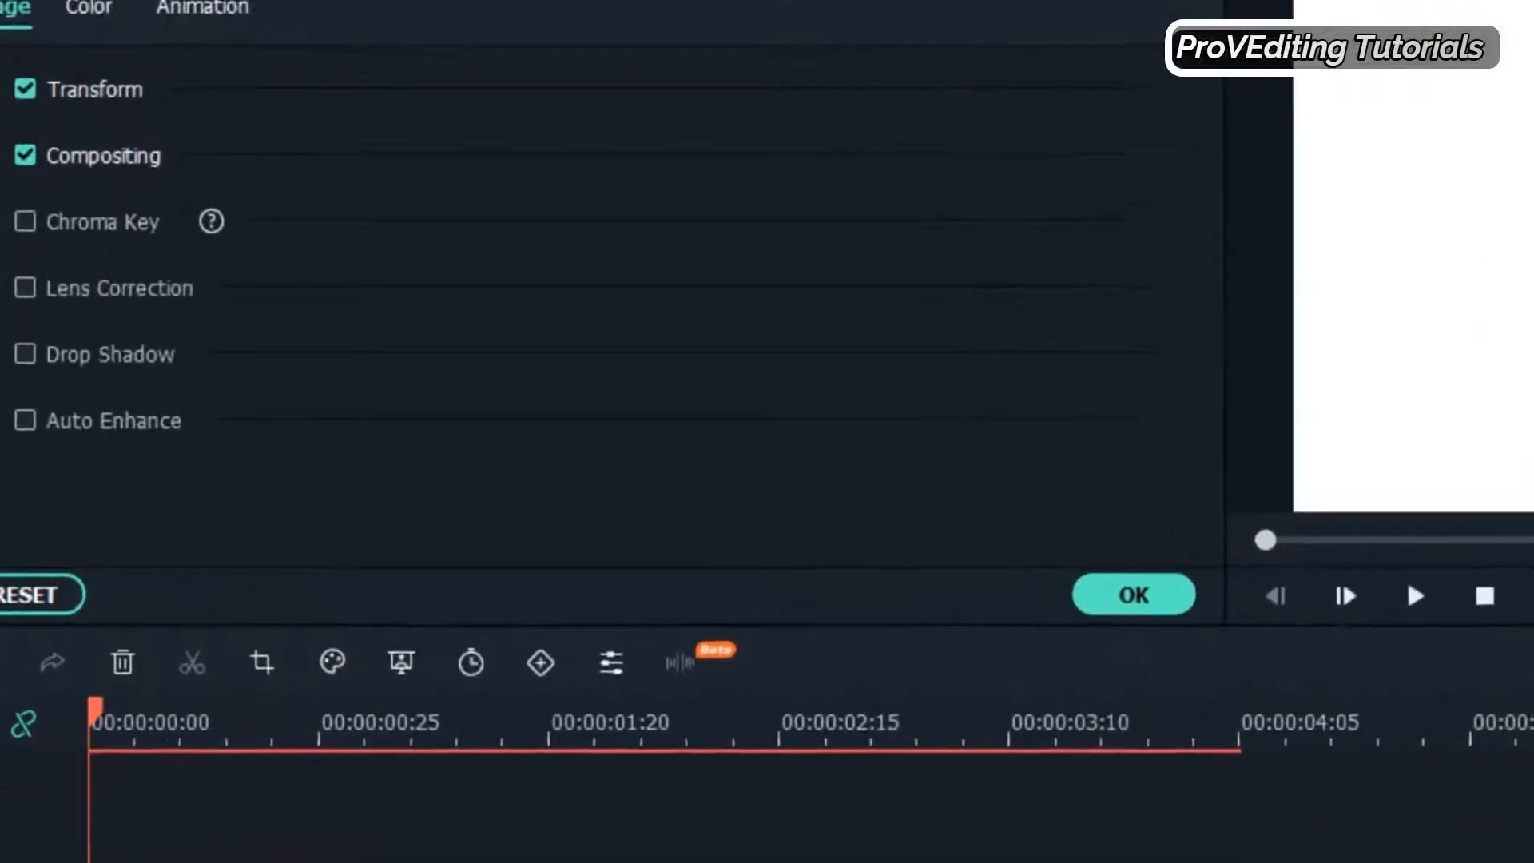
left_click(4, 89)
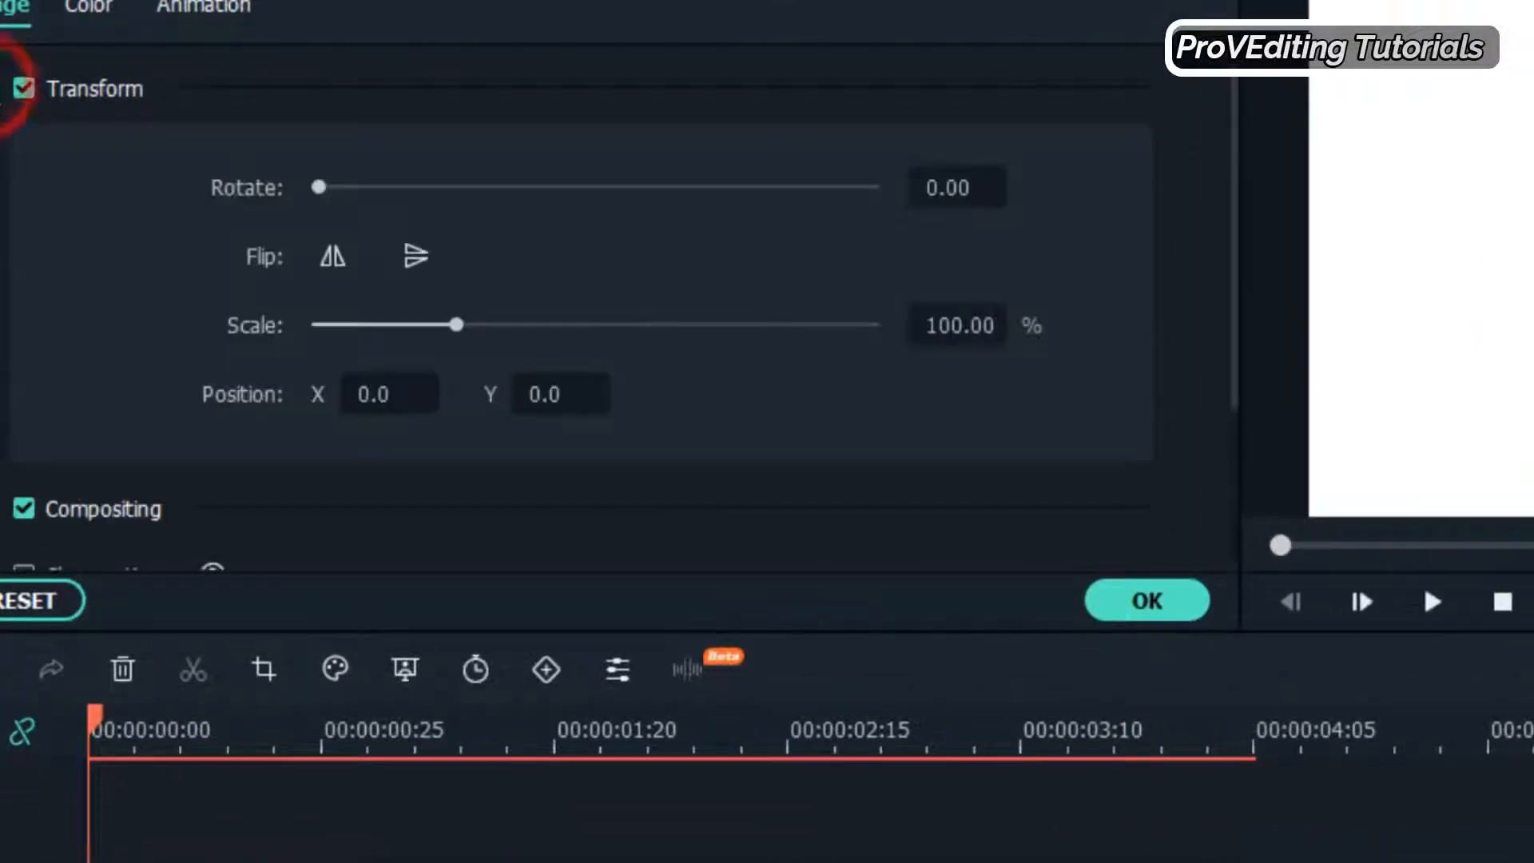
left_click(943, 327)
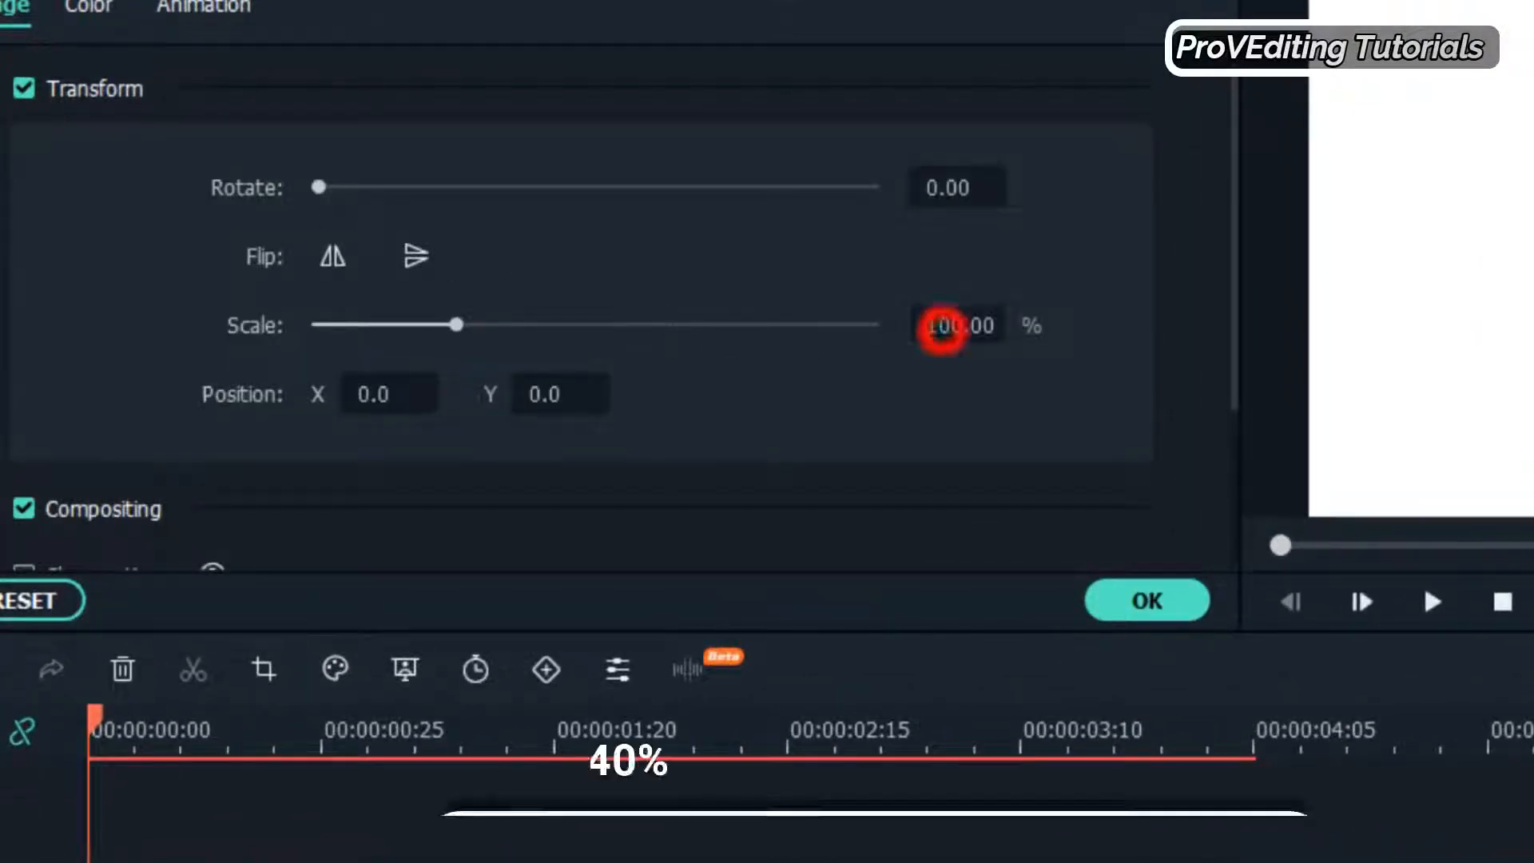
type("4")
type("0")
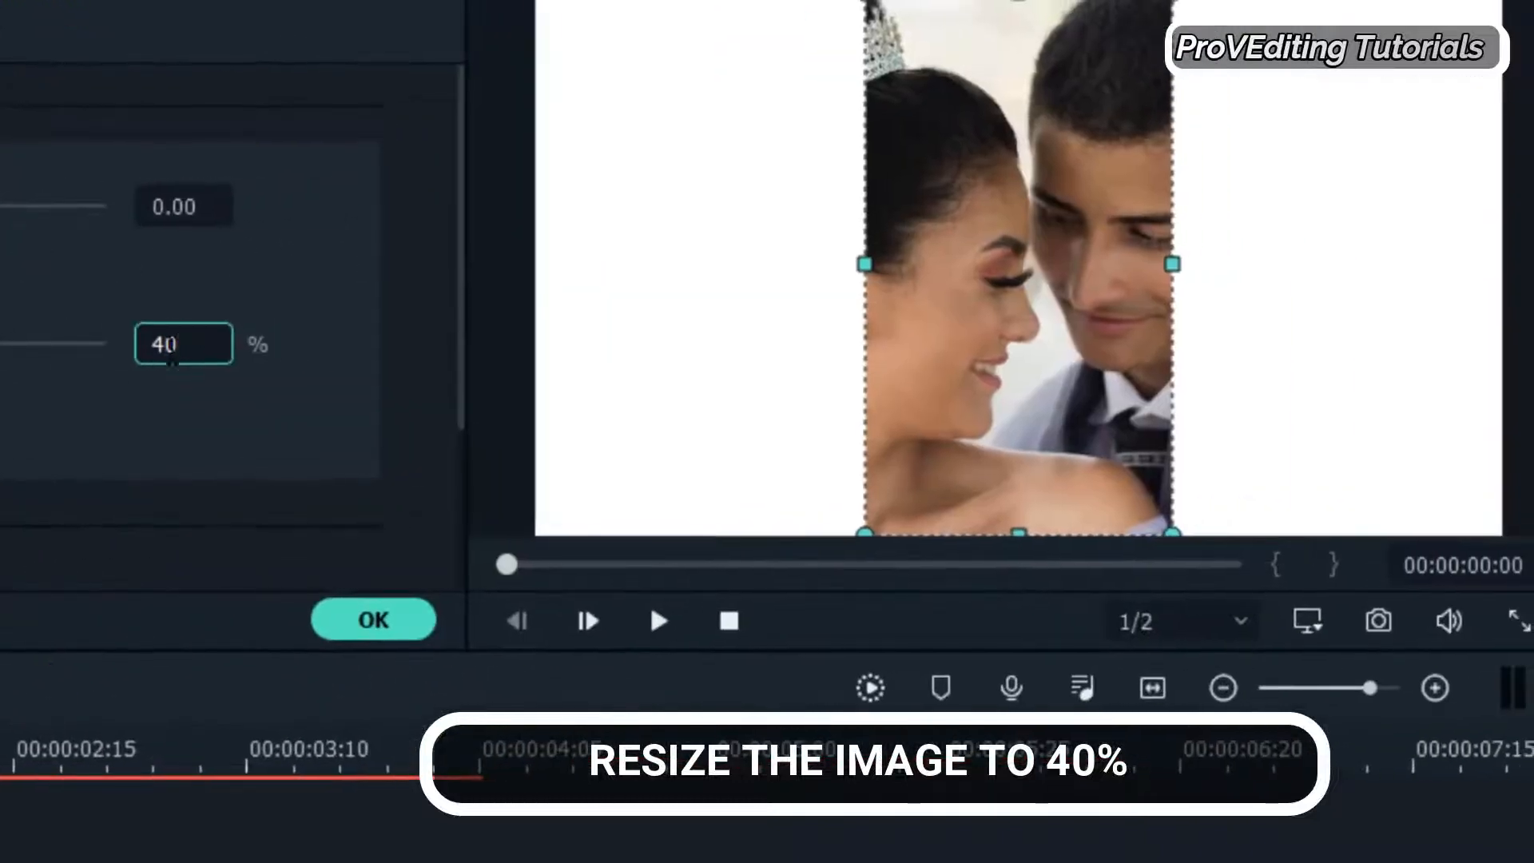
left_click(2, 404)
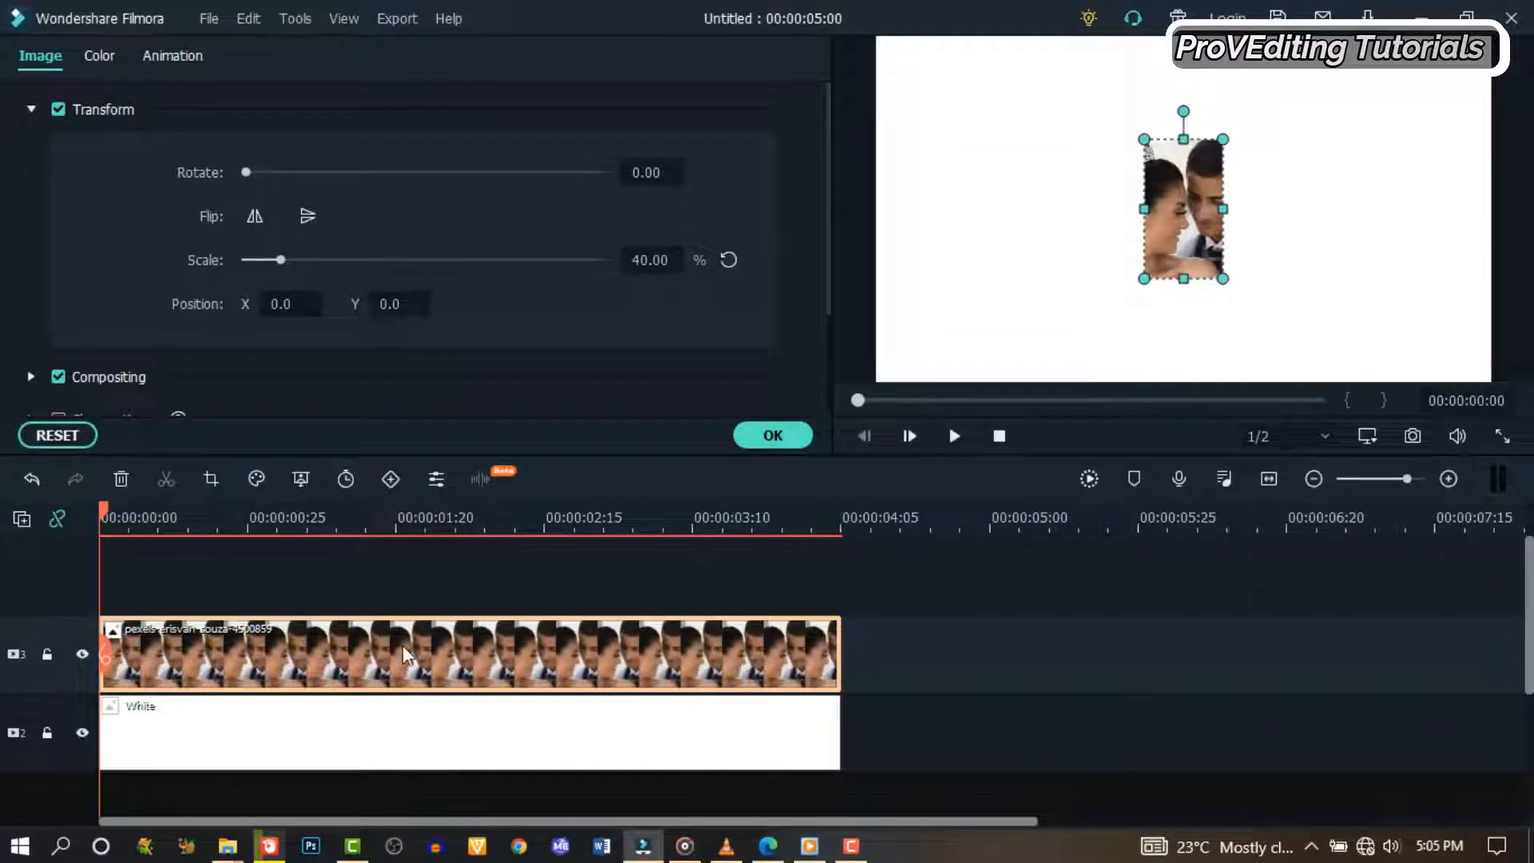
Add two empty video tracks above the couple photo's track
right_click(69, 582)
left_click(199, 406)
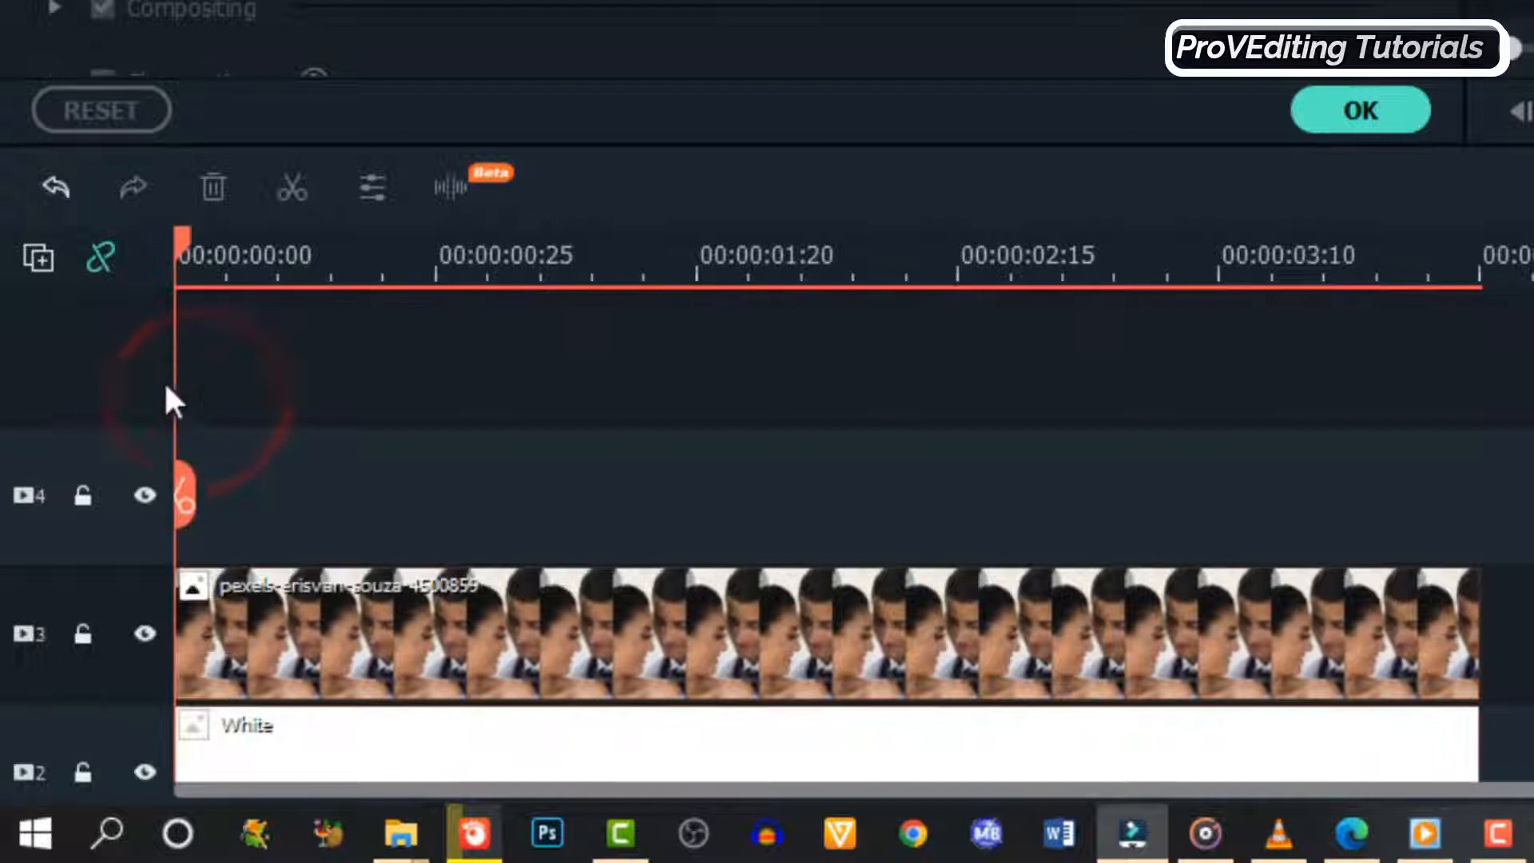
right_click(131, 369)
left_click(188, 402)
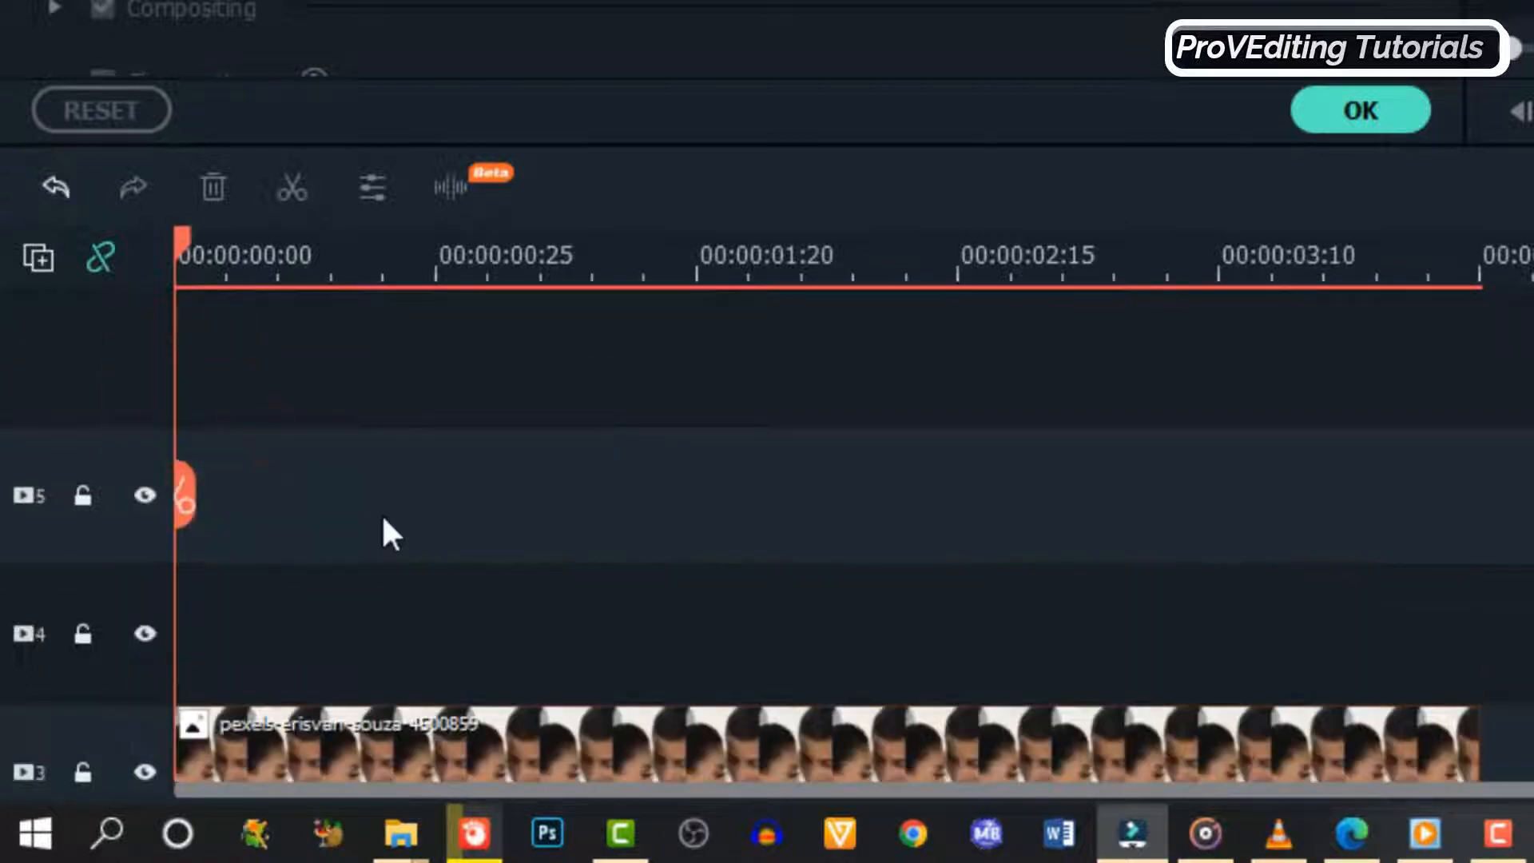
Copy the scaled couple photo clip and paste it at the start of tracks 4 and 5
scroll(383, 530, "down", 3)
left_click(445, 541)
right_click(447, 537)
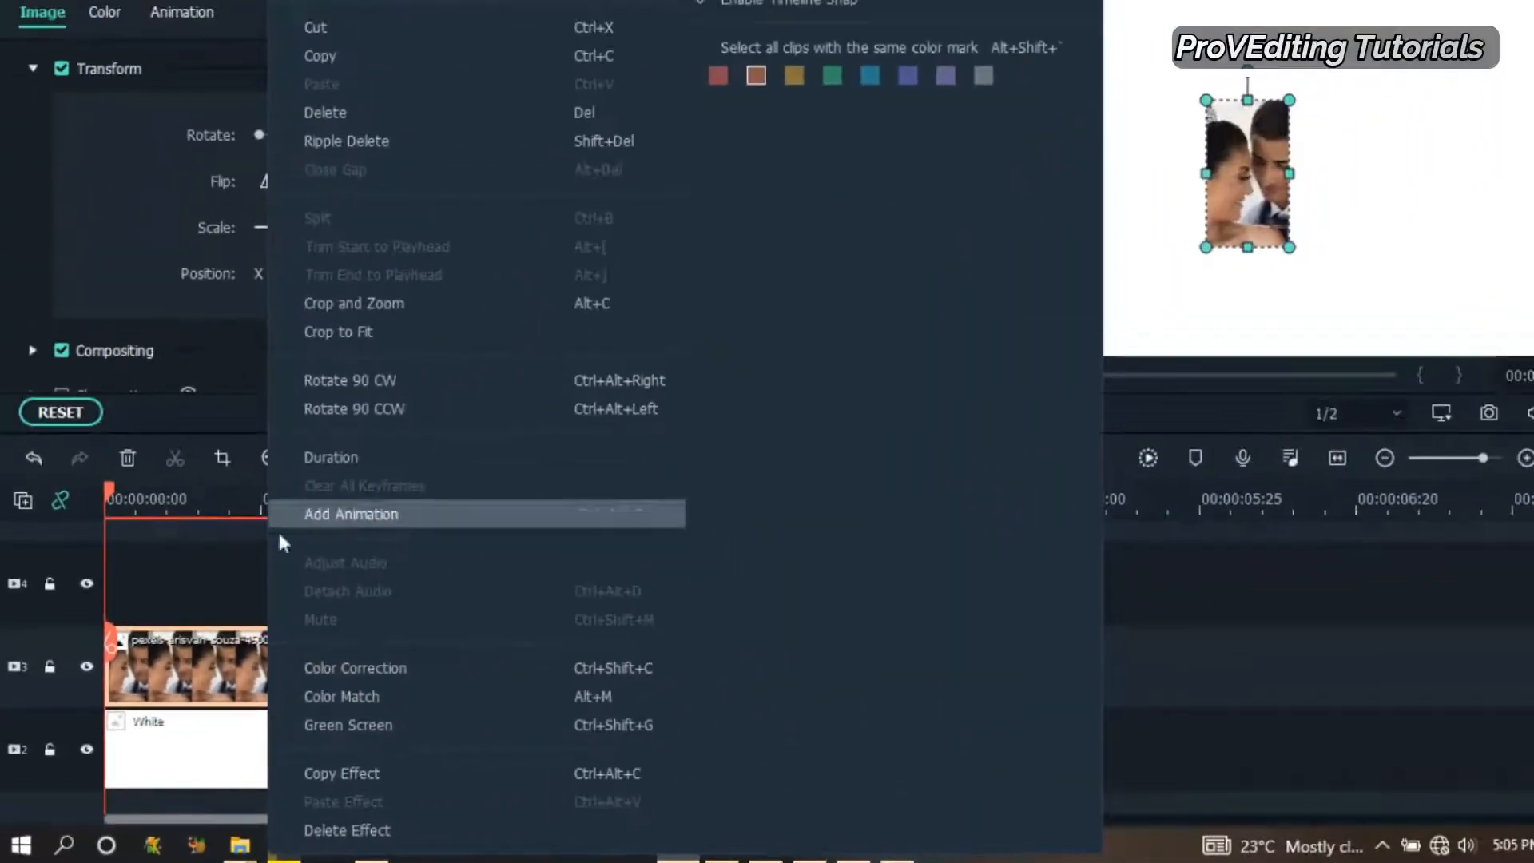
left_click(326, 26)
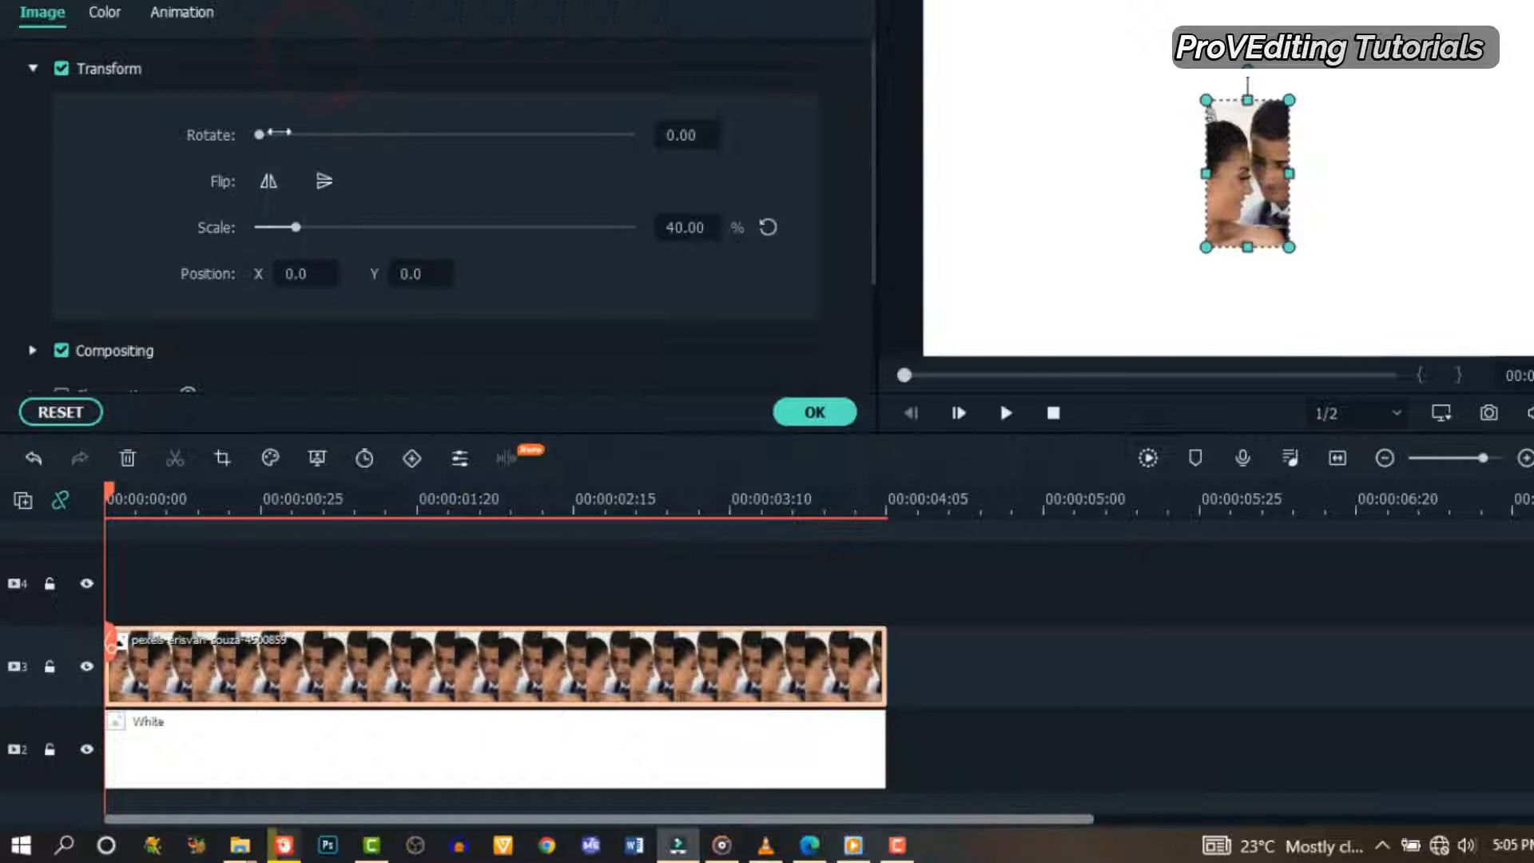
left_click(63, 608)
right_click(219, 587)
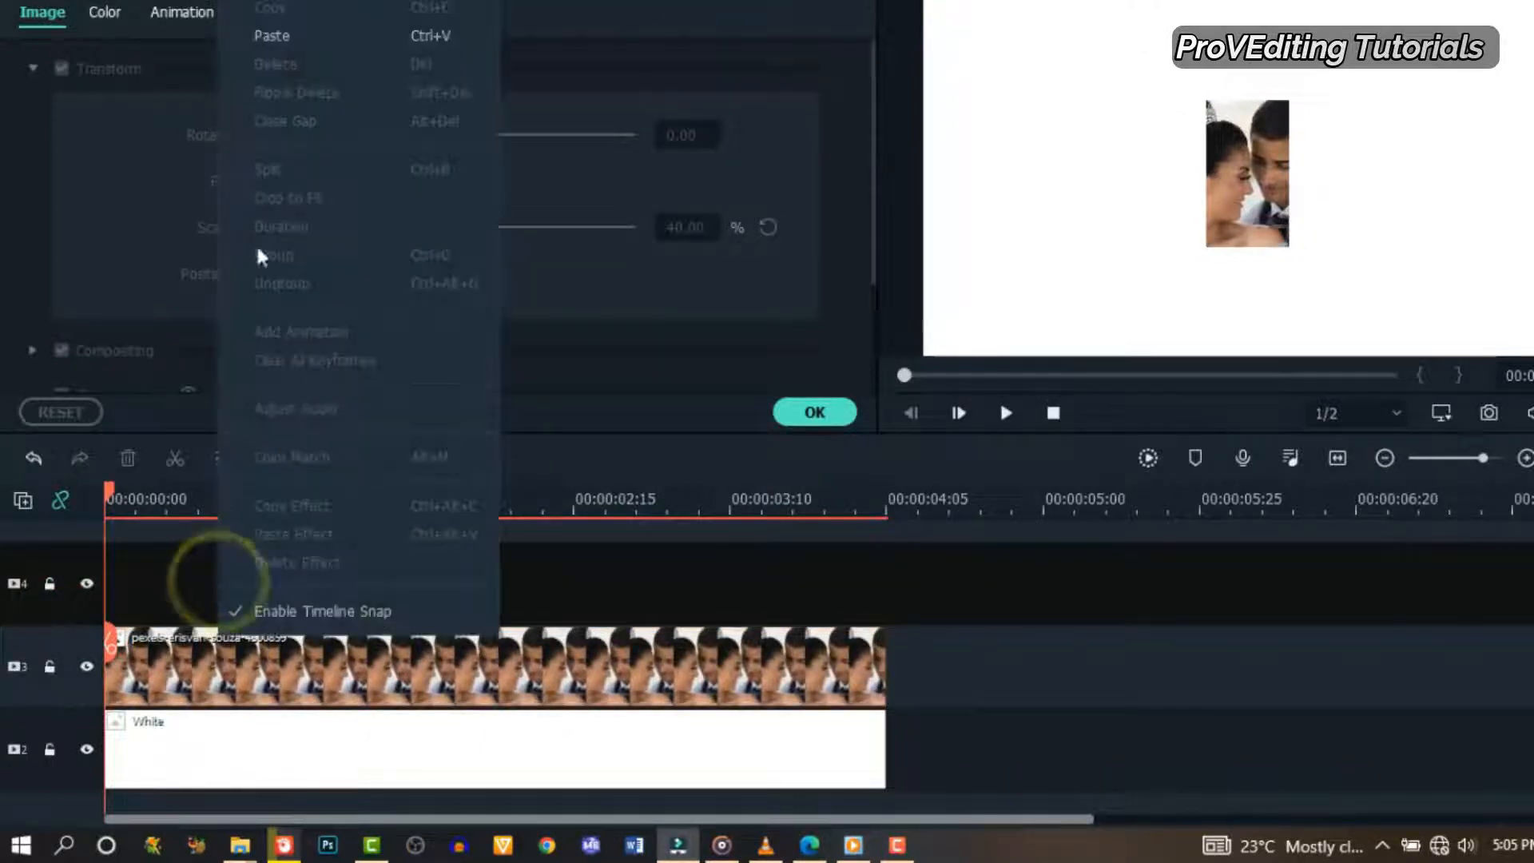
left_click(271, 35)
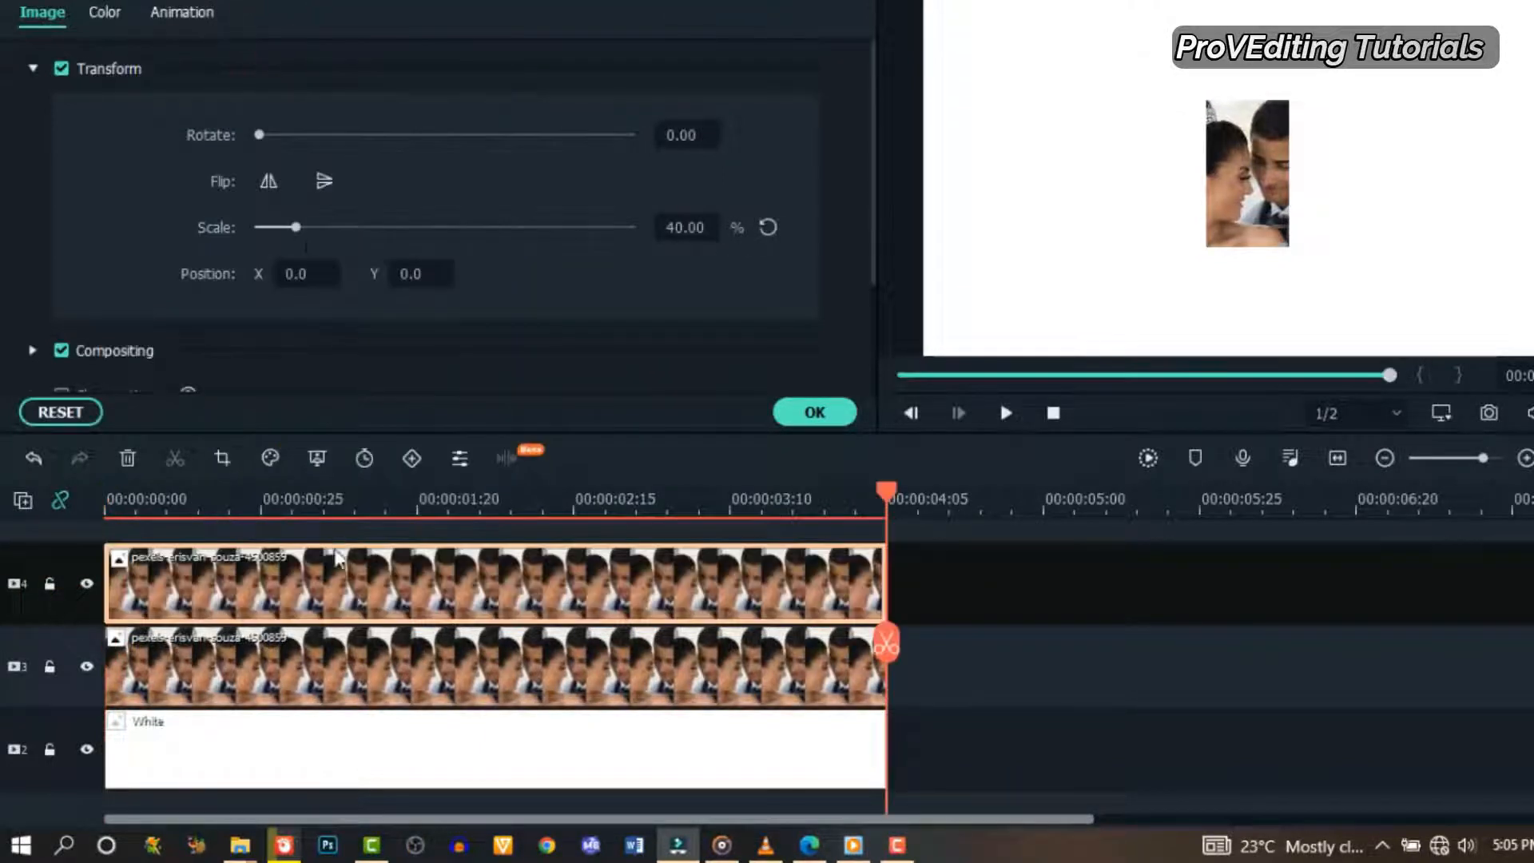
left_click(85, 631)
right_click(163, 620)
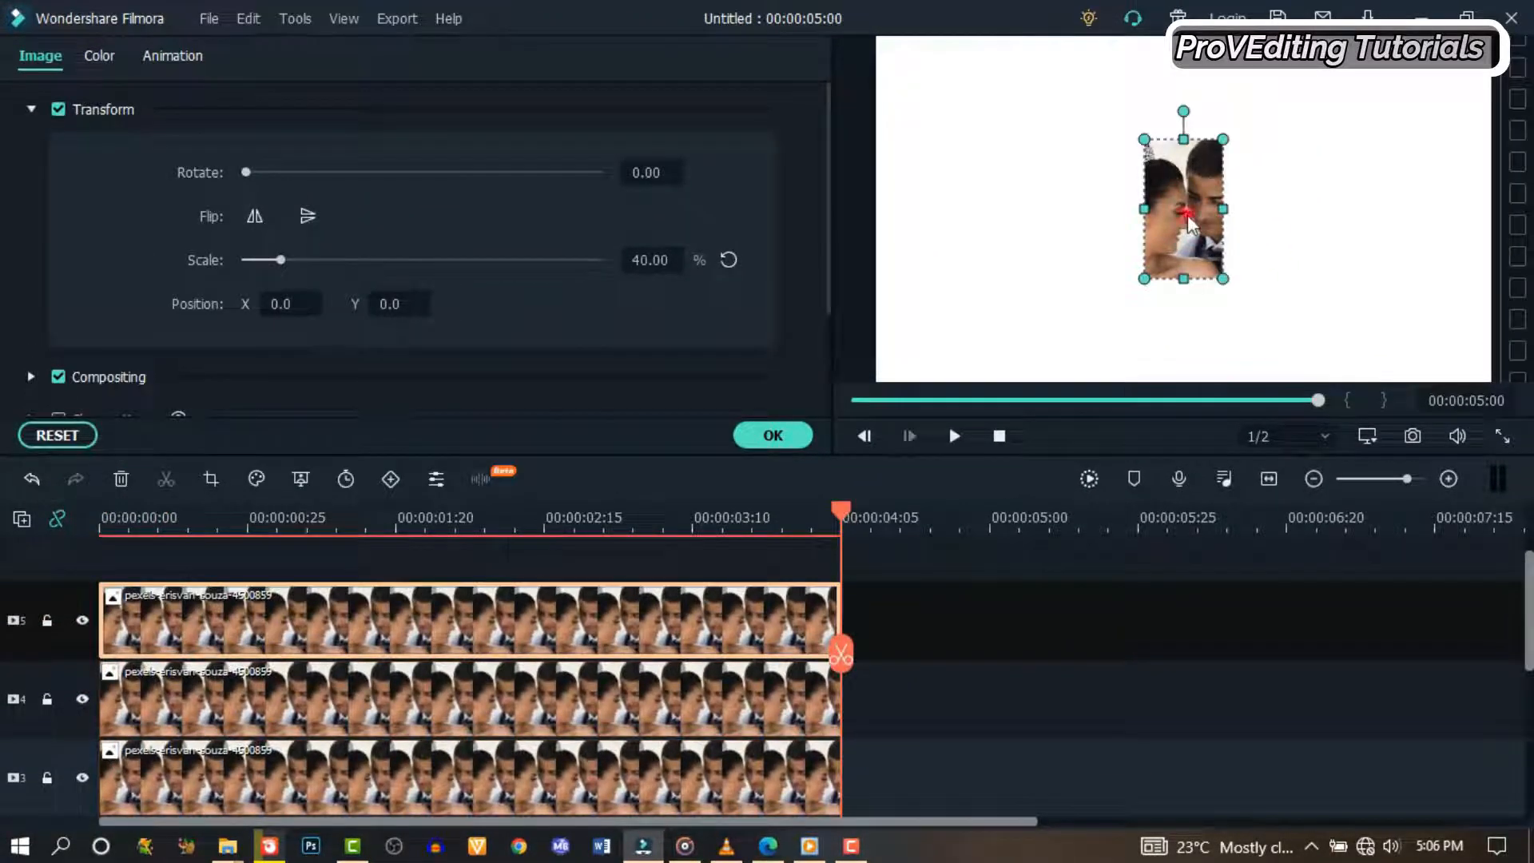
Arrange the three couple photos in a level, evenly spaced row across the white frame and capture a snapshot
left_click_drag(1188, 223, 956, 222)
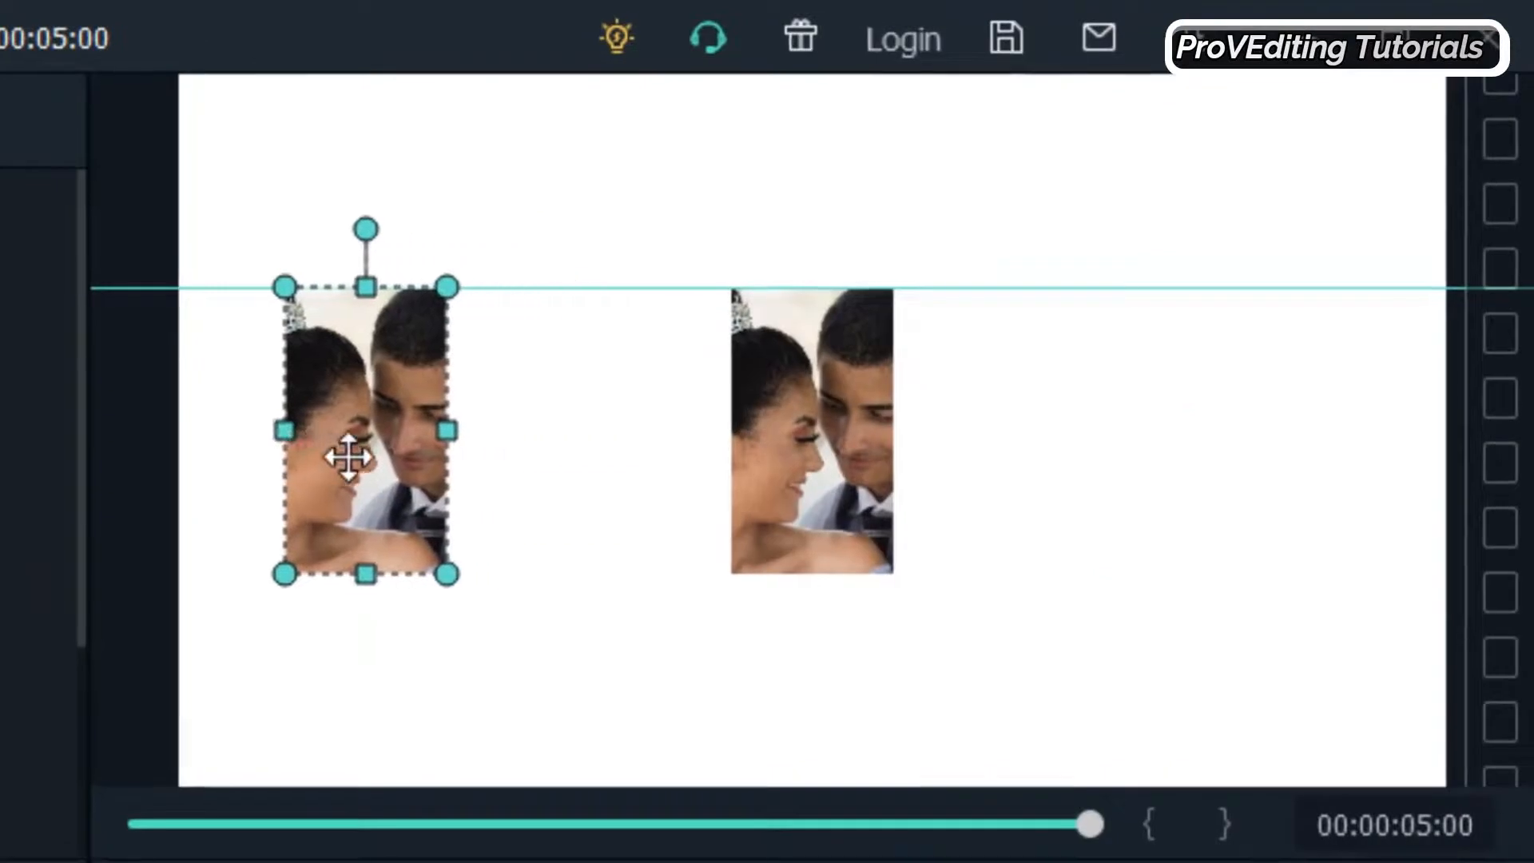
left_click_drag(348, 457, 363, 449)
left_click_drag(827, 446, 1283, 457)
left_click(415, 466)
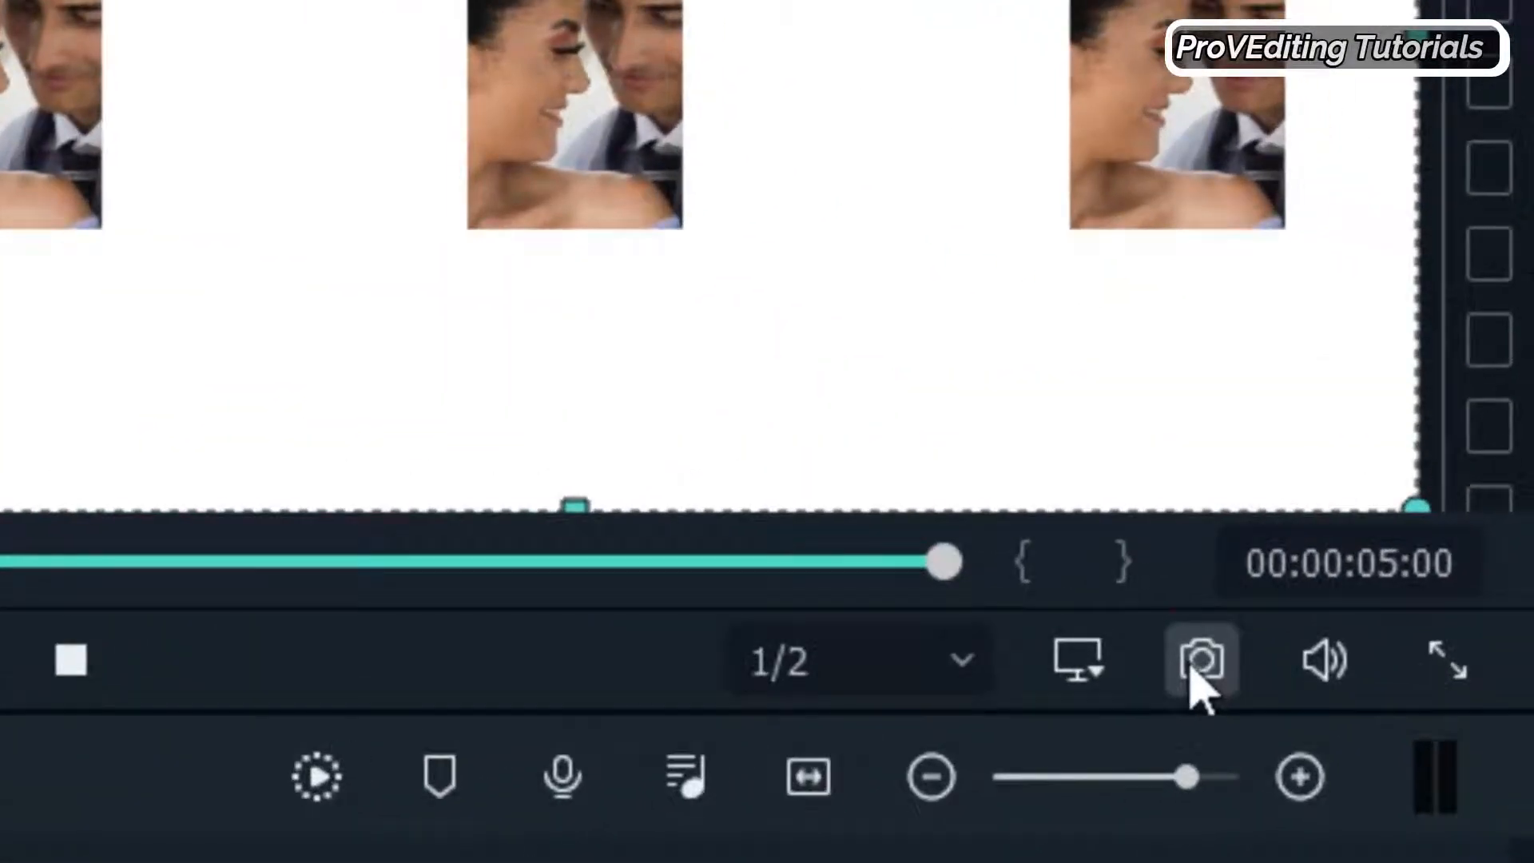
left_click(1288, 562)
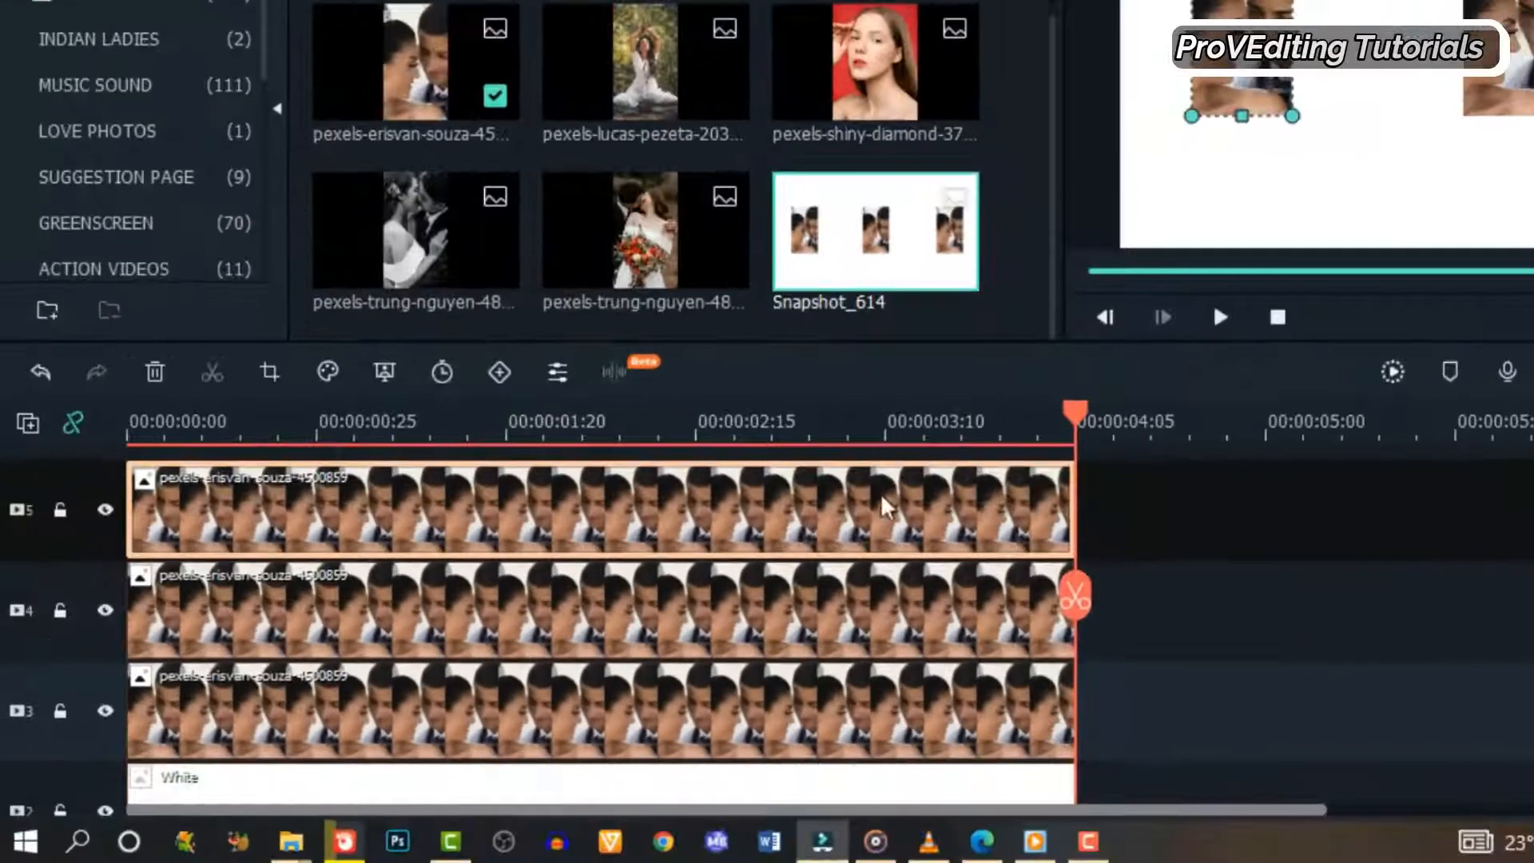
Replace the three couple photo clips with the bouquet-and-hands photo on track 3, keeping the White clip below
left_click(841, 693, "shift")
left_click(156, 372)
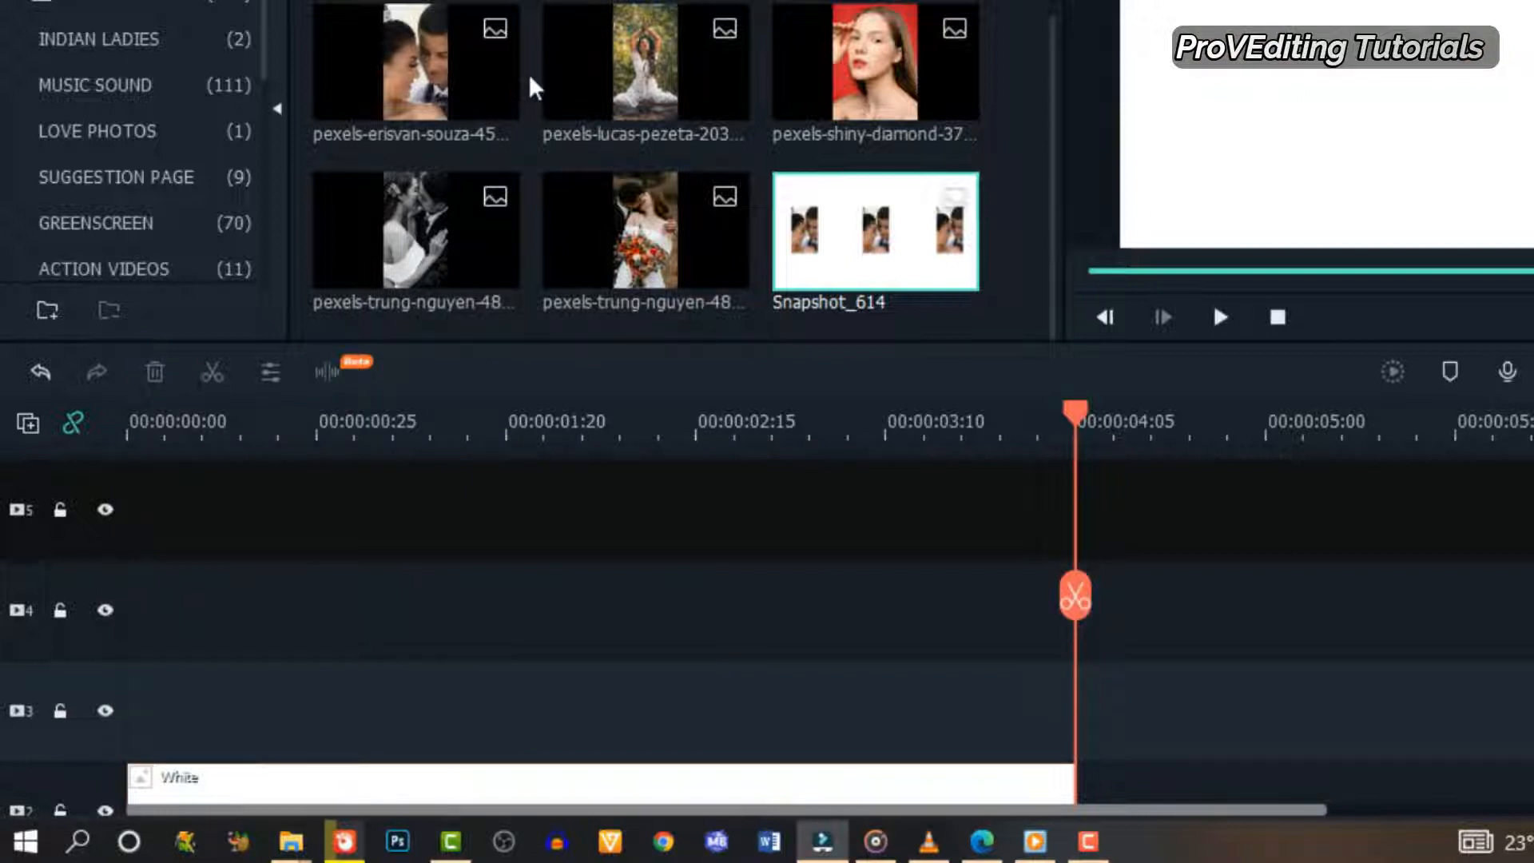
scroll(639, 169, "up", 2)
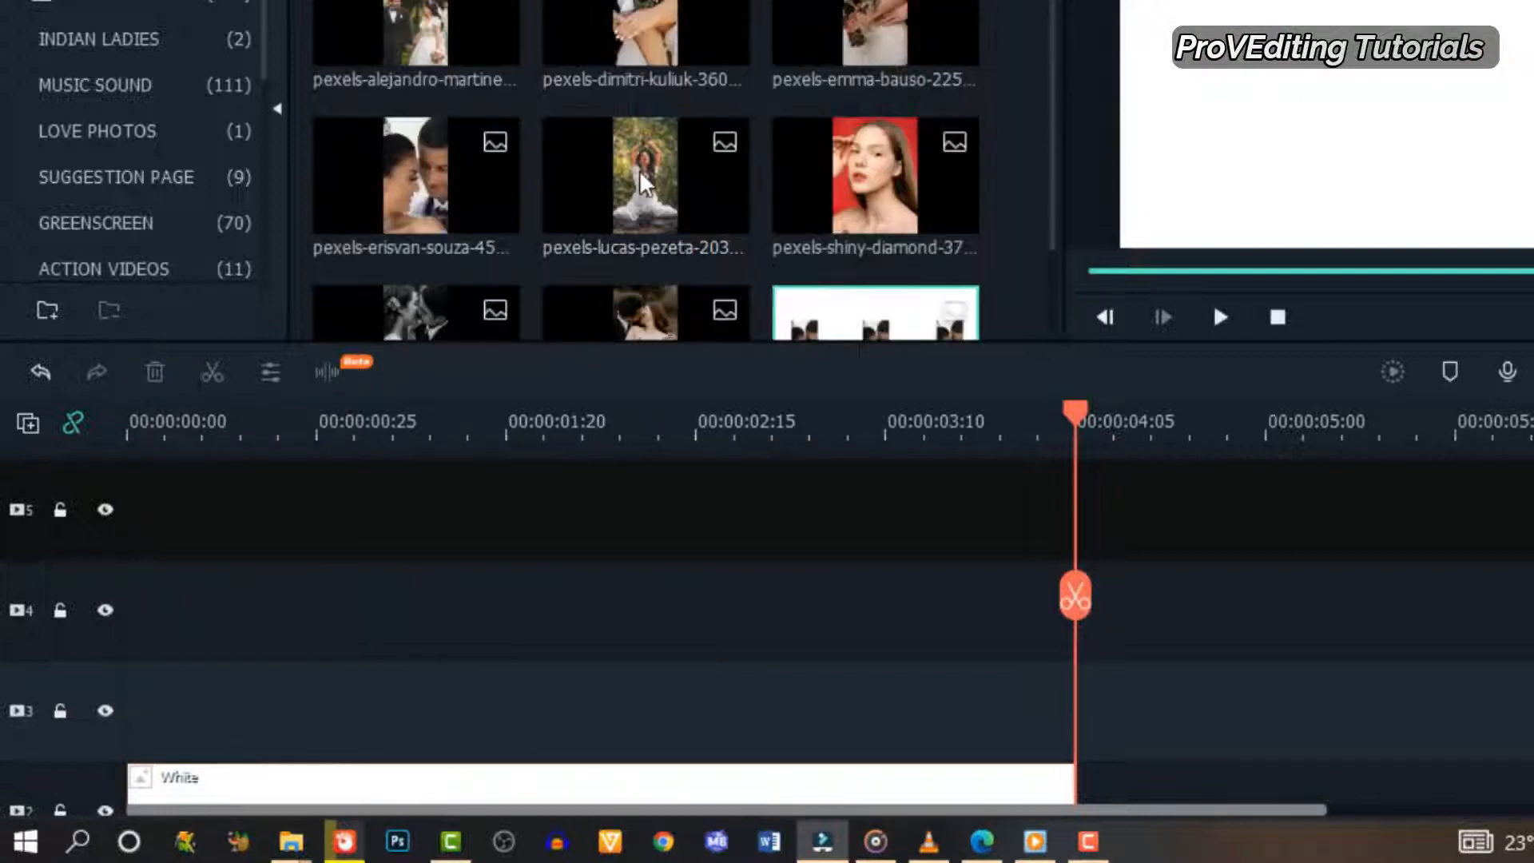
left_click_drag(645, 32, 449, 655)
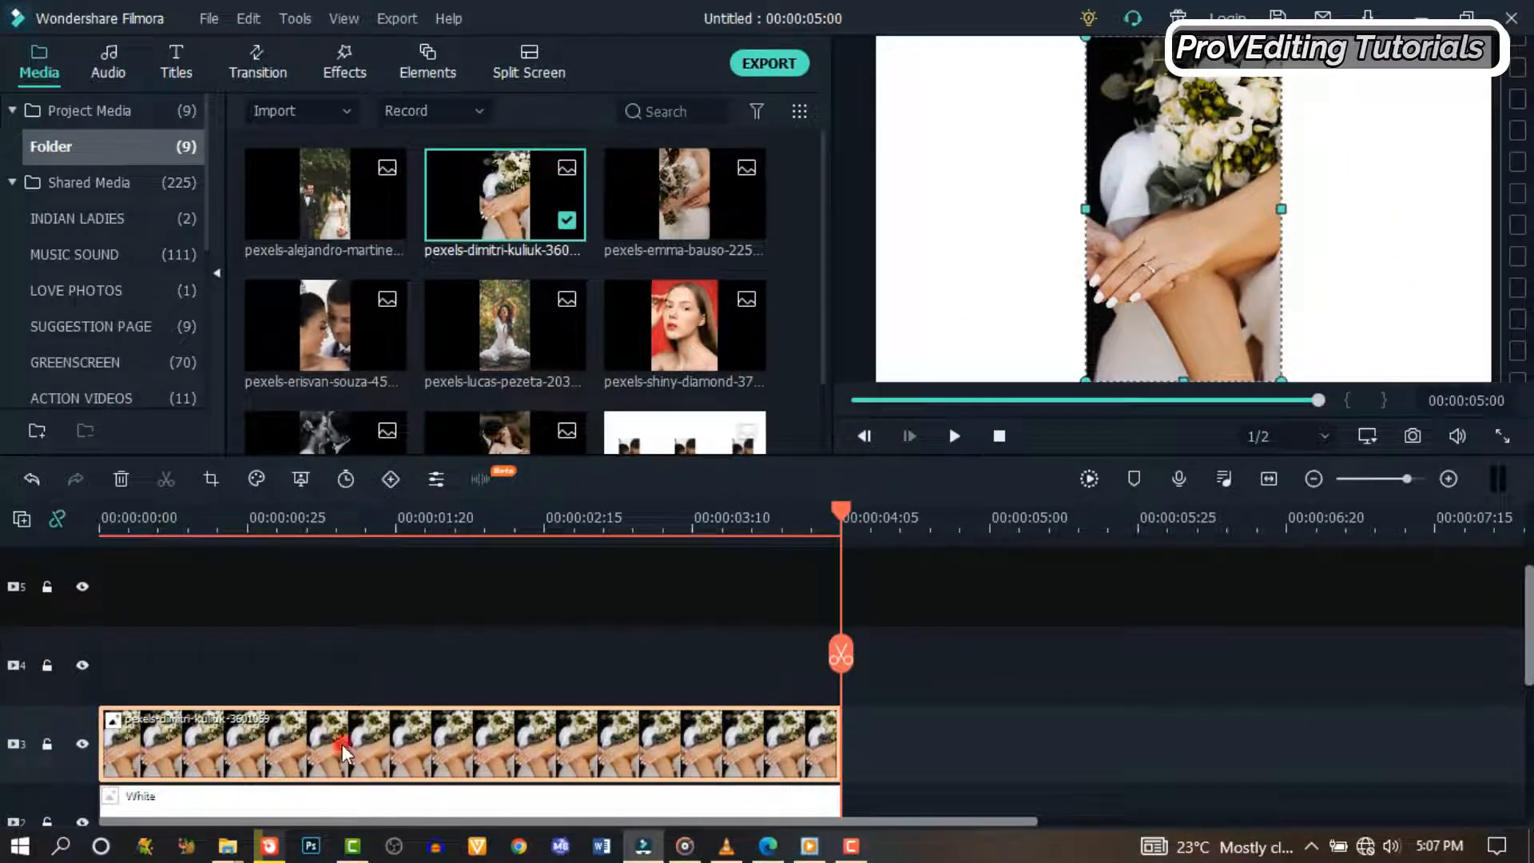
Set the scale of the bouquet-and-hands photo to 40%
double_click(342, 745)
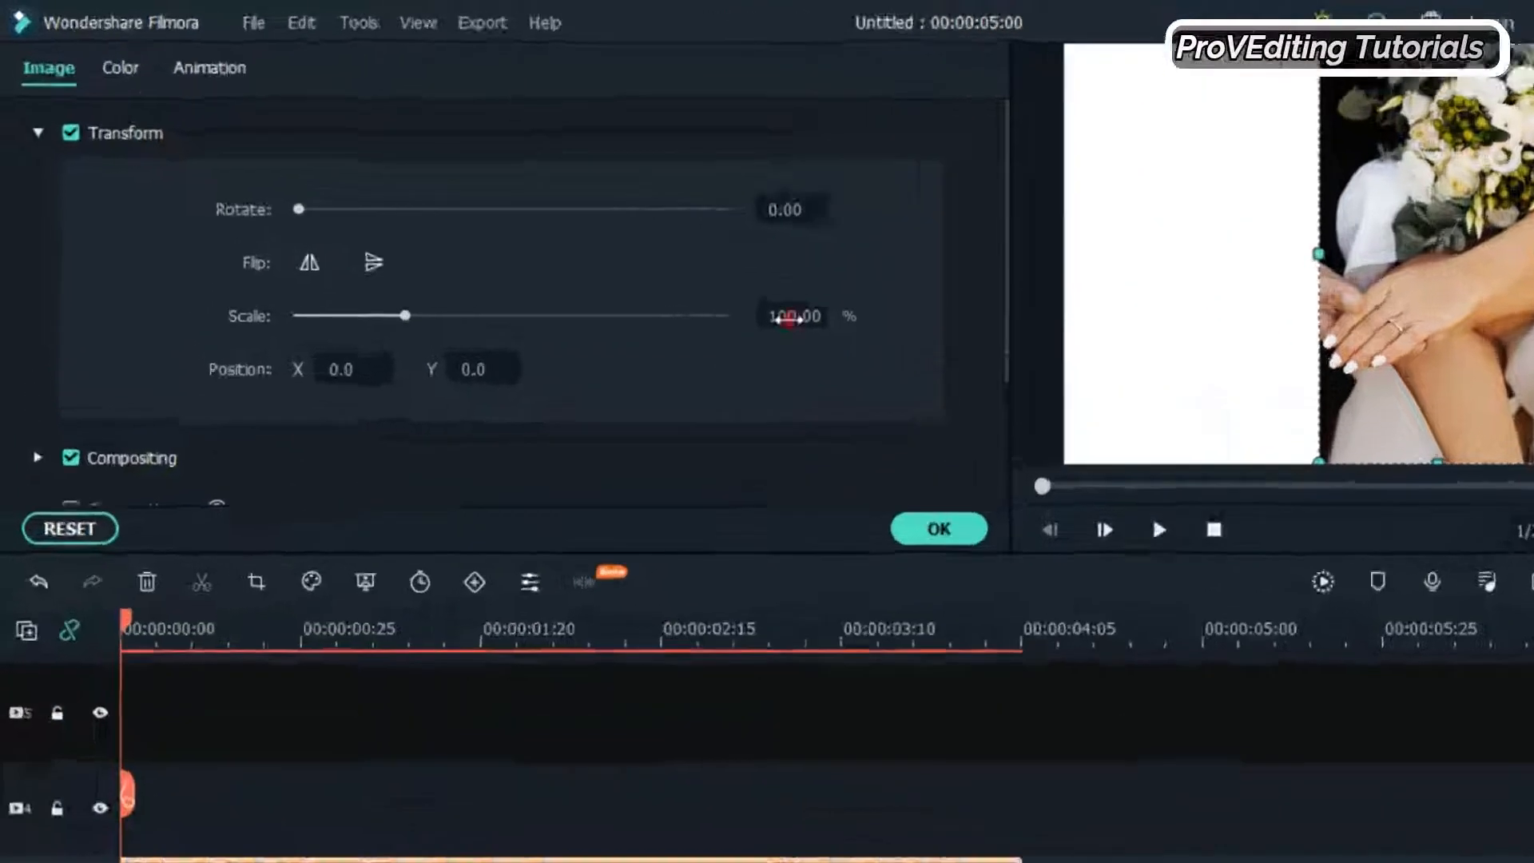
left_click(788, 319)
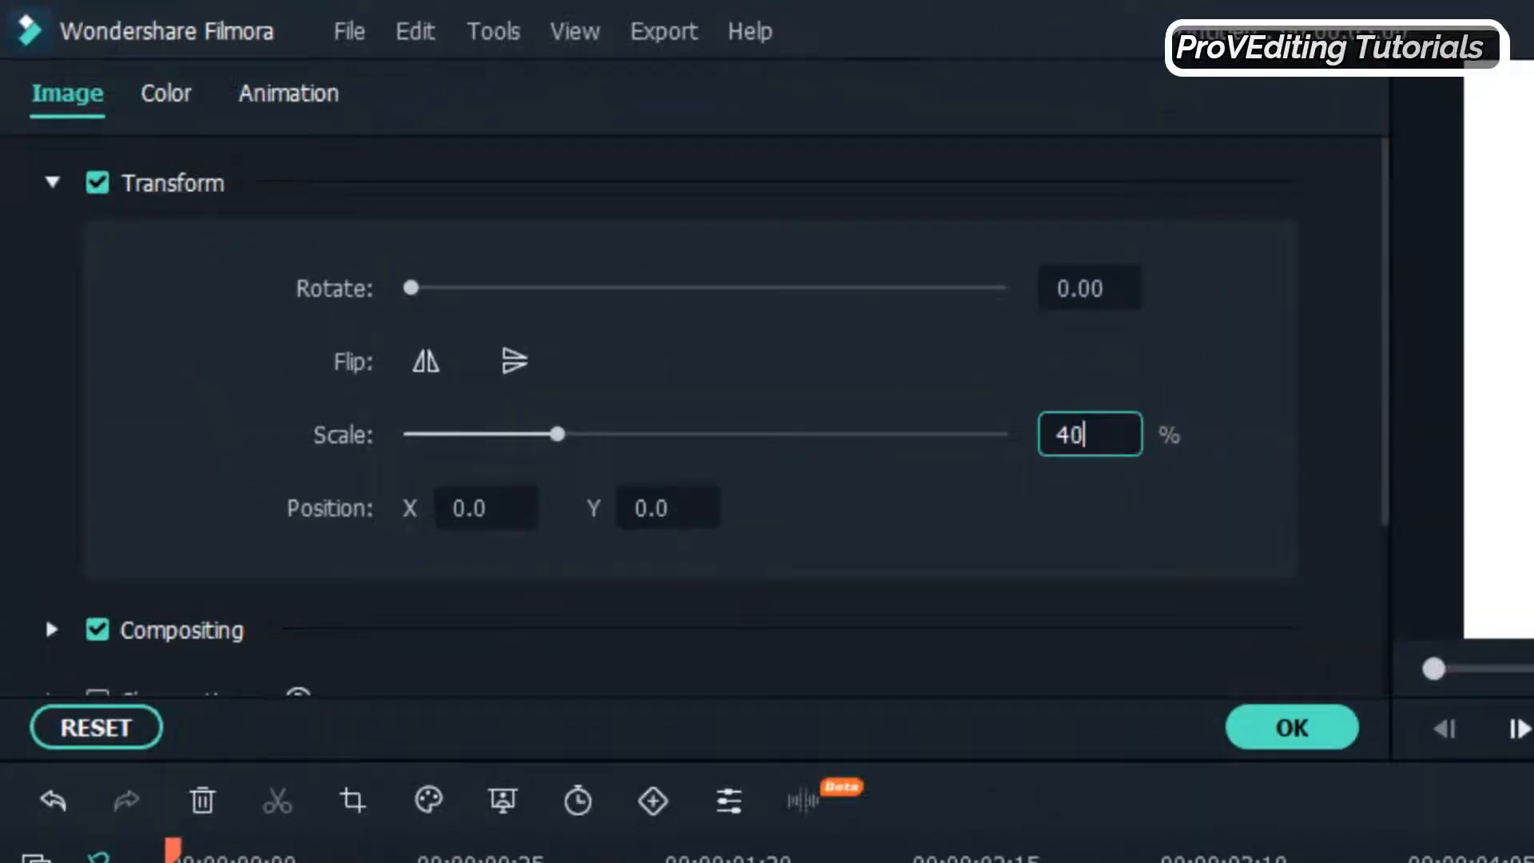
left_click(861, 543)
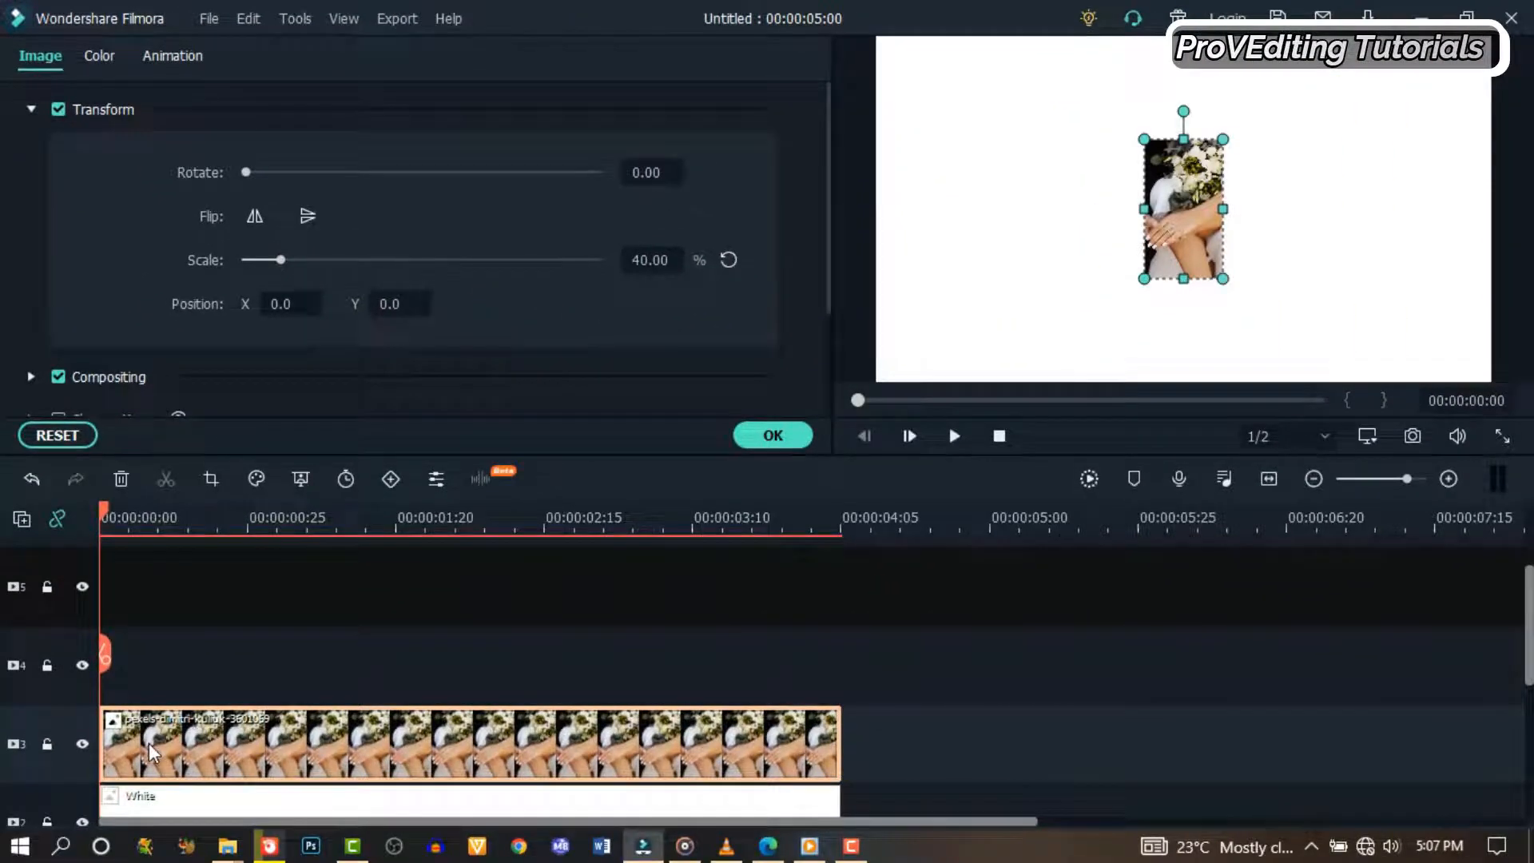
Copy the scaled bouquet photo clip and paste it at the start of tracks 4 and 5
right_click(150, 747)
left_click(217, 98)
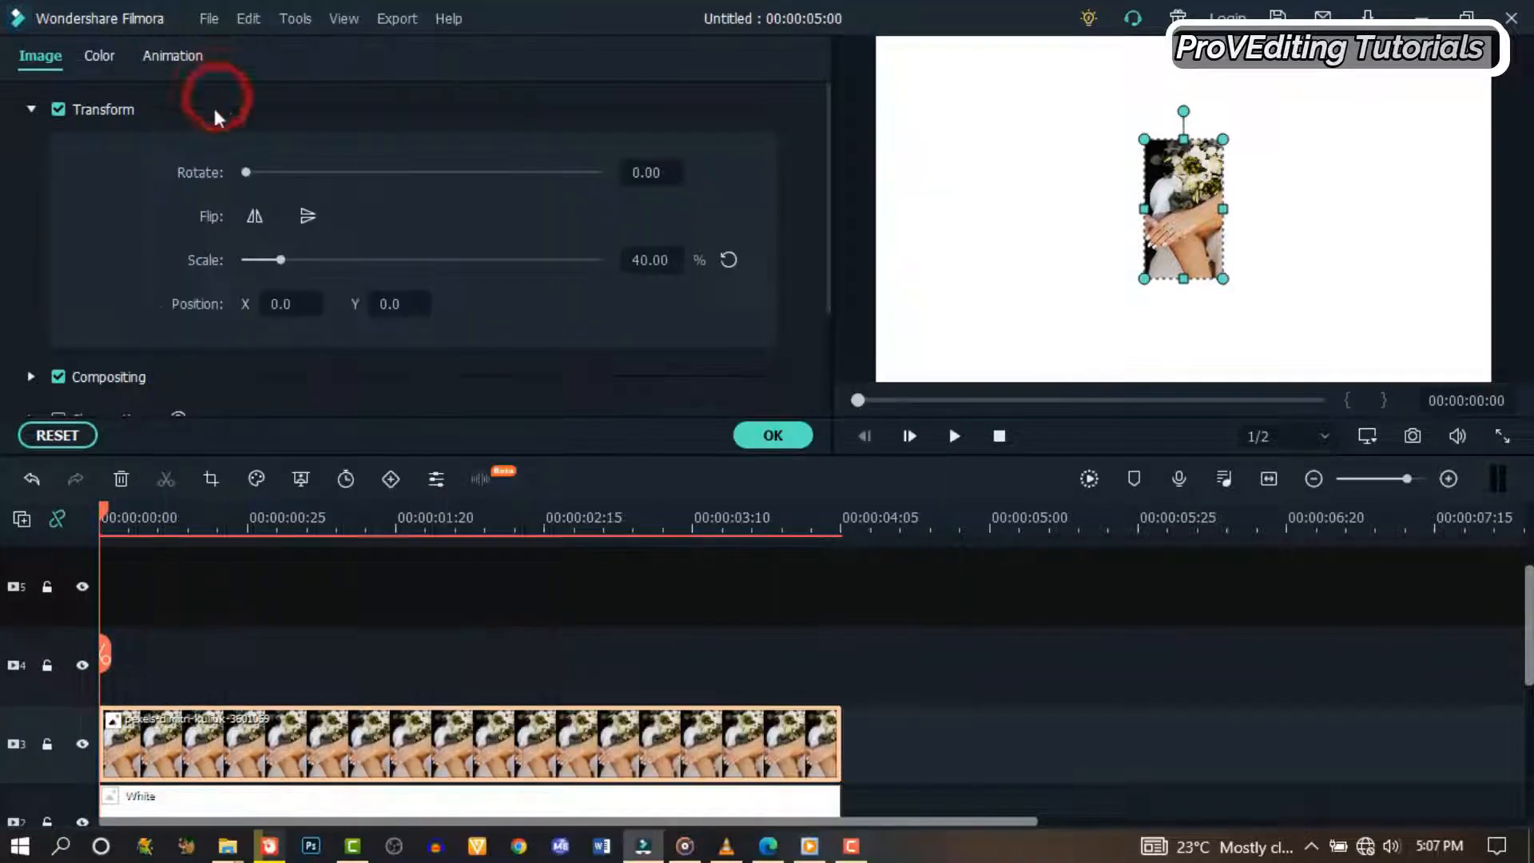
left_click(66, 678)
right_click(121, 671)
left_click(190, 109)
right_click(136, 599)
left_click(190, 78)
Arrange the three bouquet photos in a level row across the white frame and capture a snapshot
left_click_drag(1359, 589, 631, 591)
left_click(389, 519)
left_click_drag(1205, 223, 982, 230)
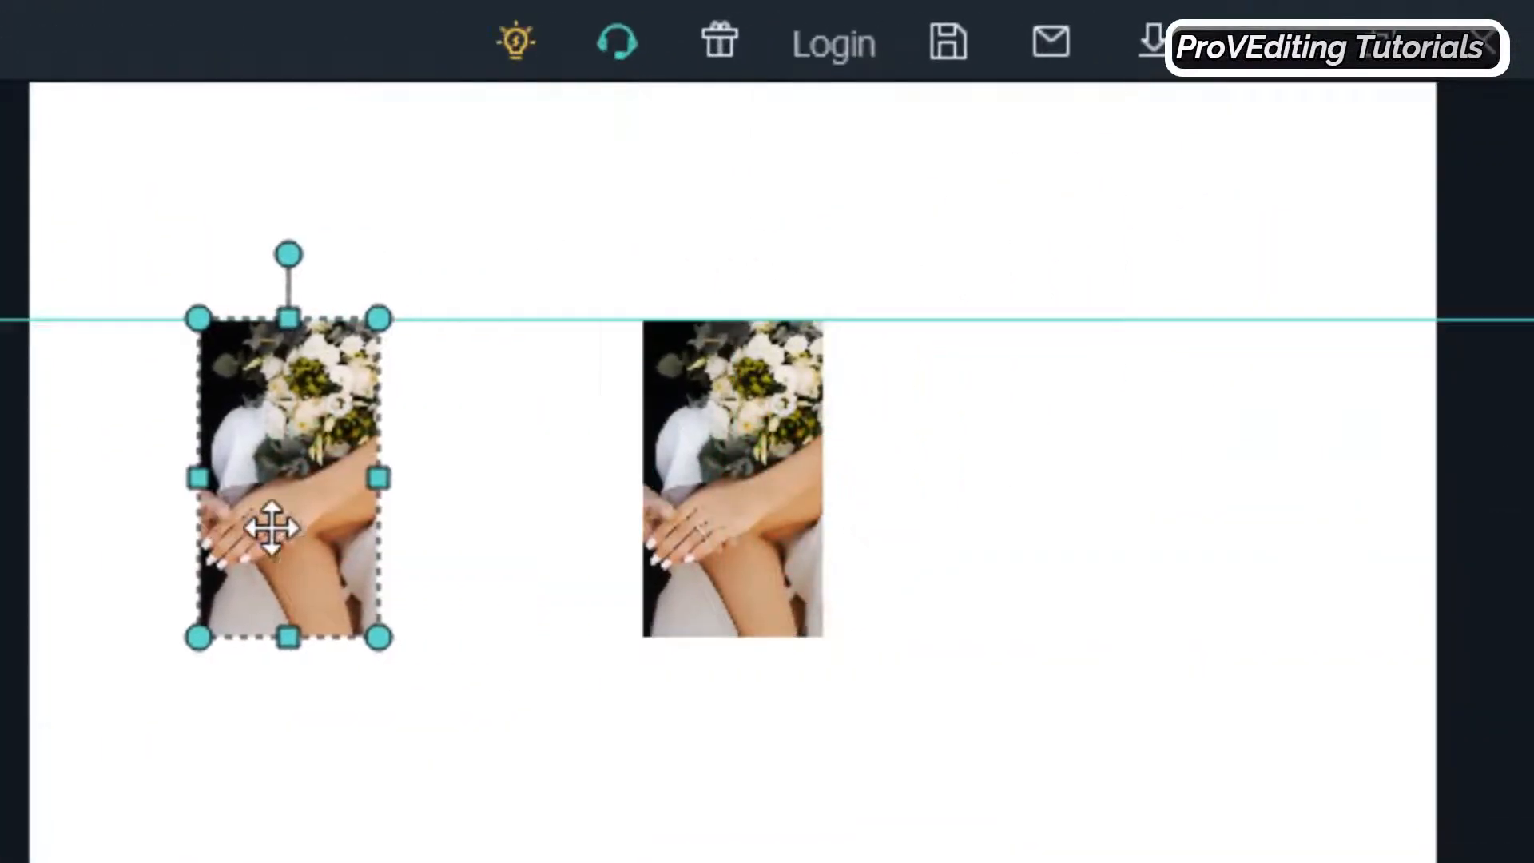
left_click_drag(271, 527, 306, 505)
left_click_drag(744, 493, 1195, 482)
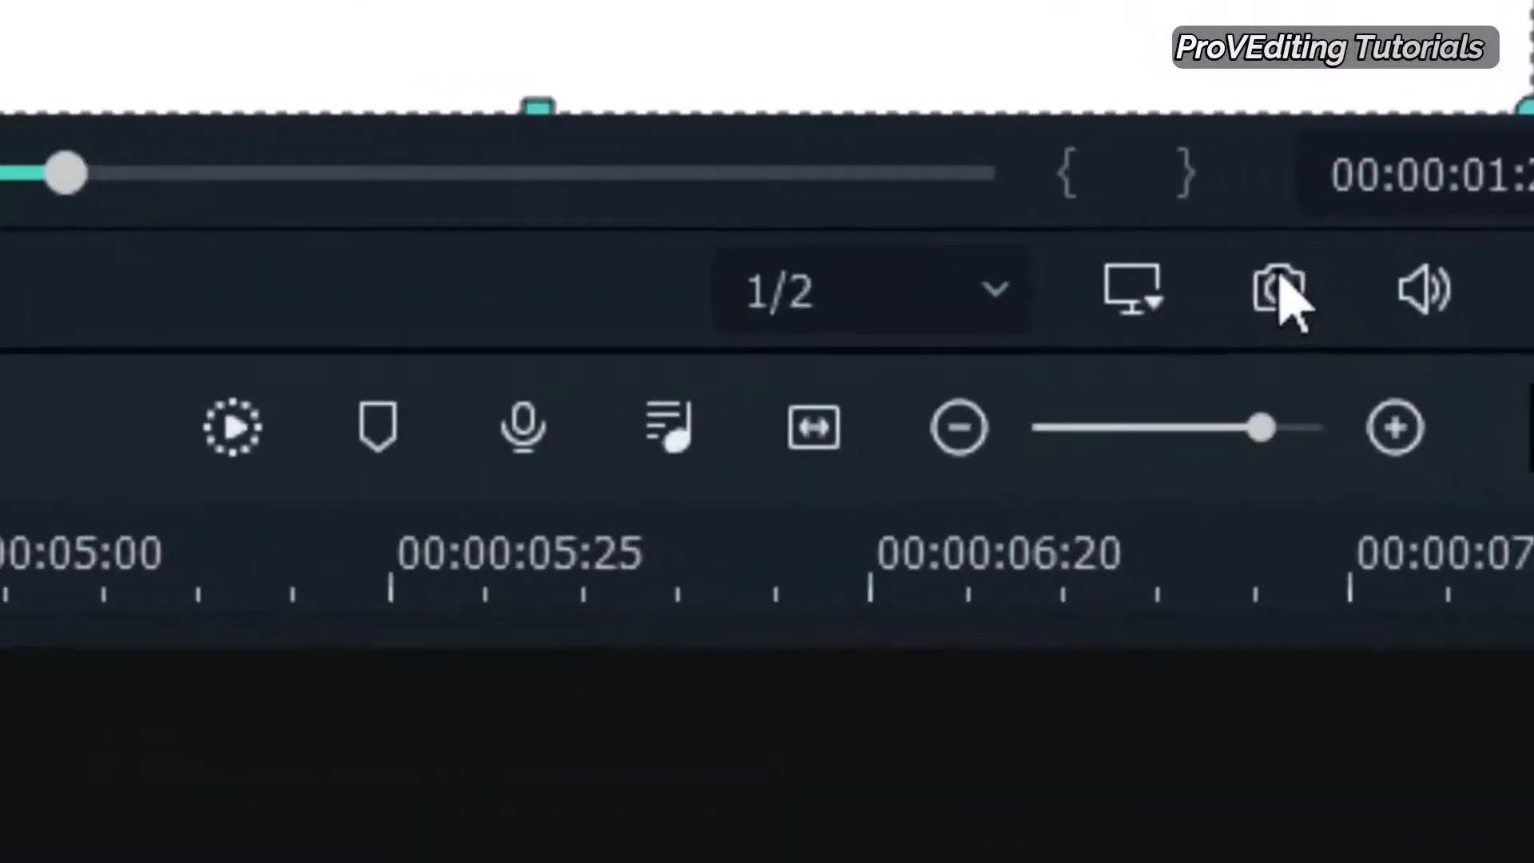
left_click(1396, 494)
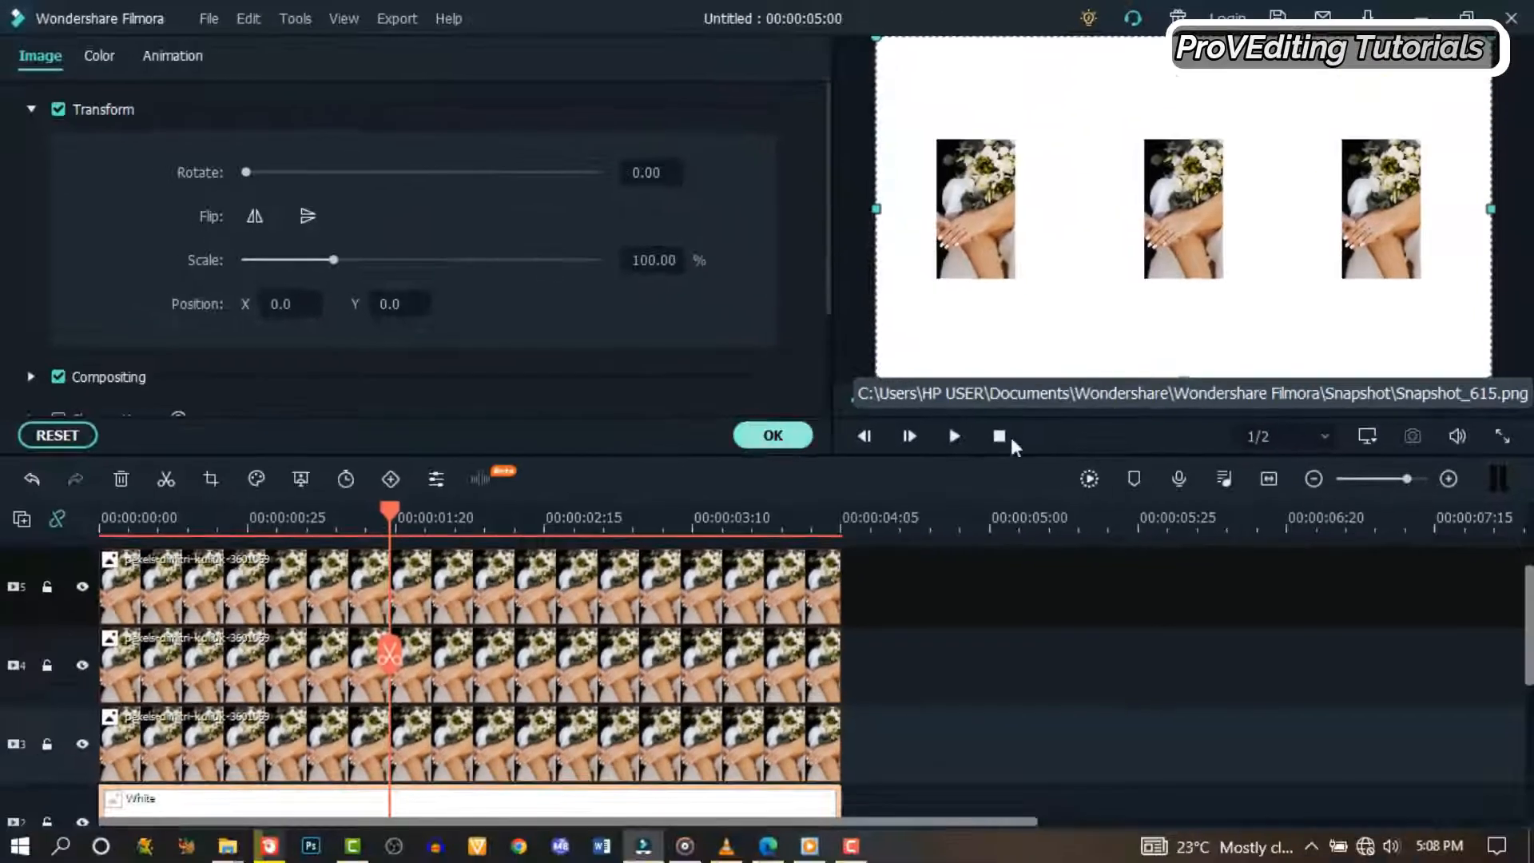
left_click(773, 431)
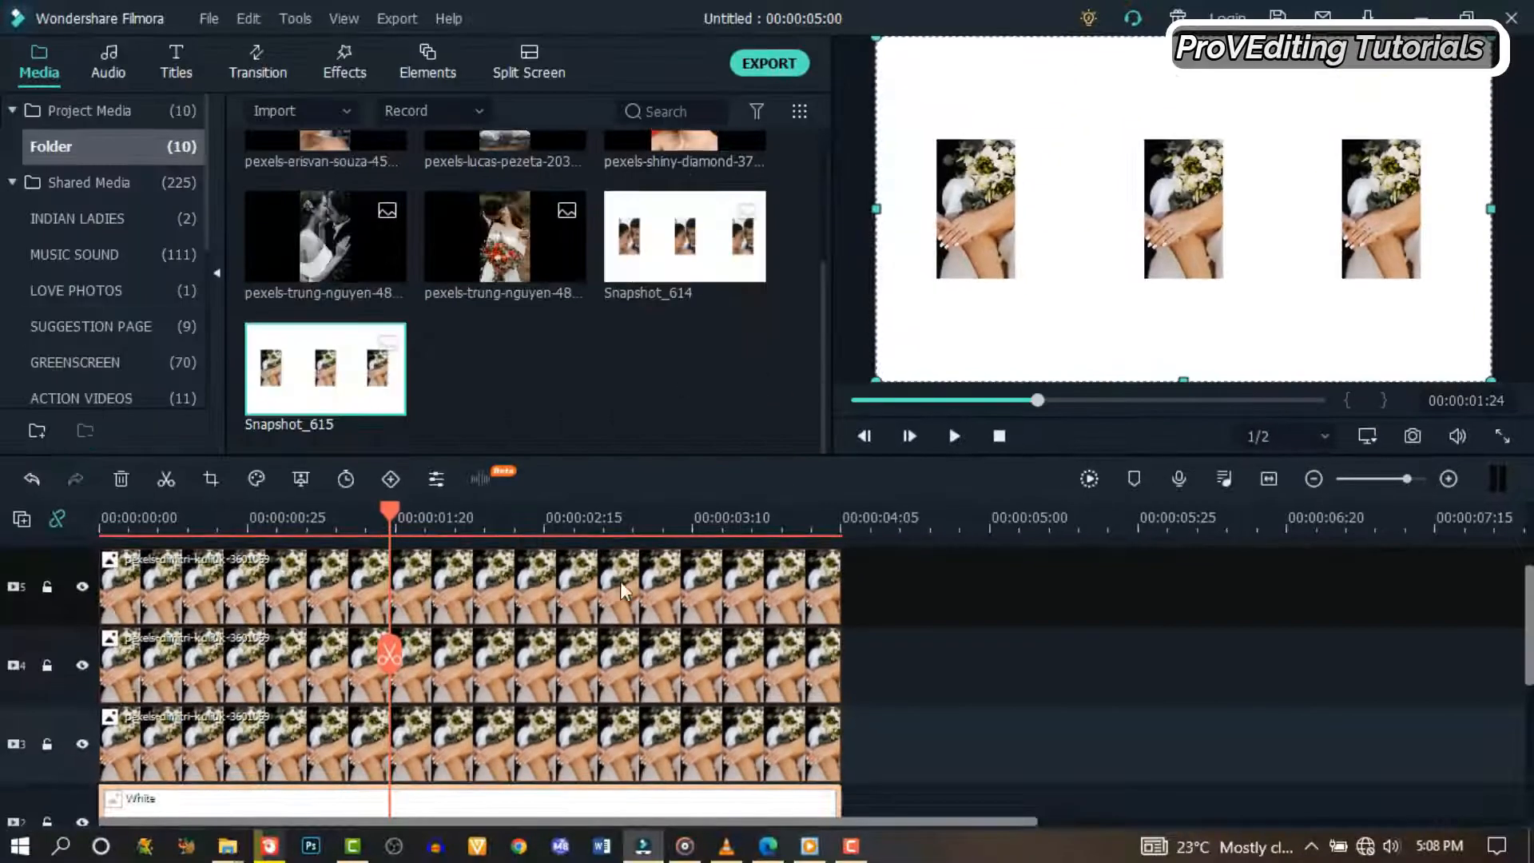
Replace the three bouquet photo clips with the black-and-white couple photo on track 3, above the White clip
left_click(624, 590)
left_click(577, 739, "ctrl")
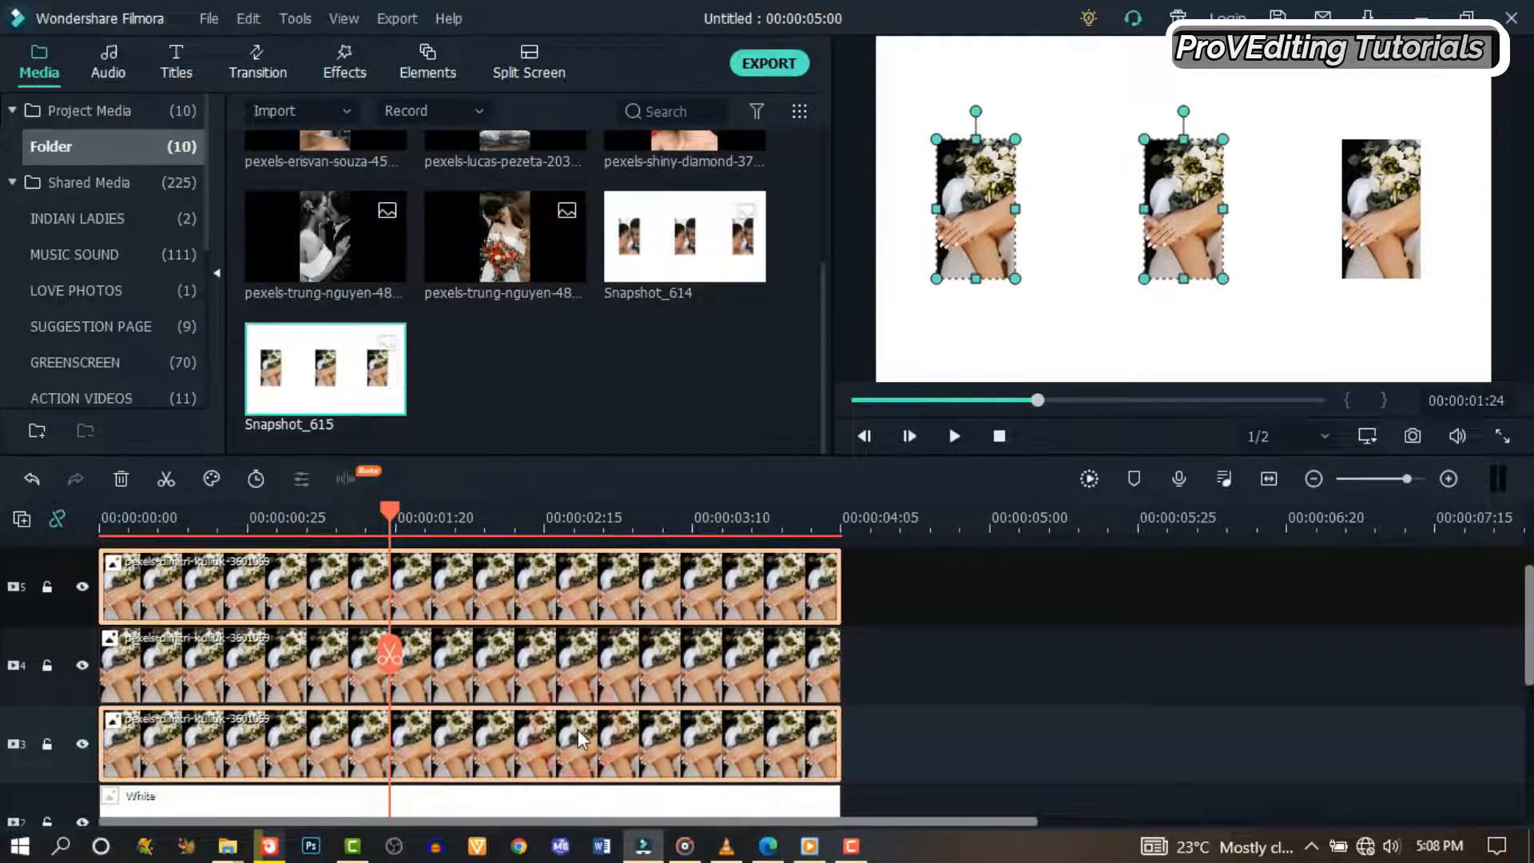
left_click(576, 672, "ctrl")
left_click(204, 224)
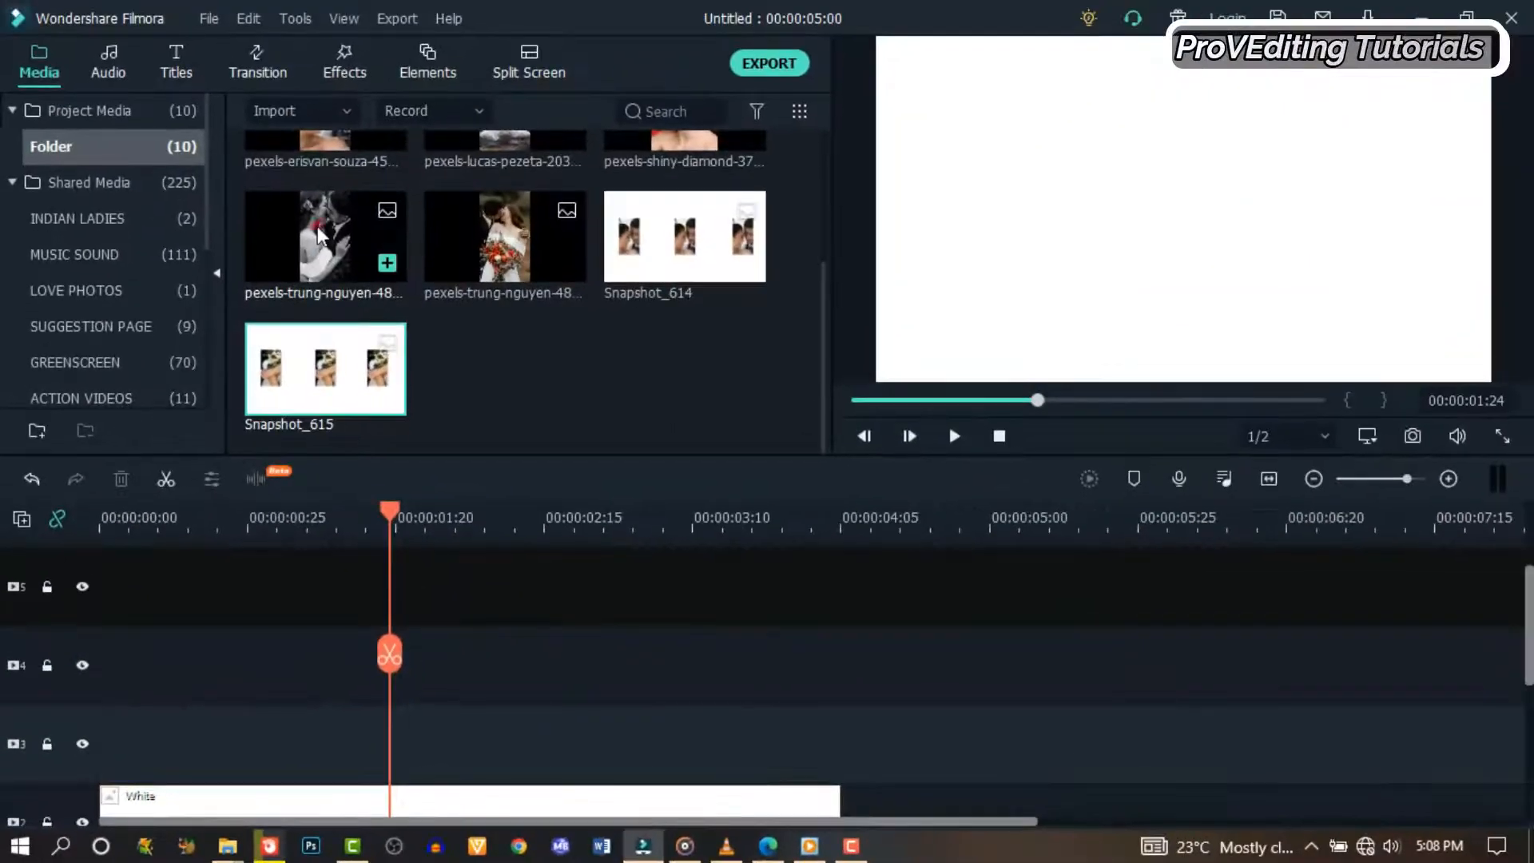
left_click_drag(318, 234, 117, 735)
Set the scale of the black-and-white couple photo to 40%
double_click(296, 751)
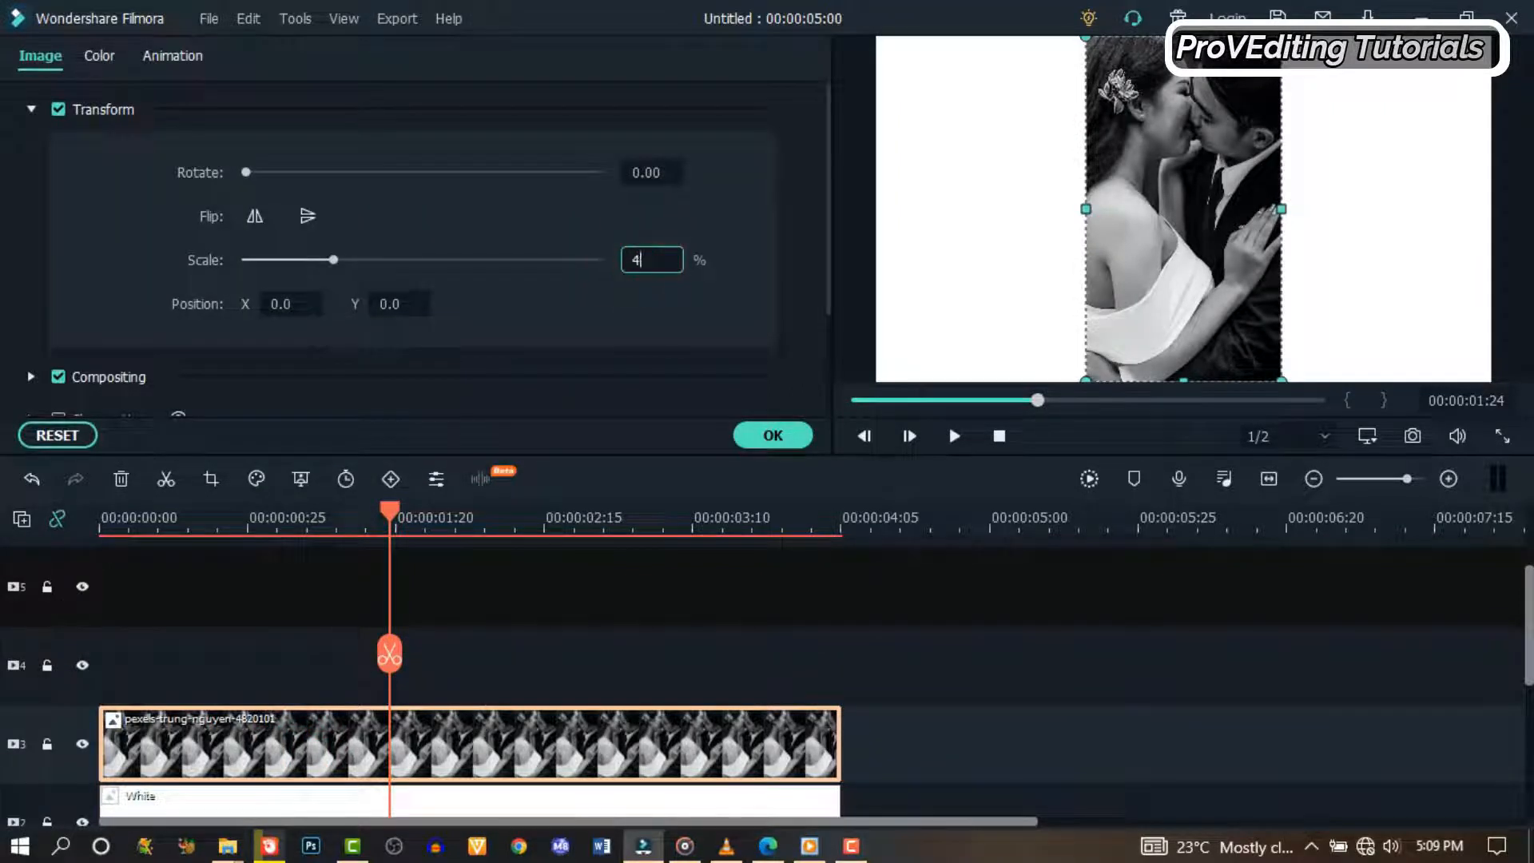
left_click(631, 270)
type("40")
left_click(521, 316)
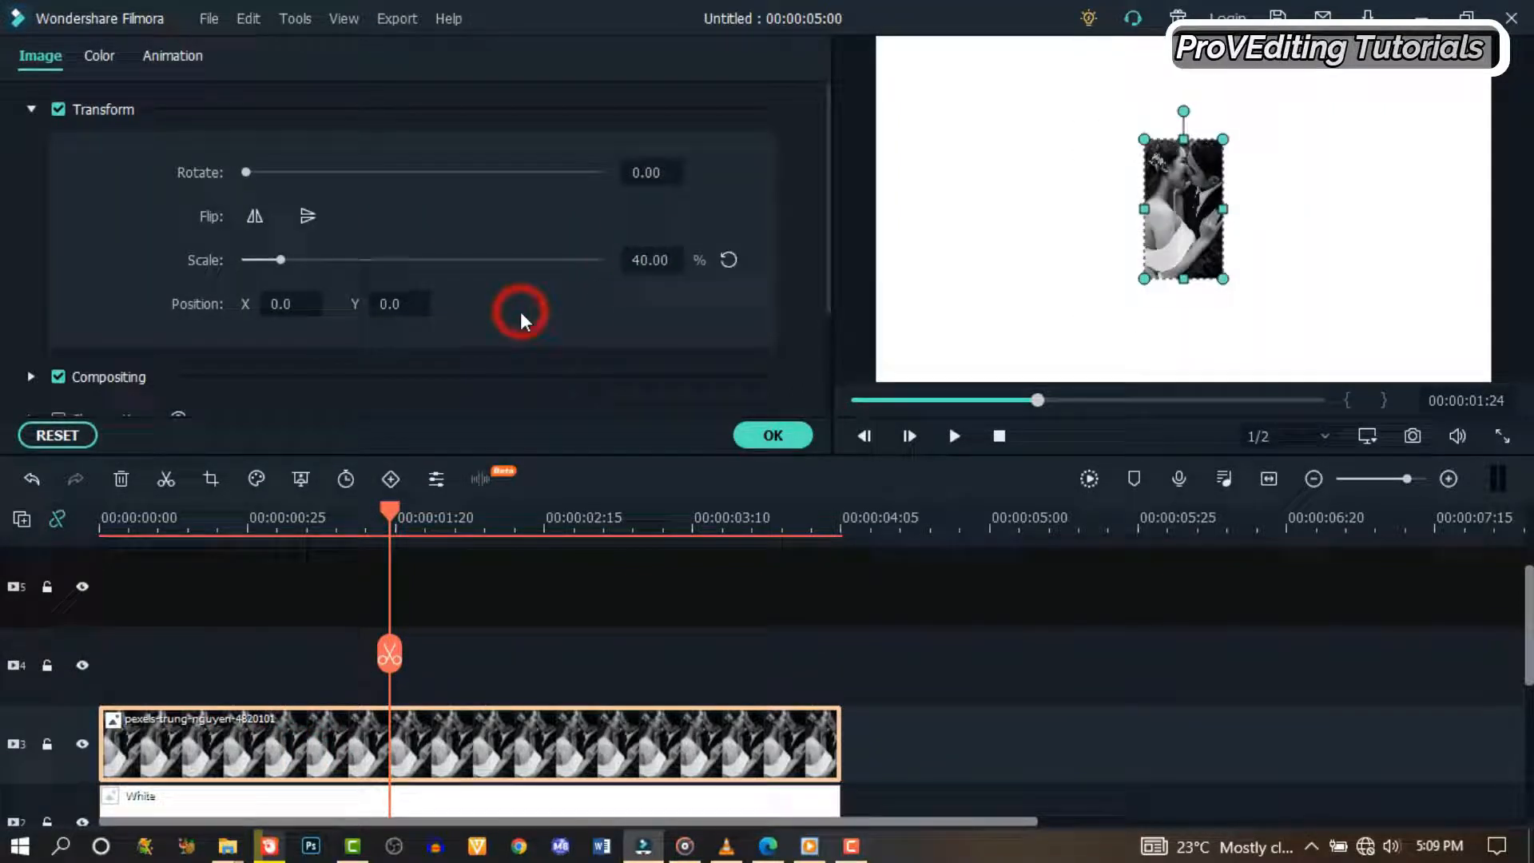
Copy the scaled black-and-white photo clip and paste it at the start of tracks 4 and 5
right_click(213, 743)
left_click(276, 98)
left_click_drag(387, 513, 3, 588)
left_click(72, 690)
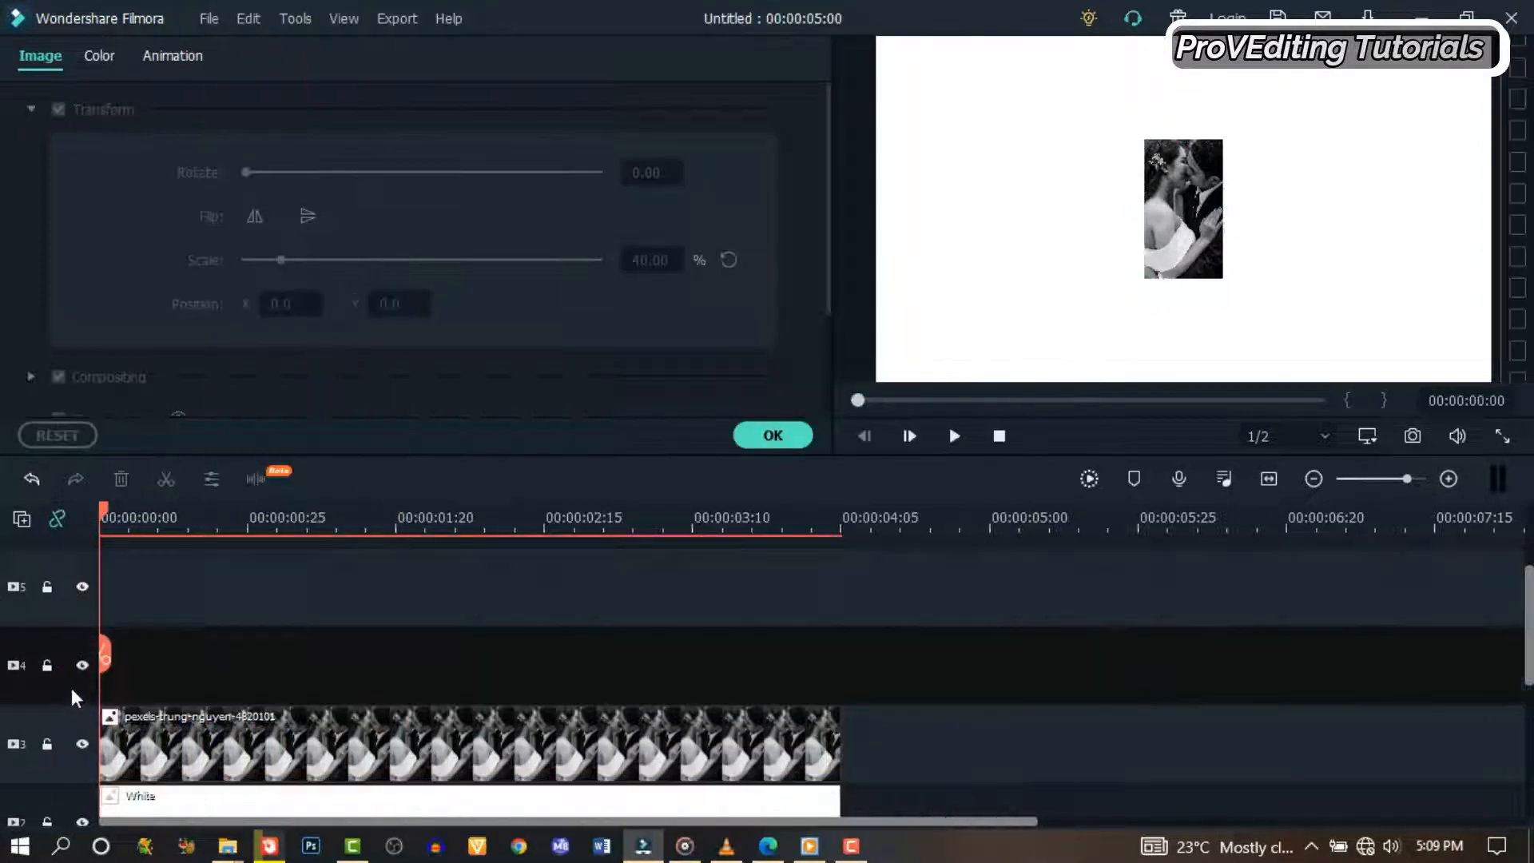
key("ctrl+v")
key("ctrl+v")
Arrange the three black-and-white photos in a level, evenly spaced row across the white frame and capture a snapshot
left_click_drag(1190, 223, 982, 223)
left_click(1184, 226)
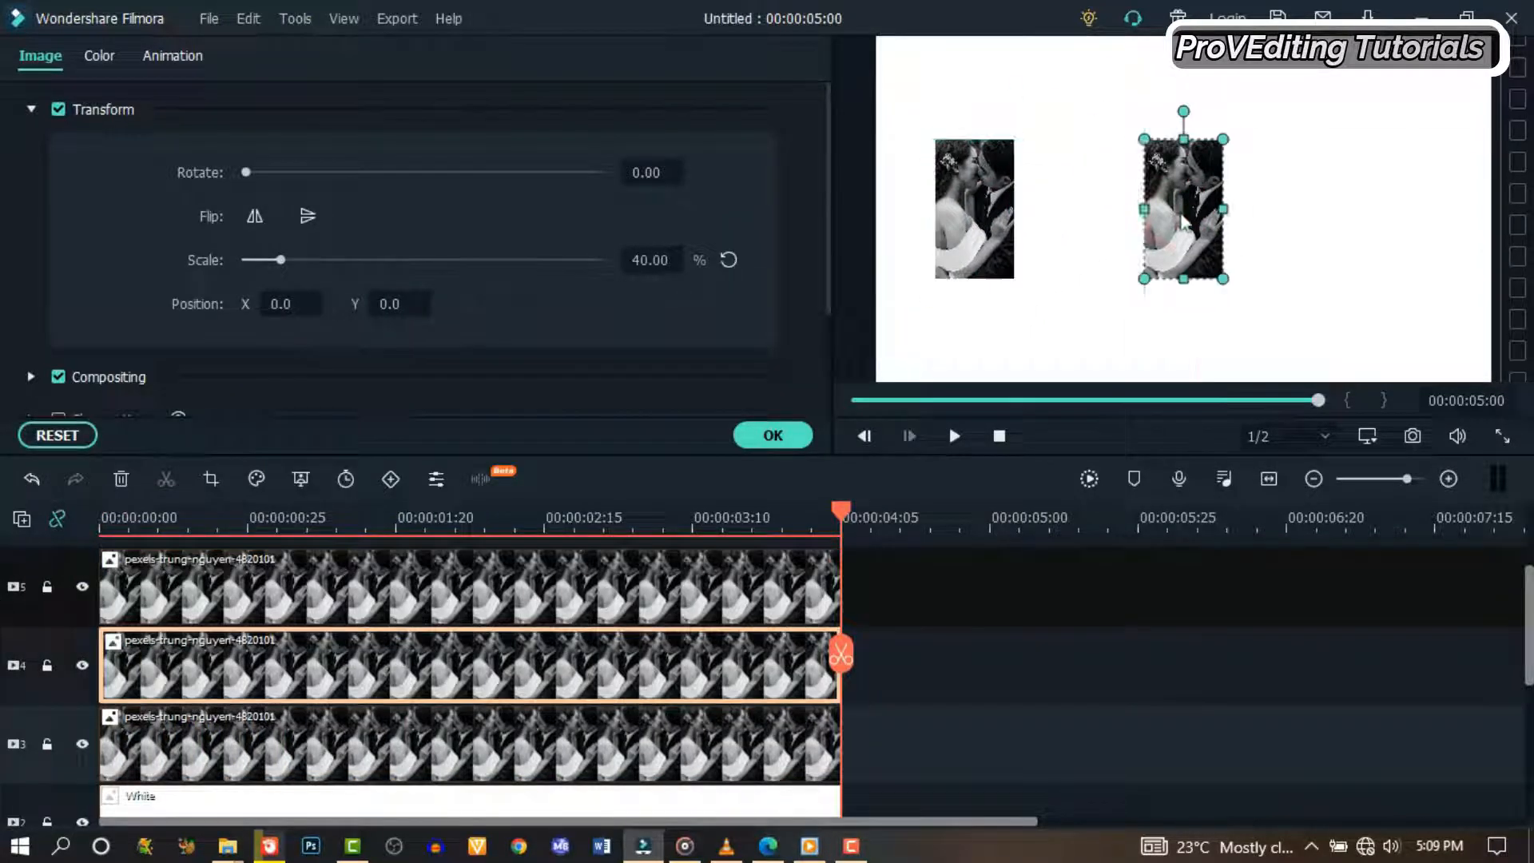
left_click_drag(1184, 225, 1390, 223)
left_click(1249, 325)
left_click(1412, 435)
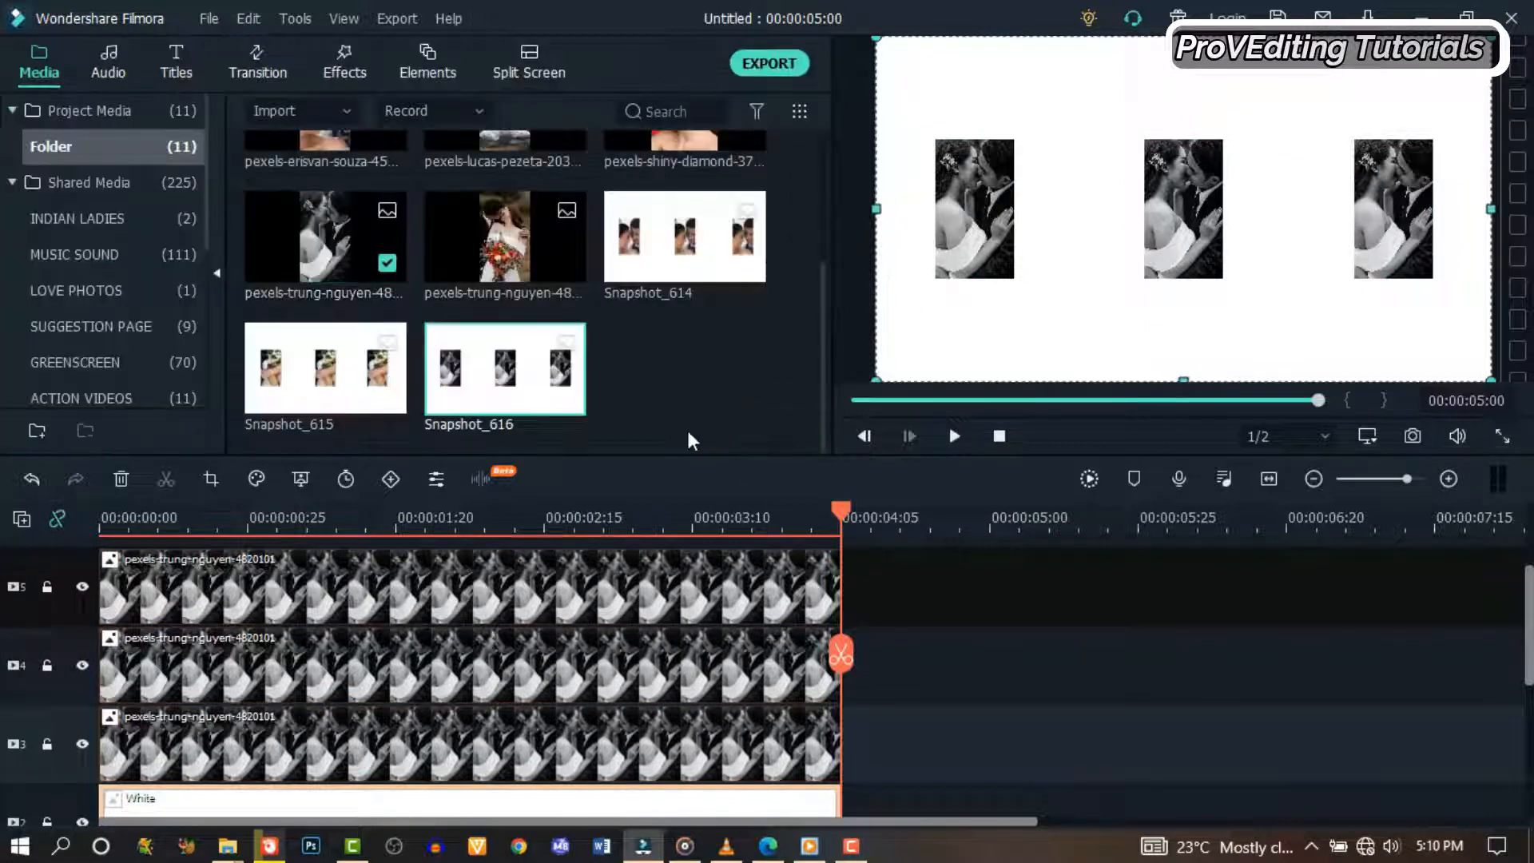
Replace the three black-and-white photo clips with the colour photo of the kissing couple with a bouquet on track 3, above the White clip
left_click(537, 599)
left_click_drag(879, 725, 725, 589)
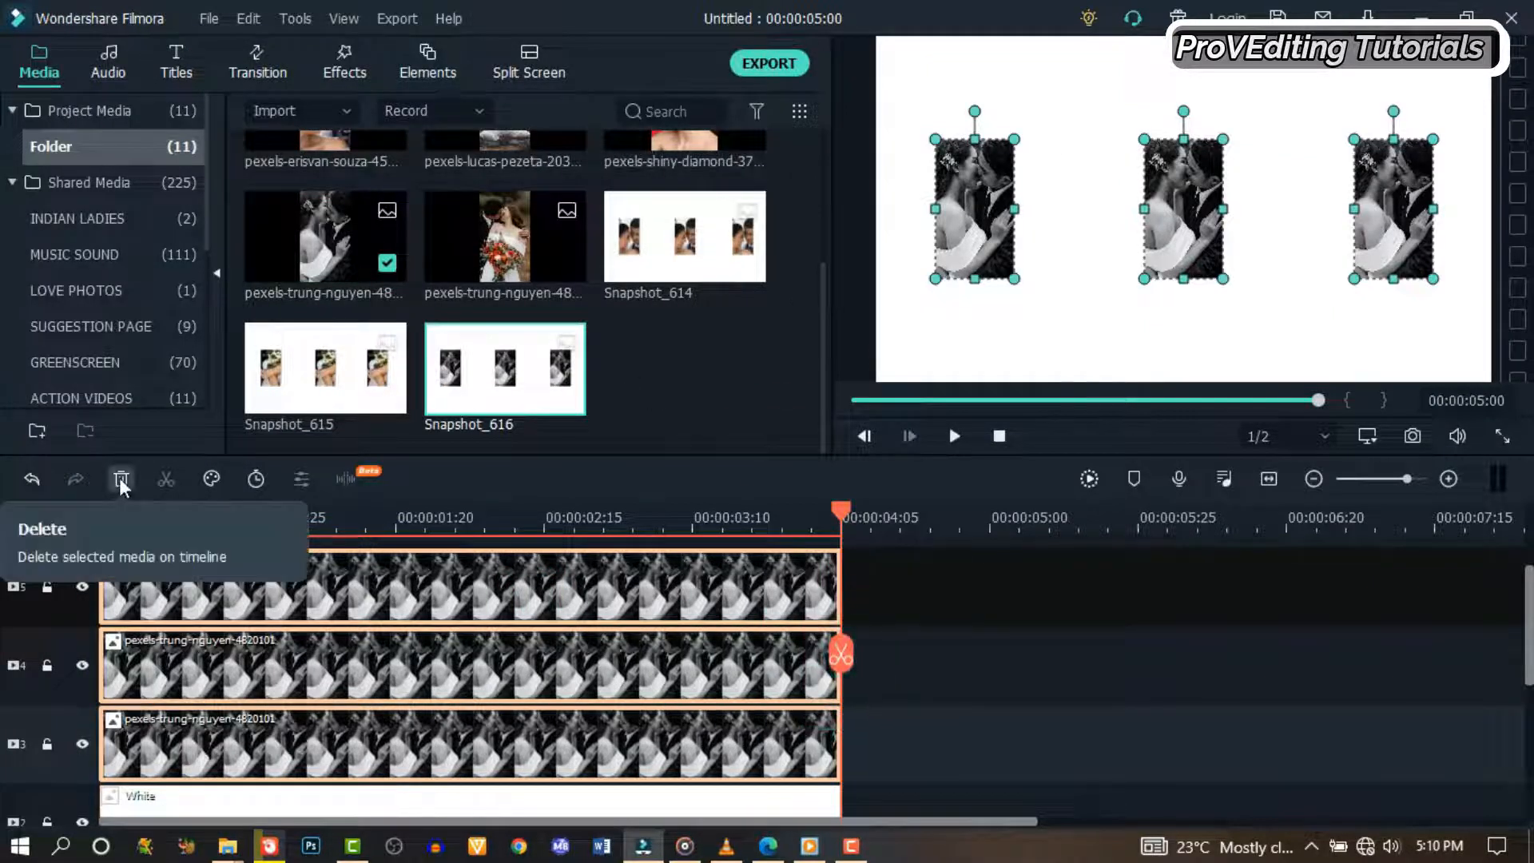
left_click(121, 478)
scroll(637, 345, "up", 1)
scroll(637, 345, "down", 1)
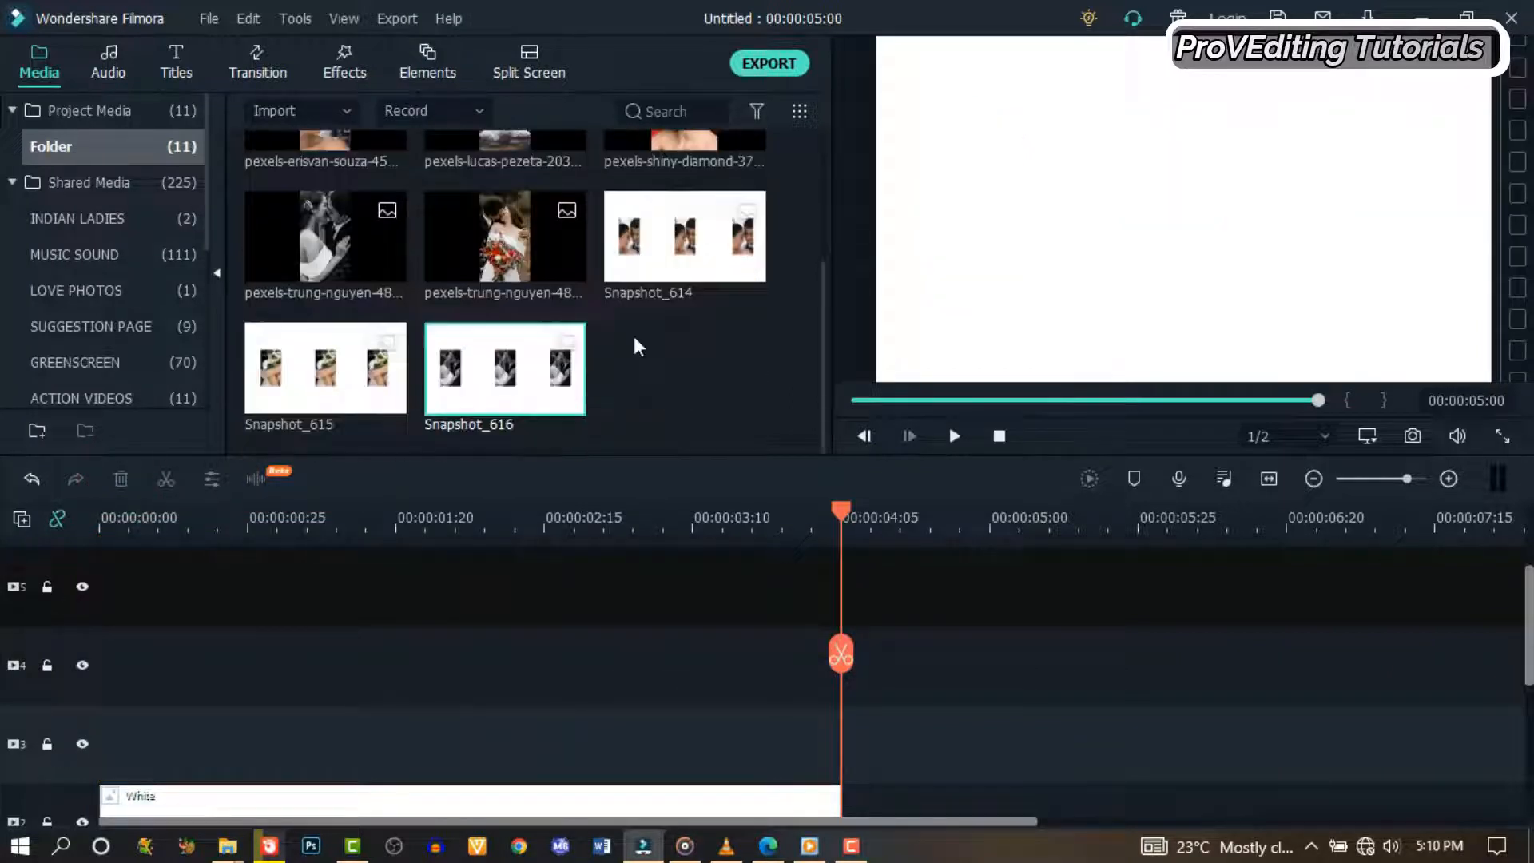
double_click(505, 254)
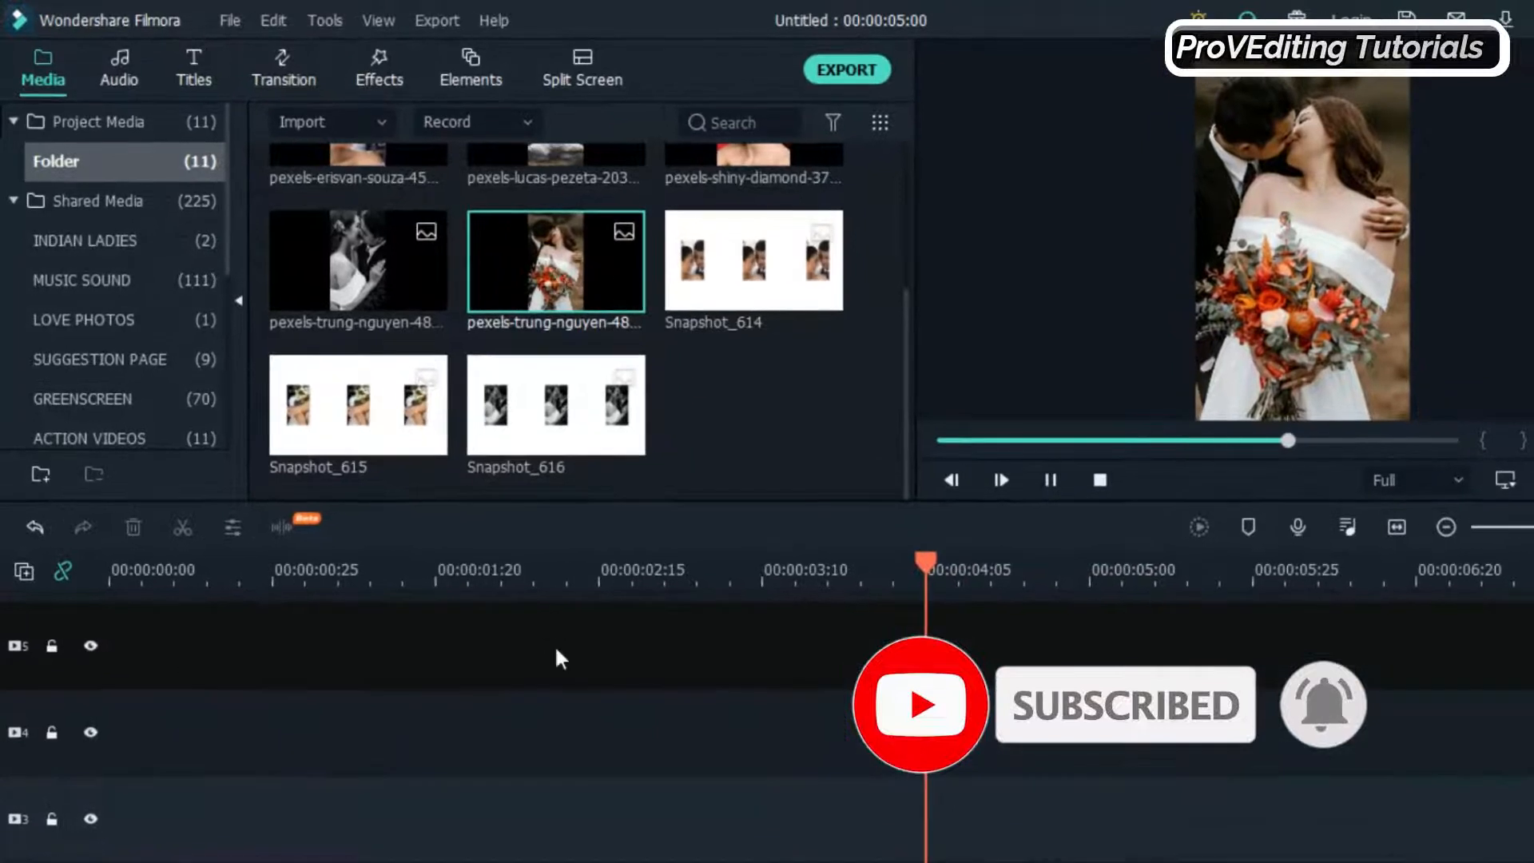
left_click_drag(563, 267, 118, 822)
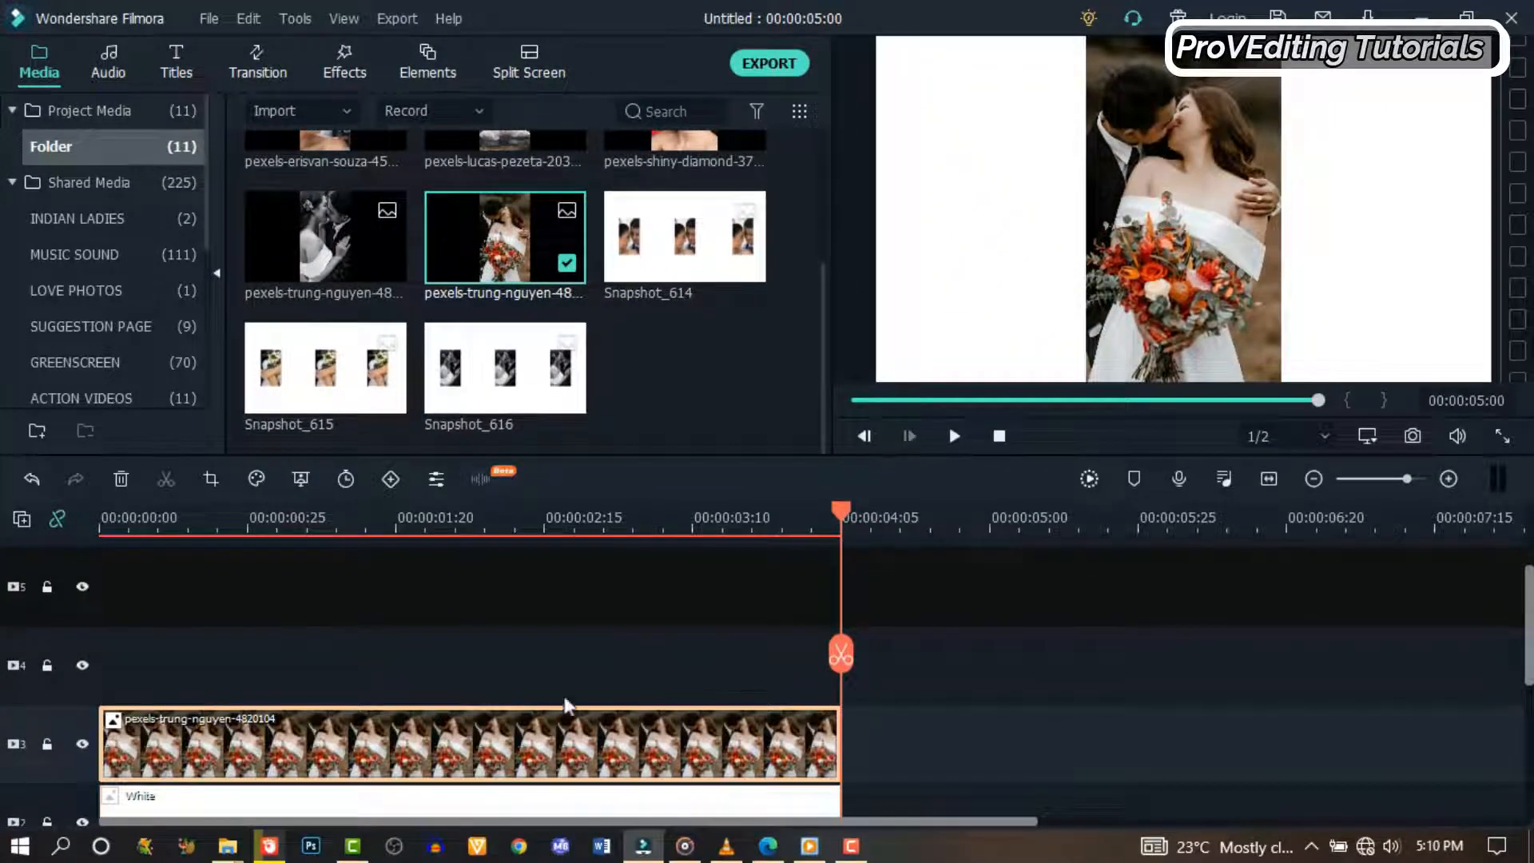
Set the scale of the kissing couple photo on track 3 to 50%
double_click(457, 741)
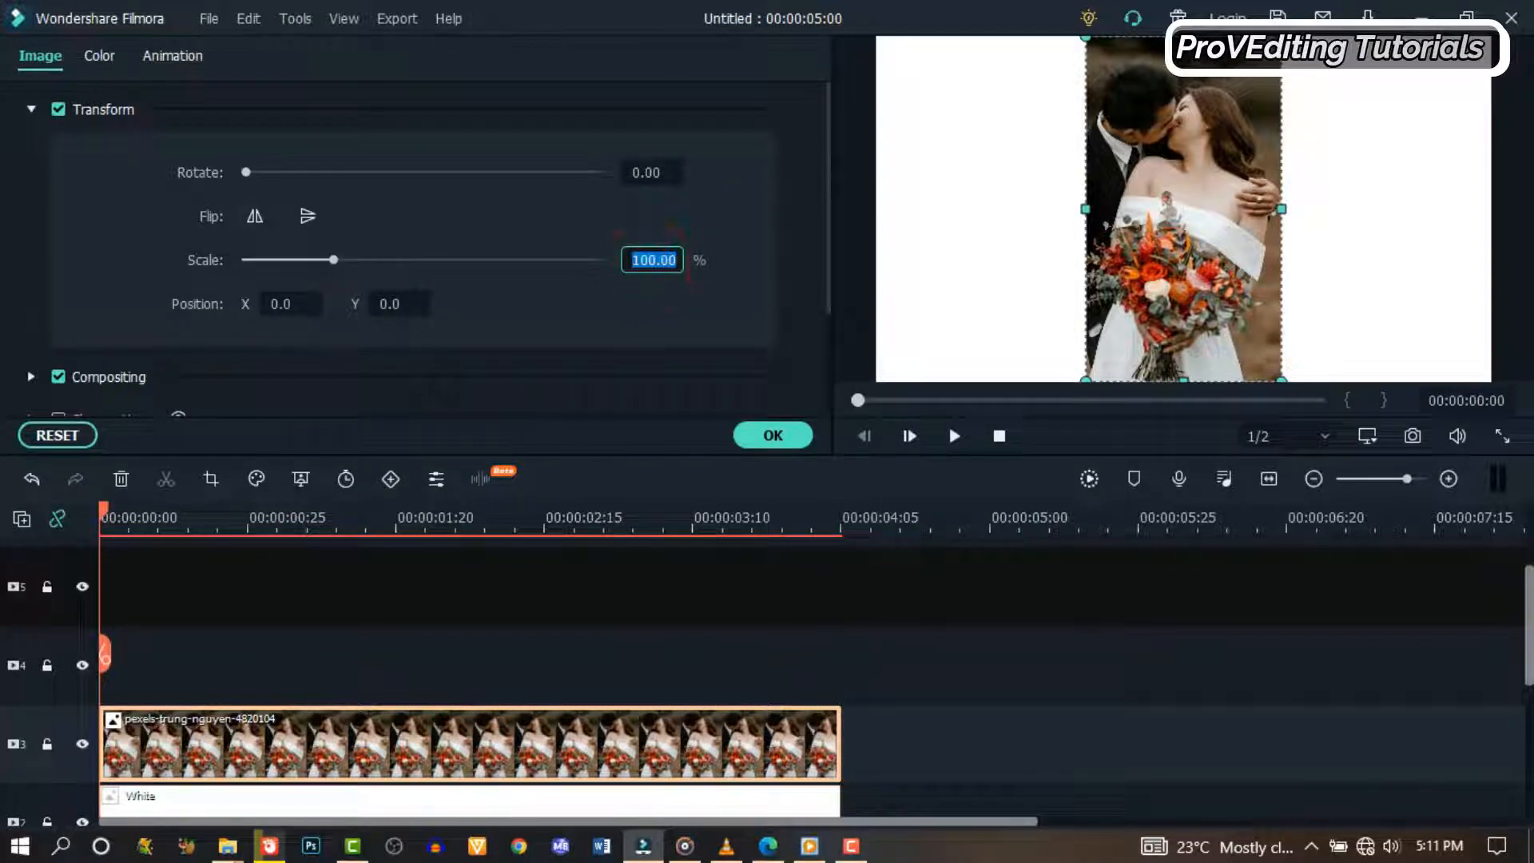
type("50")
left_click(584, 297)
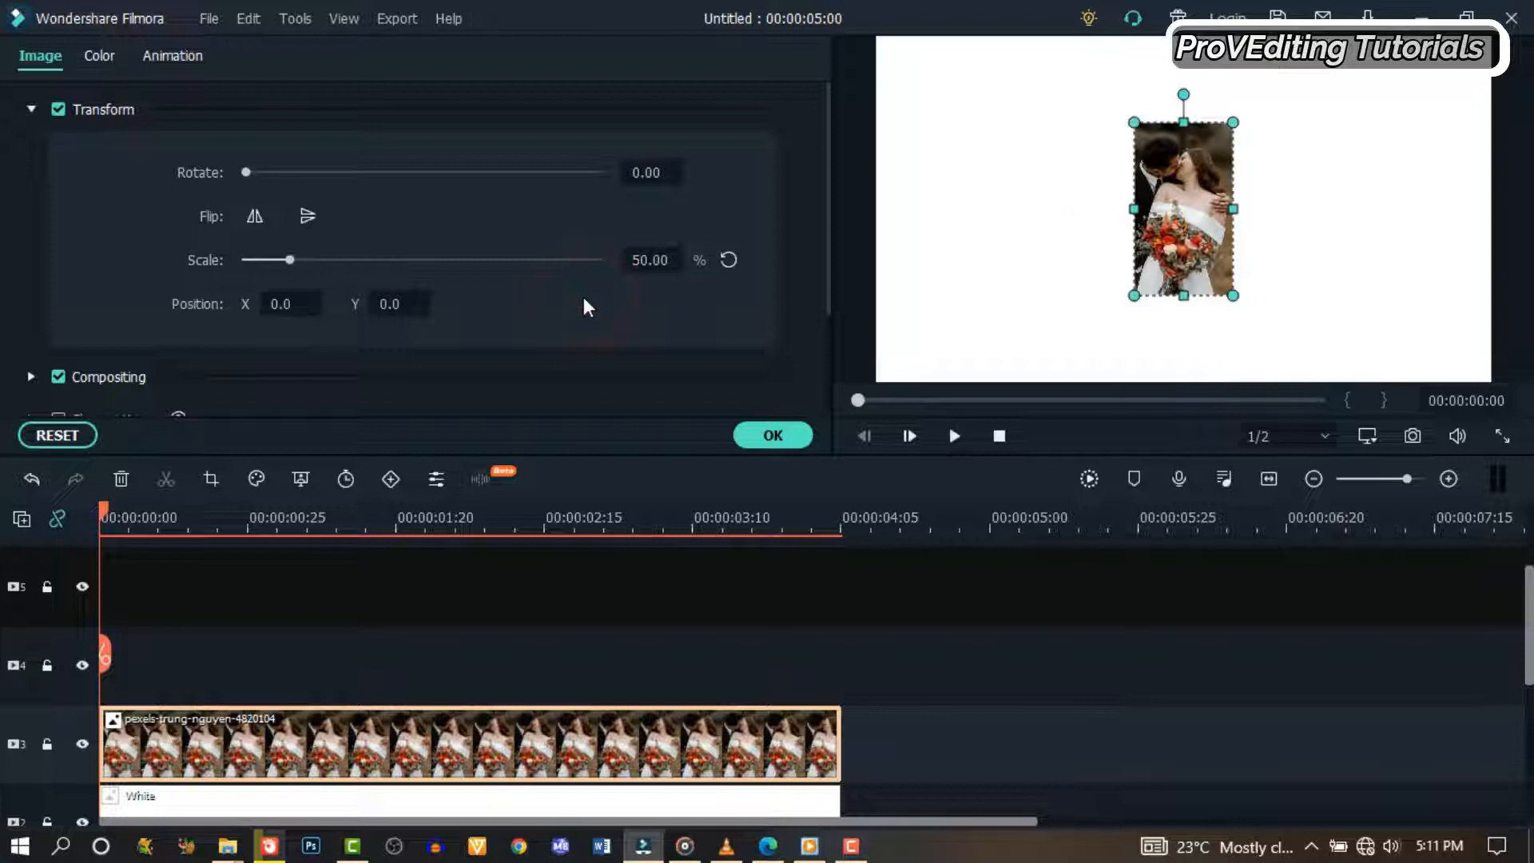
Copy the scaled couple photo clip and paste it at the start of each track from 4 to 12
right_click(263, 742)
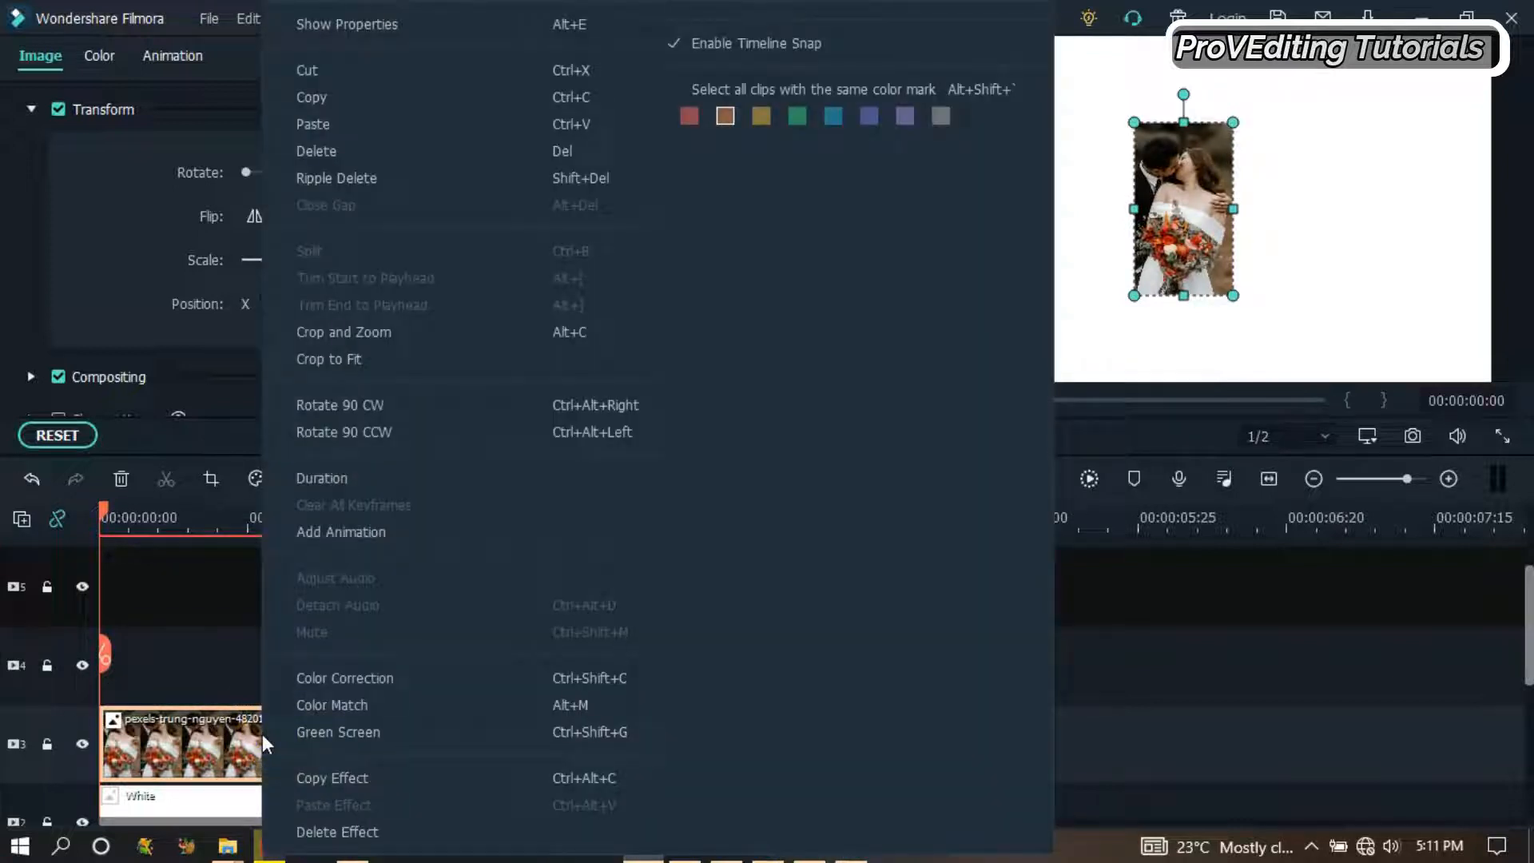
left_click(318, 98)
left_click(68, 689)
right_click(193, 649)
left_click(246, 95)
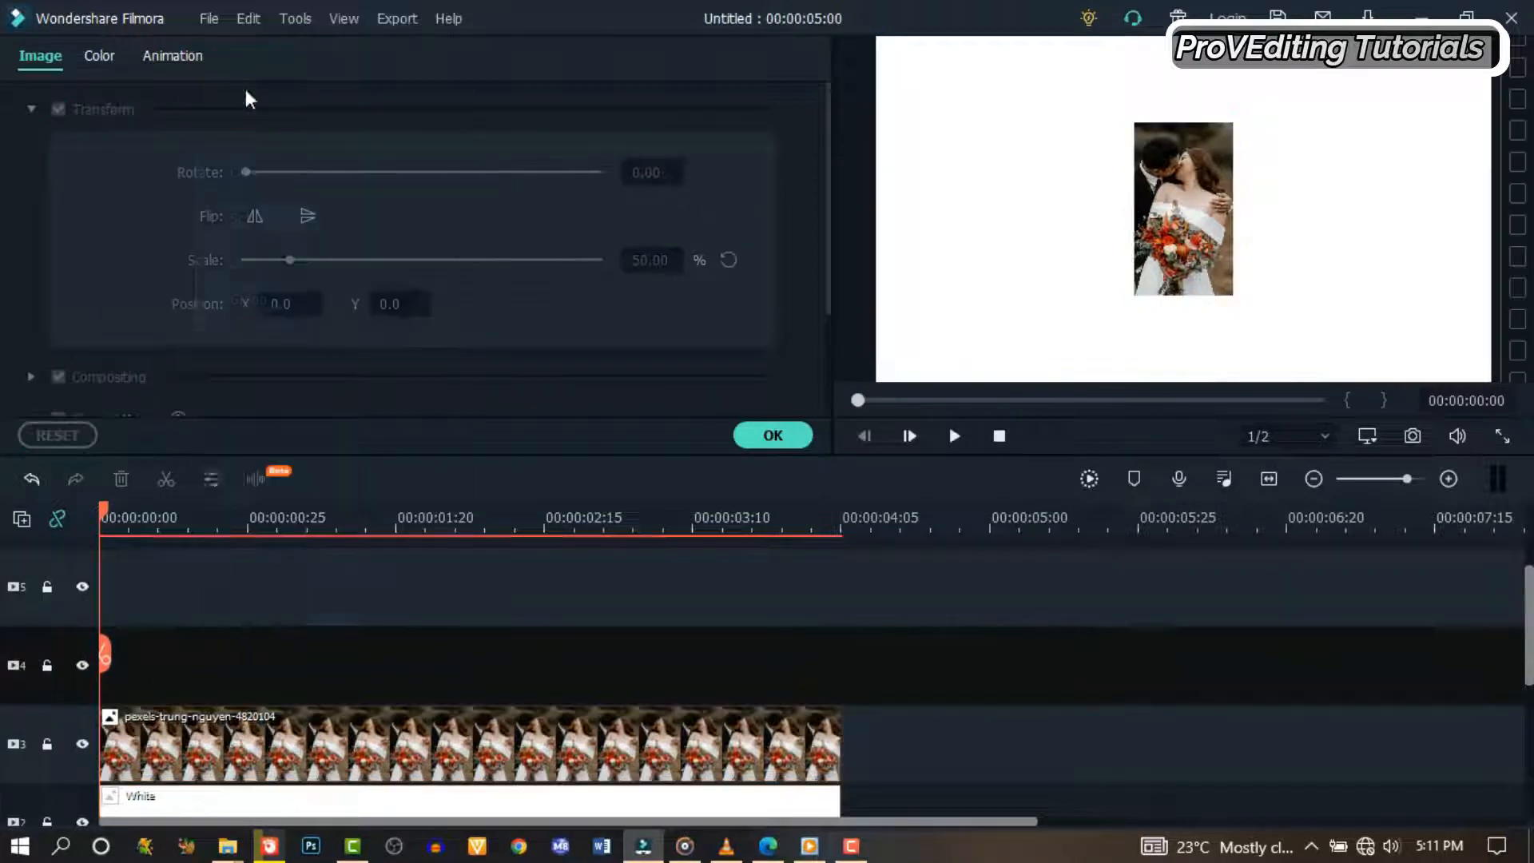
left_click(69, 579)
right_click(69, 577)
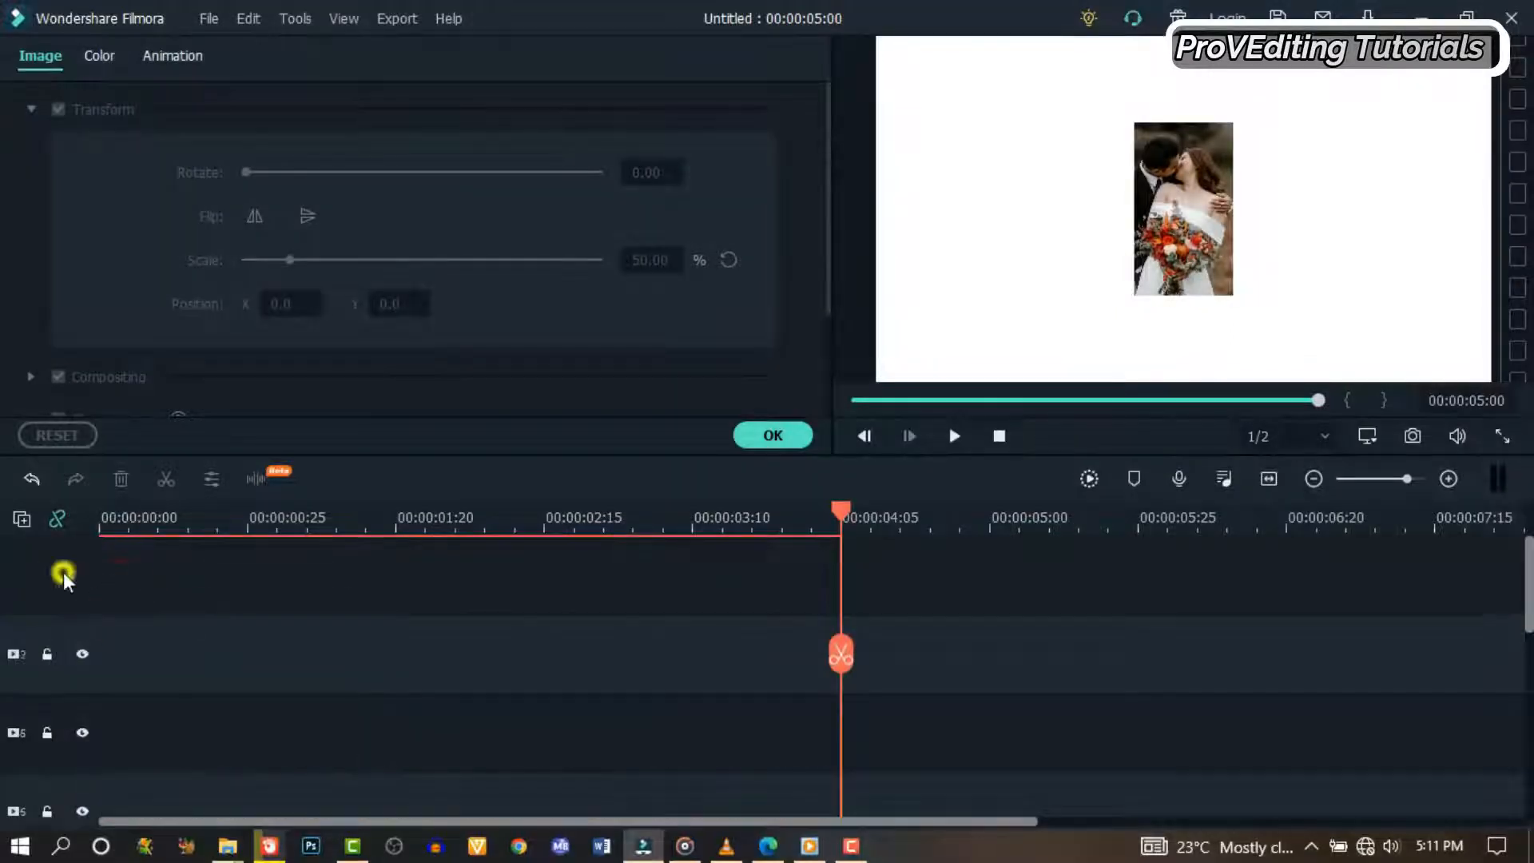
right_click(72, 579)
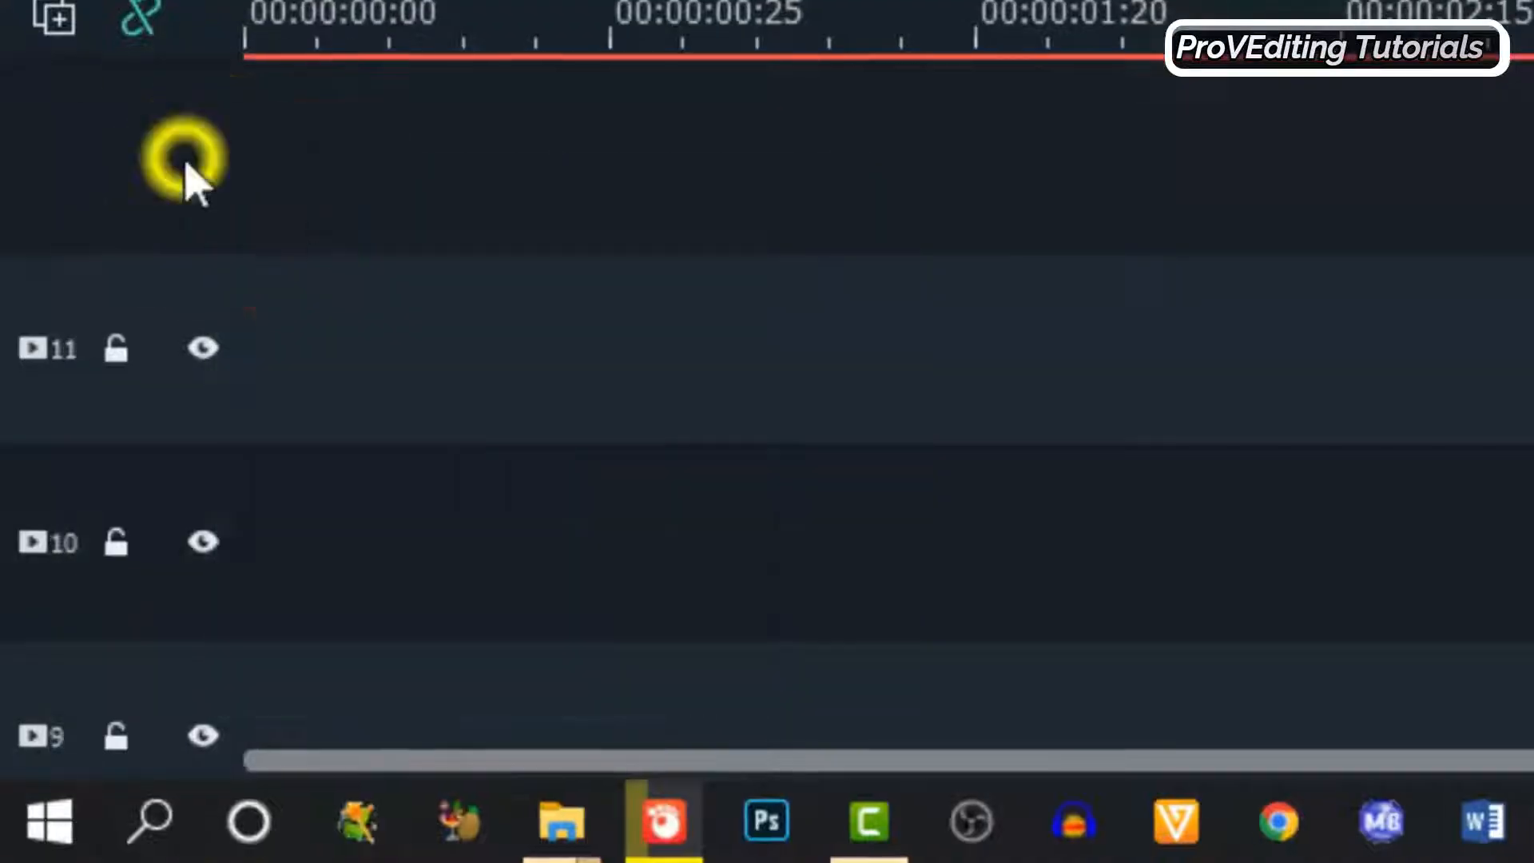
scroll(232, 630, "down", 5)
scroll(234, 639, "down", 1)
left_click_drag(175, 515, 49, 578)
left_click(64, 683)
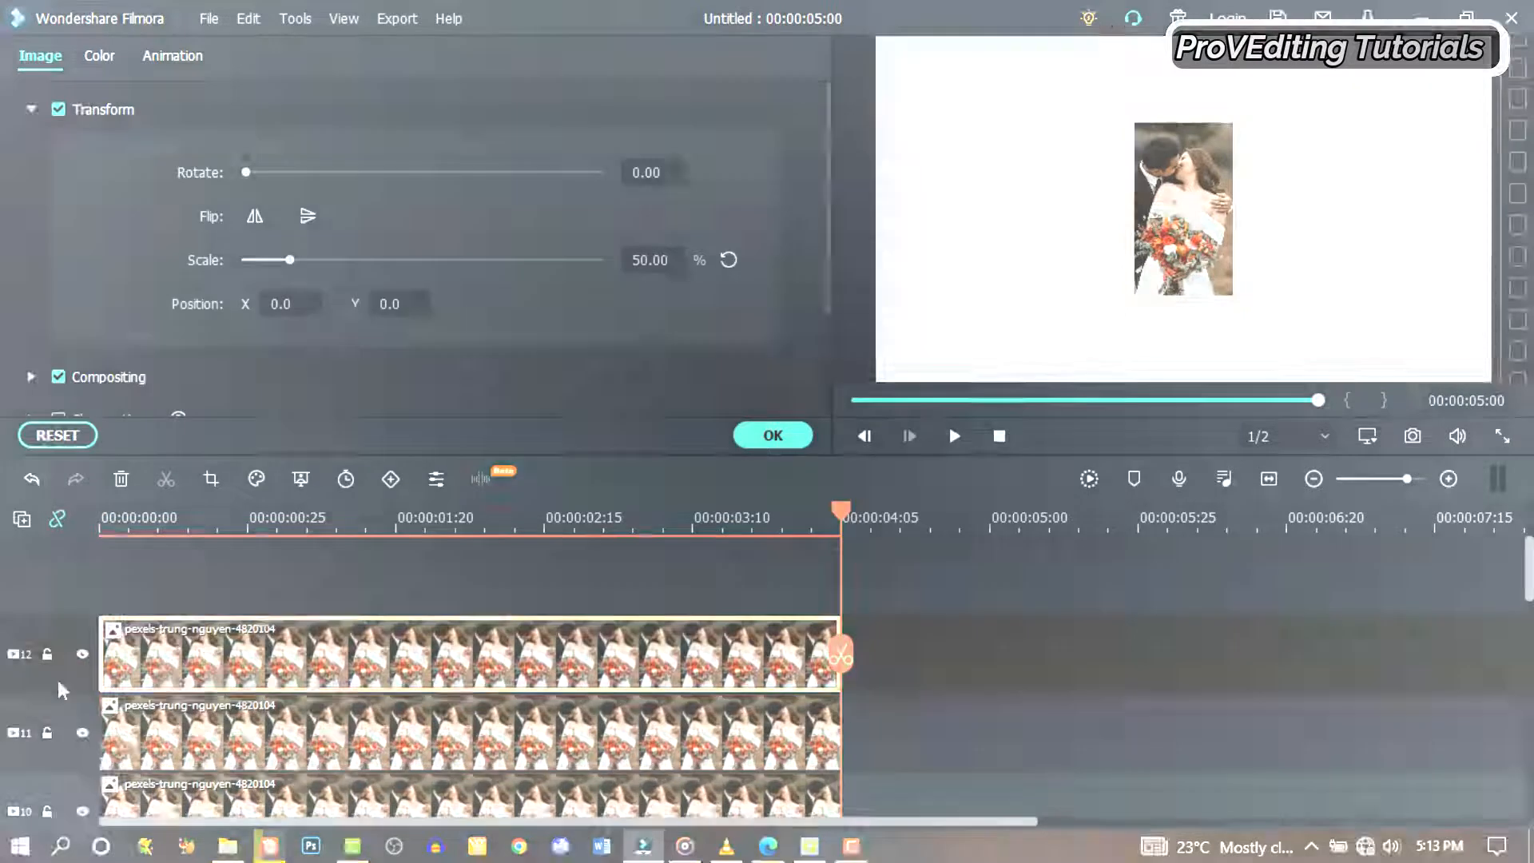
Move, rotate and enlarge the couple photo copies into an overlapping collage that fills the whole frame
left_click(639, 631)
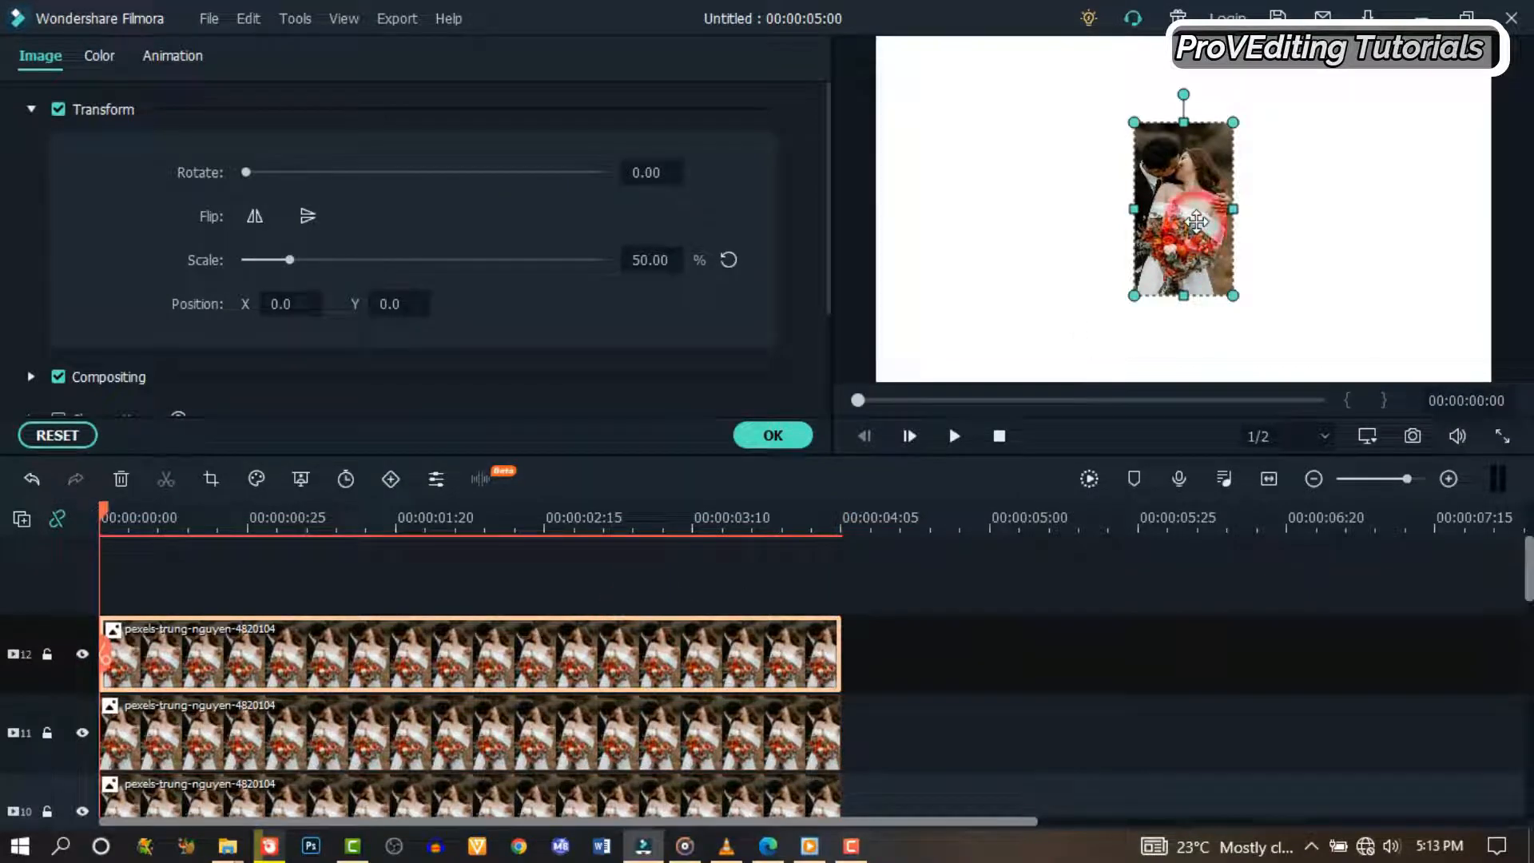
left_click_drag(1198, 228, 875, 202)
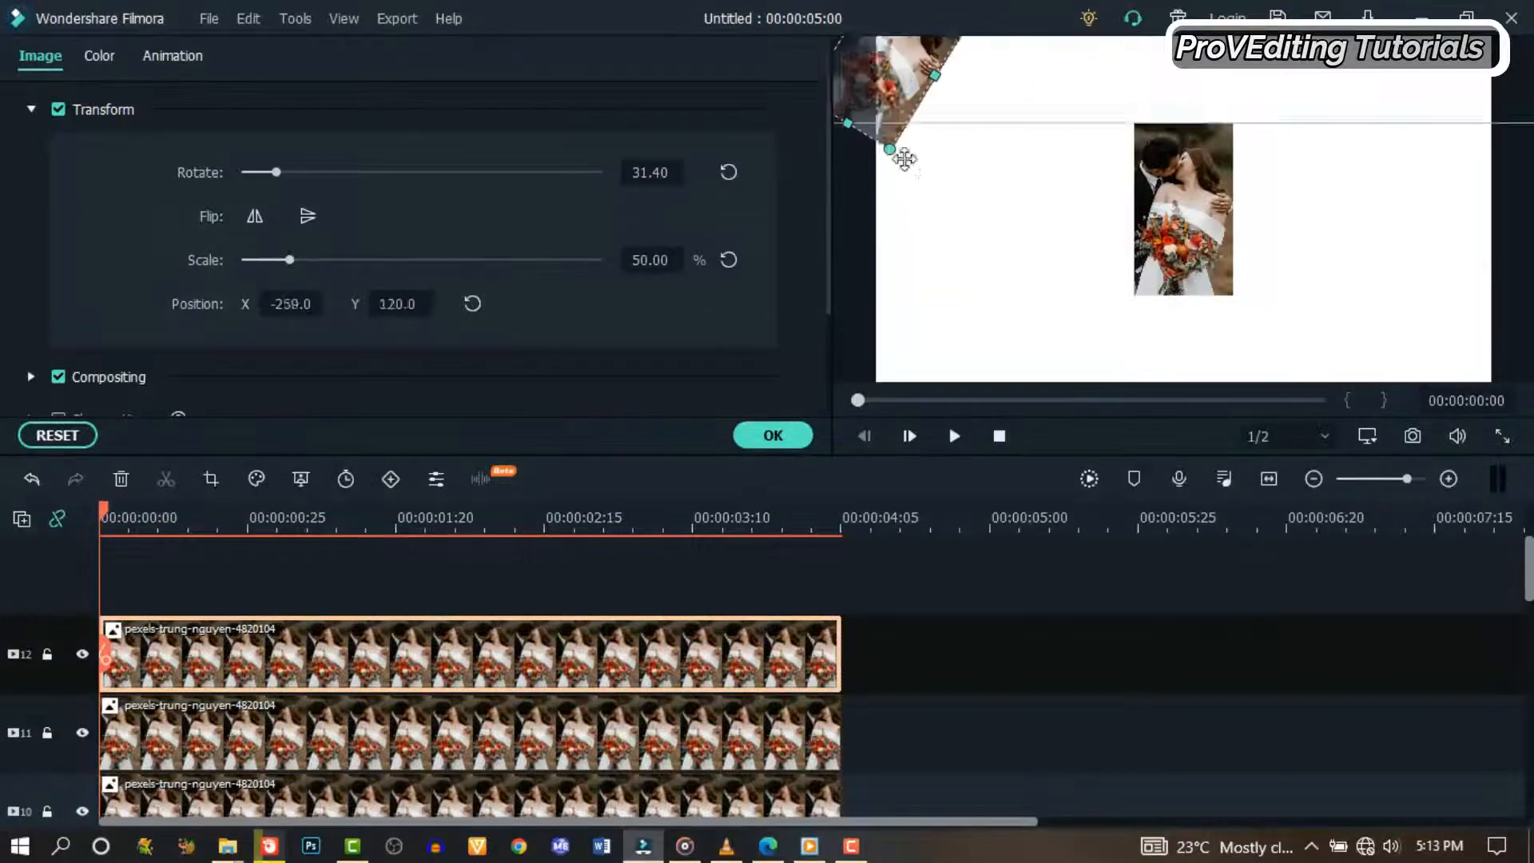
left_click_drag(1191, 214, 955, 242)
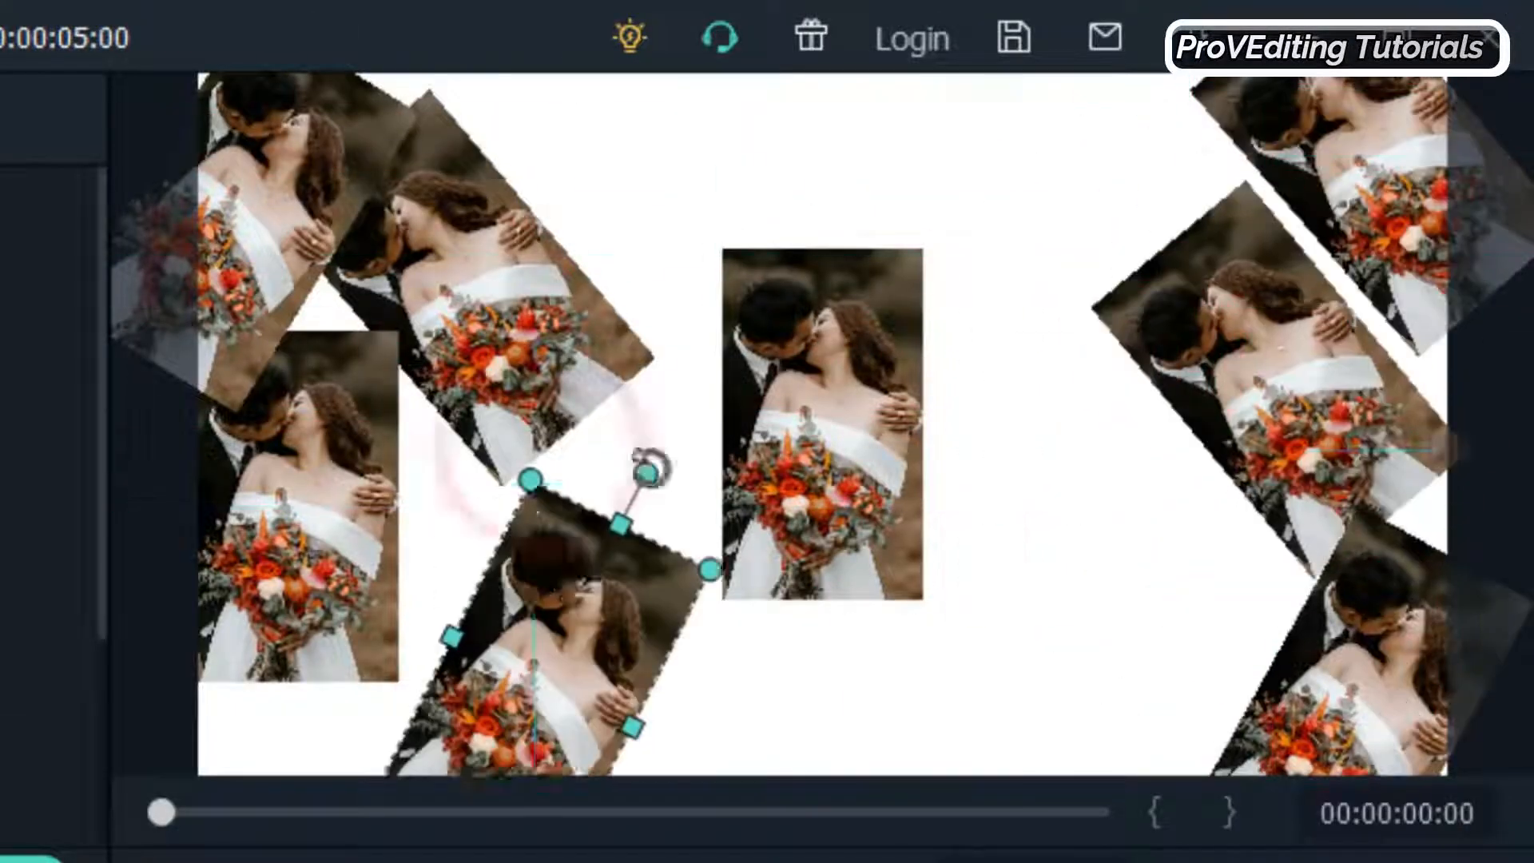
left_click_drag(1183, 209, 1276, 102)
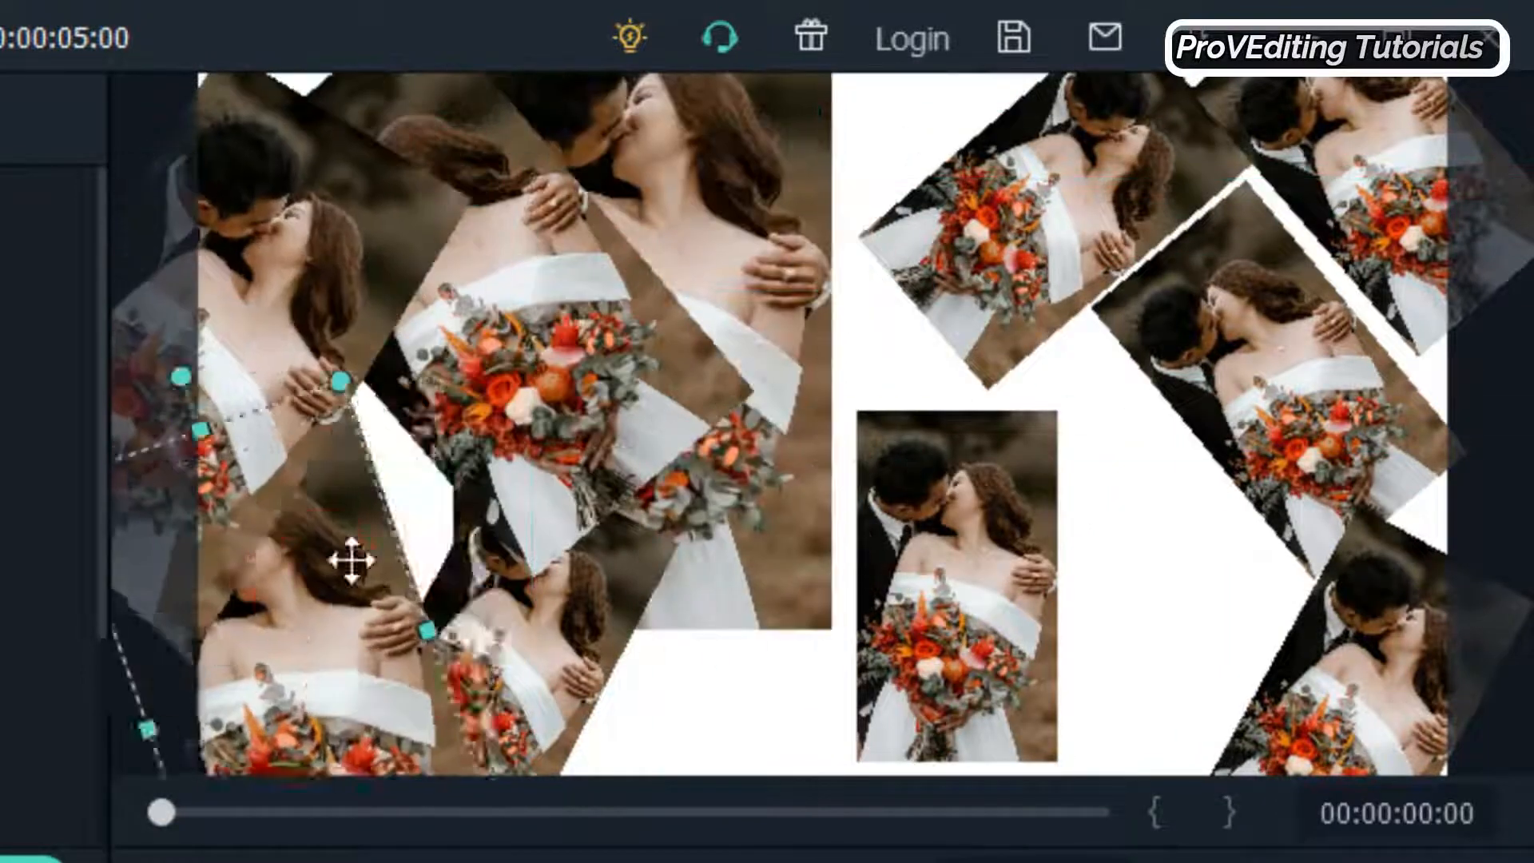
left_click_drag(349, 558, 484, 370)
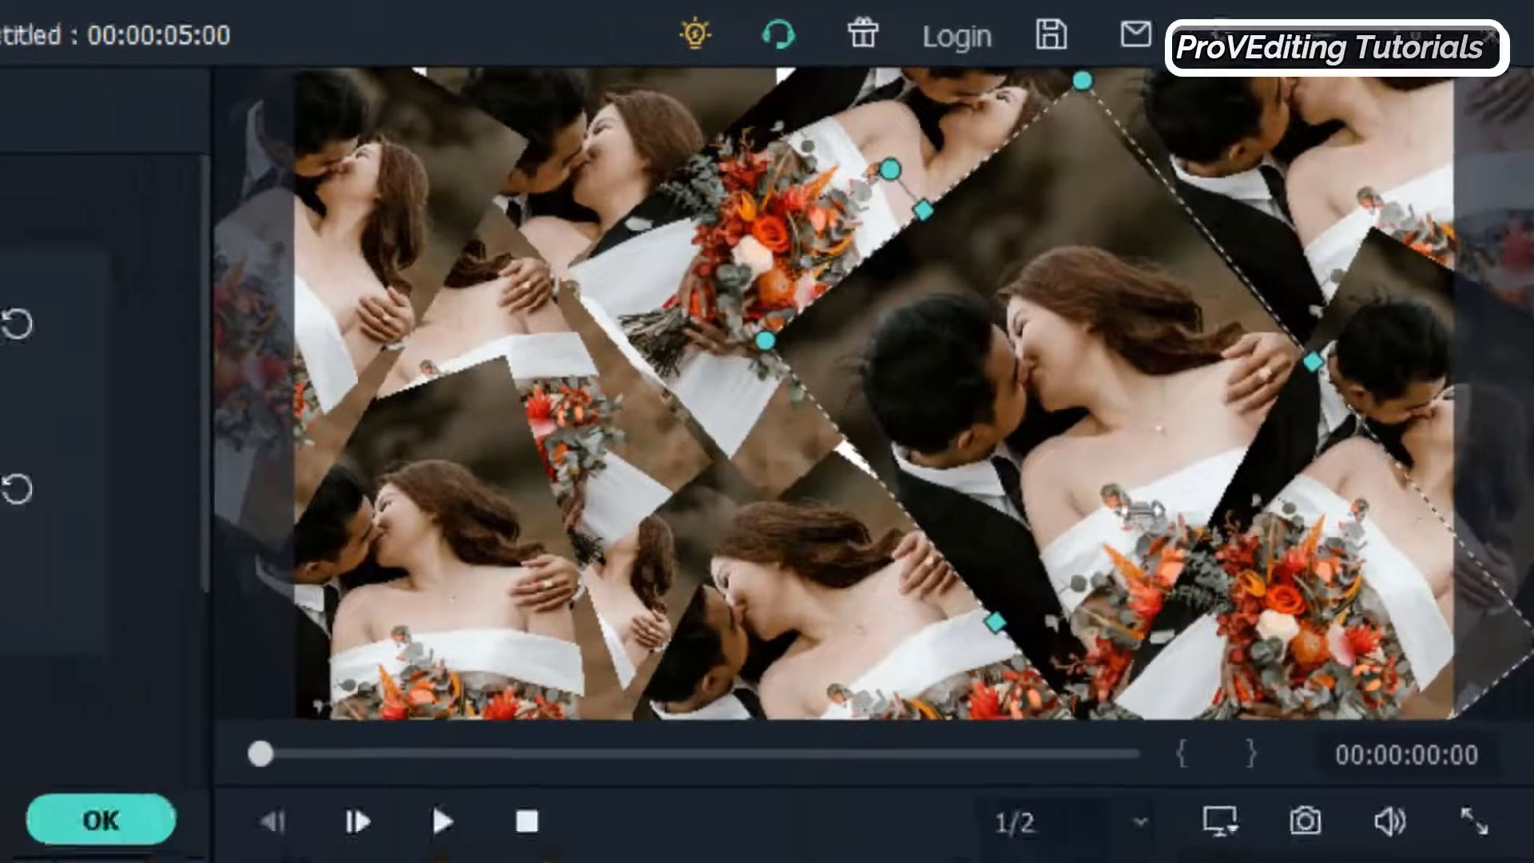
left_click(1063, 548)
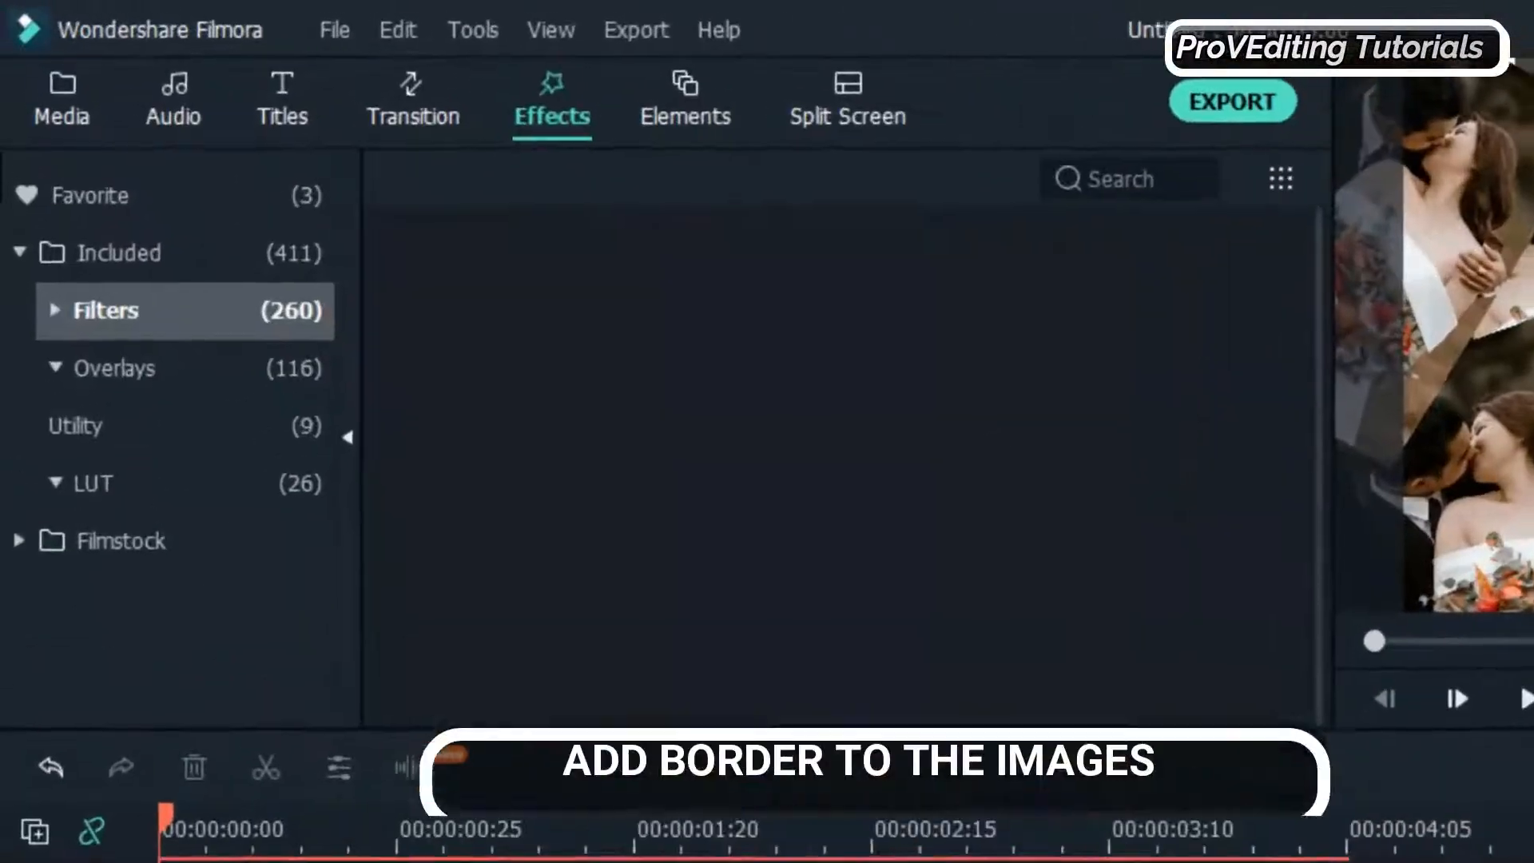
Apply the Border utility effect to every couple photo clip on tracks 12 down to 3
left_click(82, 428)
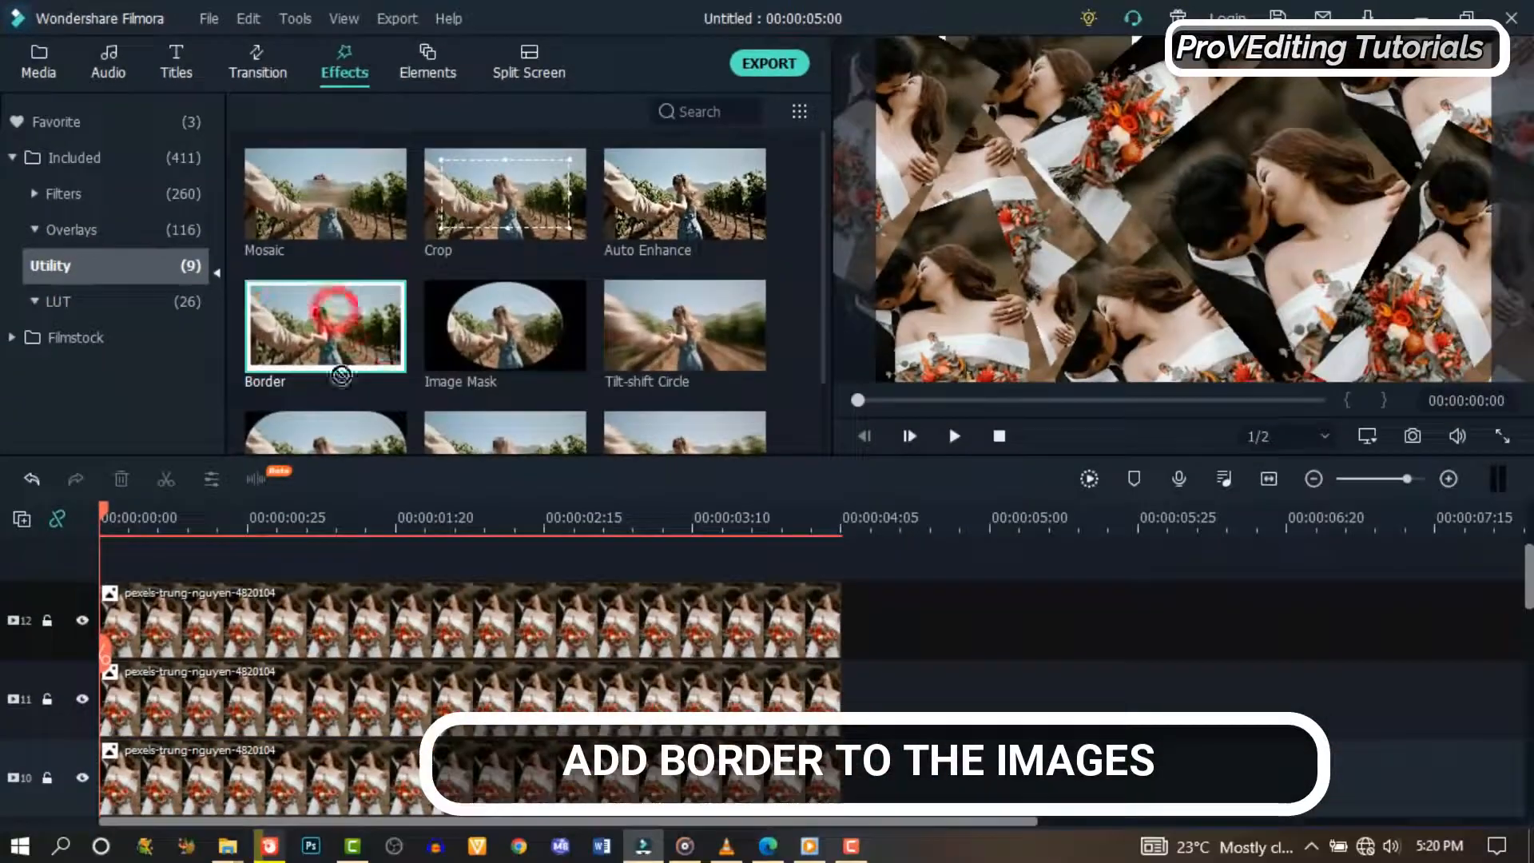
left_click_drag(362, 372, 374, 746)
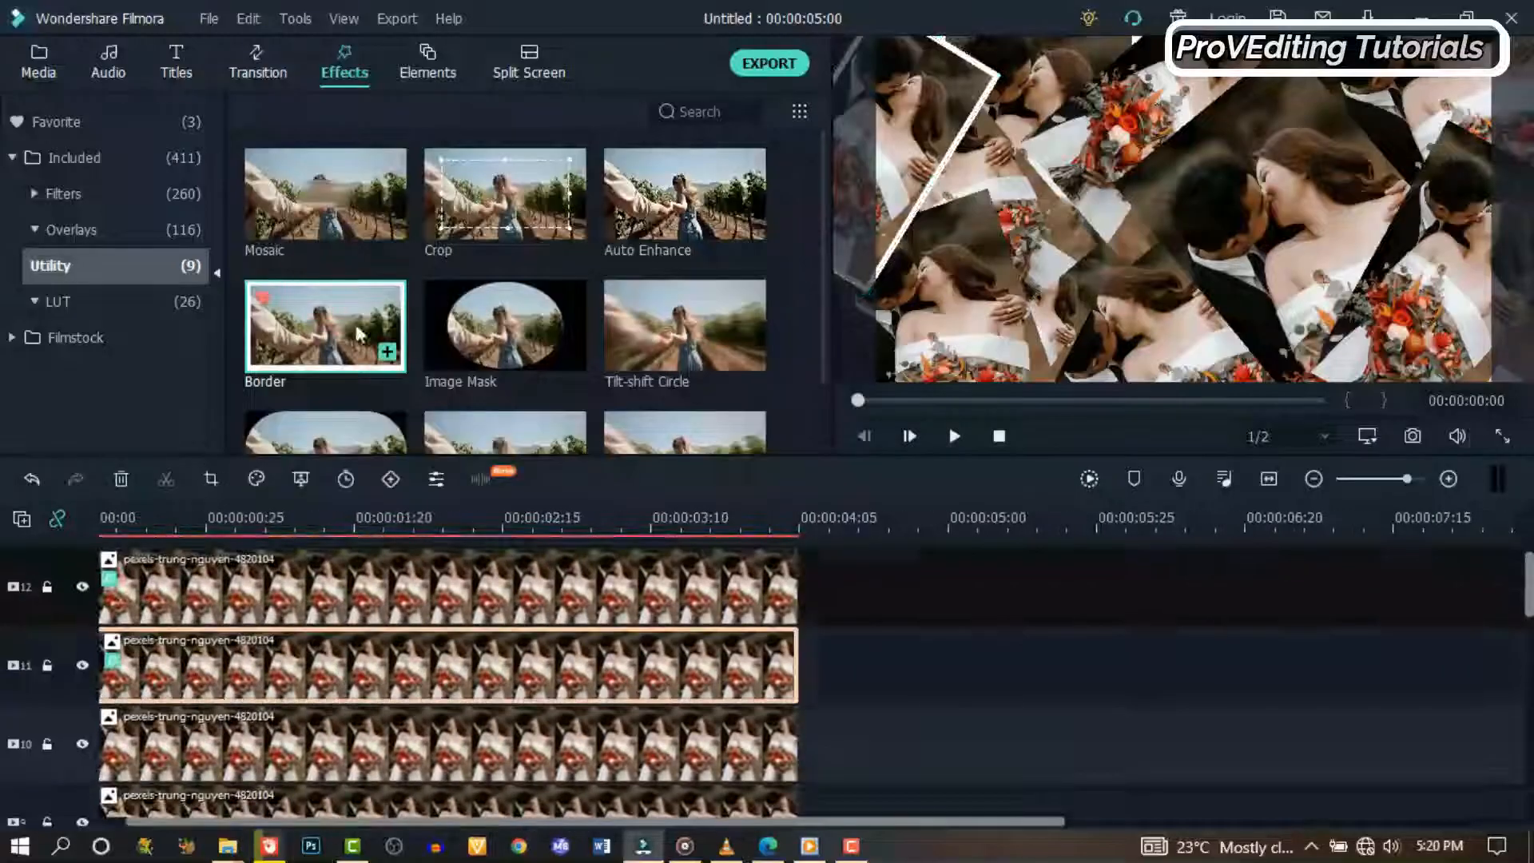
scroll(370, 679, "down", 4)
left_click_drag(358, 334, 368, 687)
scroll(370, 679, "down", 3)
scroll(370, 719, "down", 4)
left_click_drag(356, 336, 368, 752)
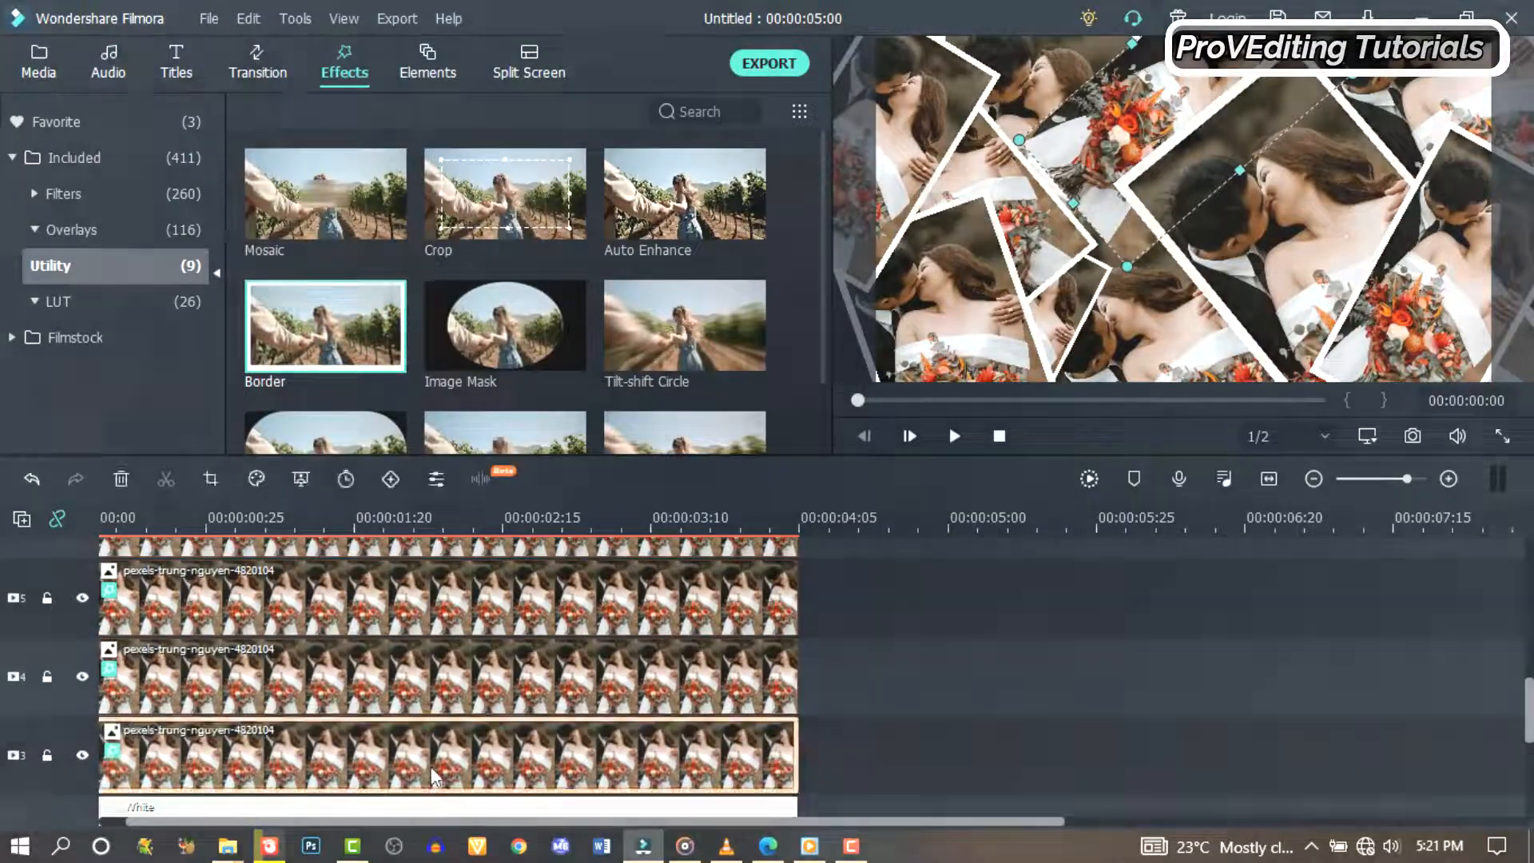
left_click_drag(357, 336, 368, 735)
scroll(431, 775, "down", 4)
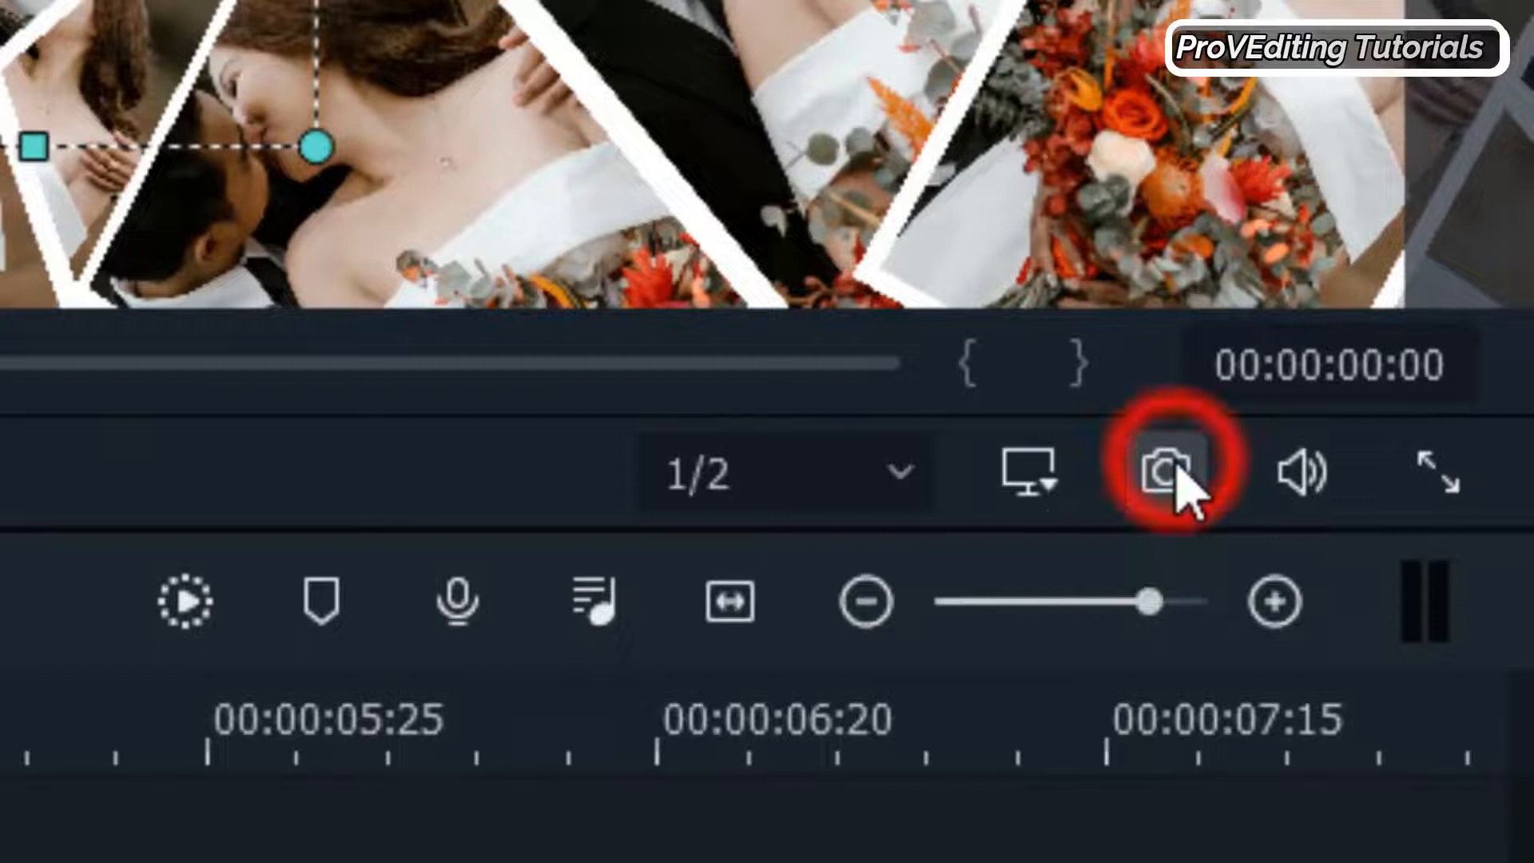
Capture a snapshot of the bordered photo collage and delete all clips from the timeline
left_click(1168, 473)
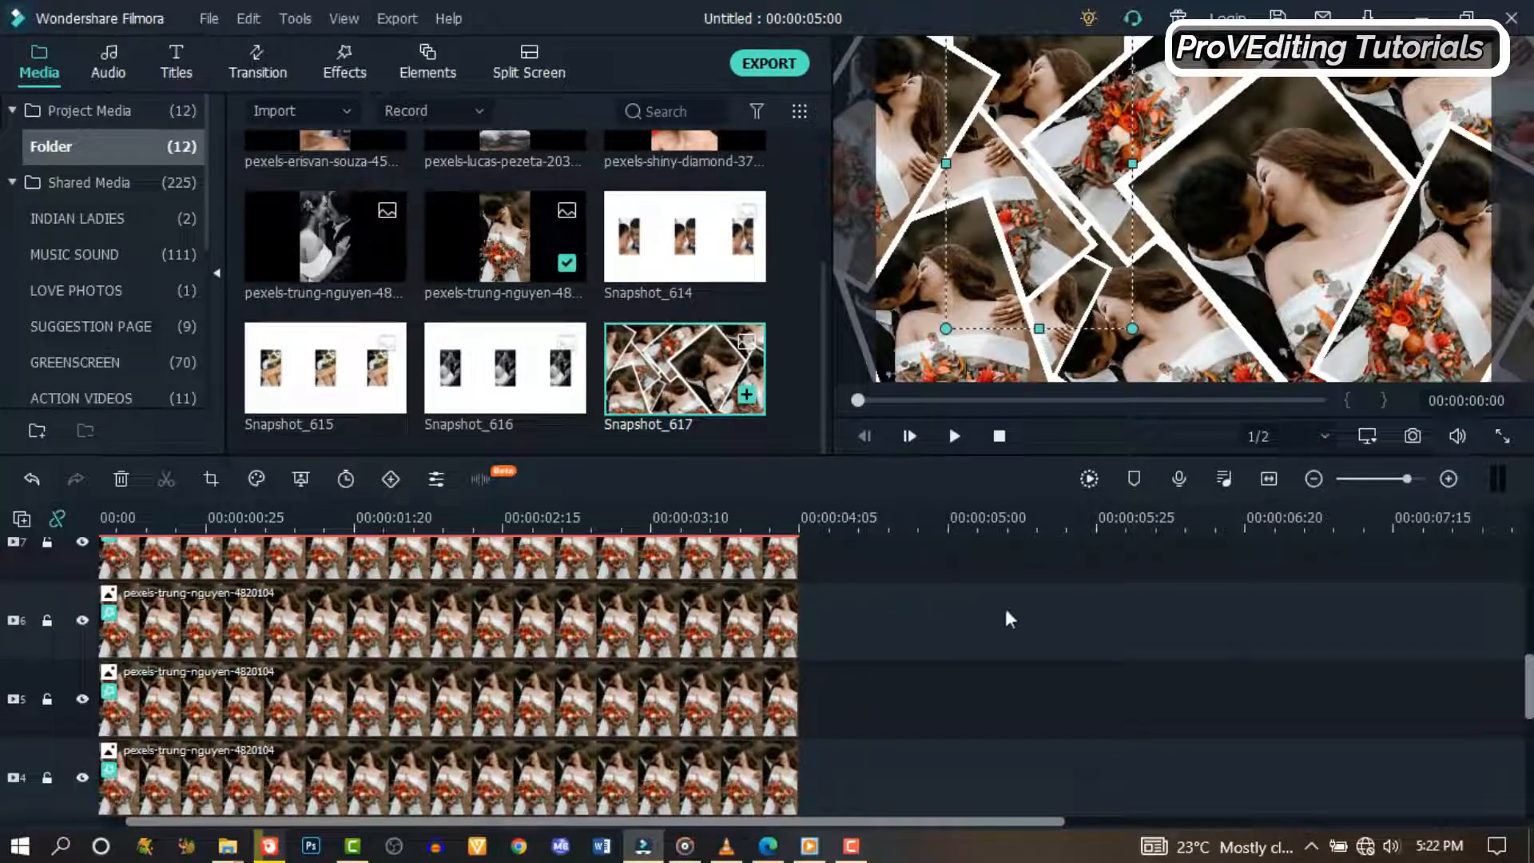
scroll(1004, 606, "down", 3)
left_click_drag(825, 765, 559, 595)
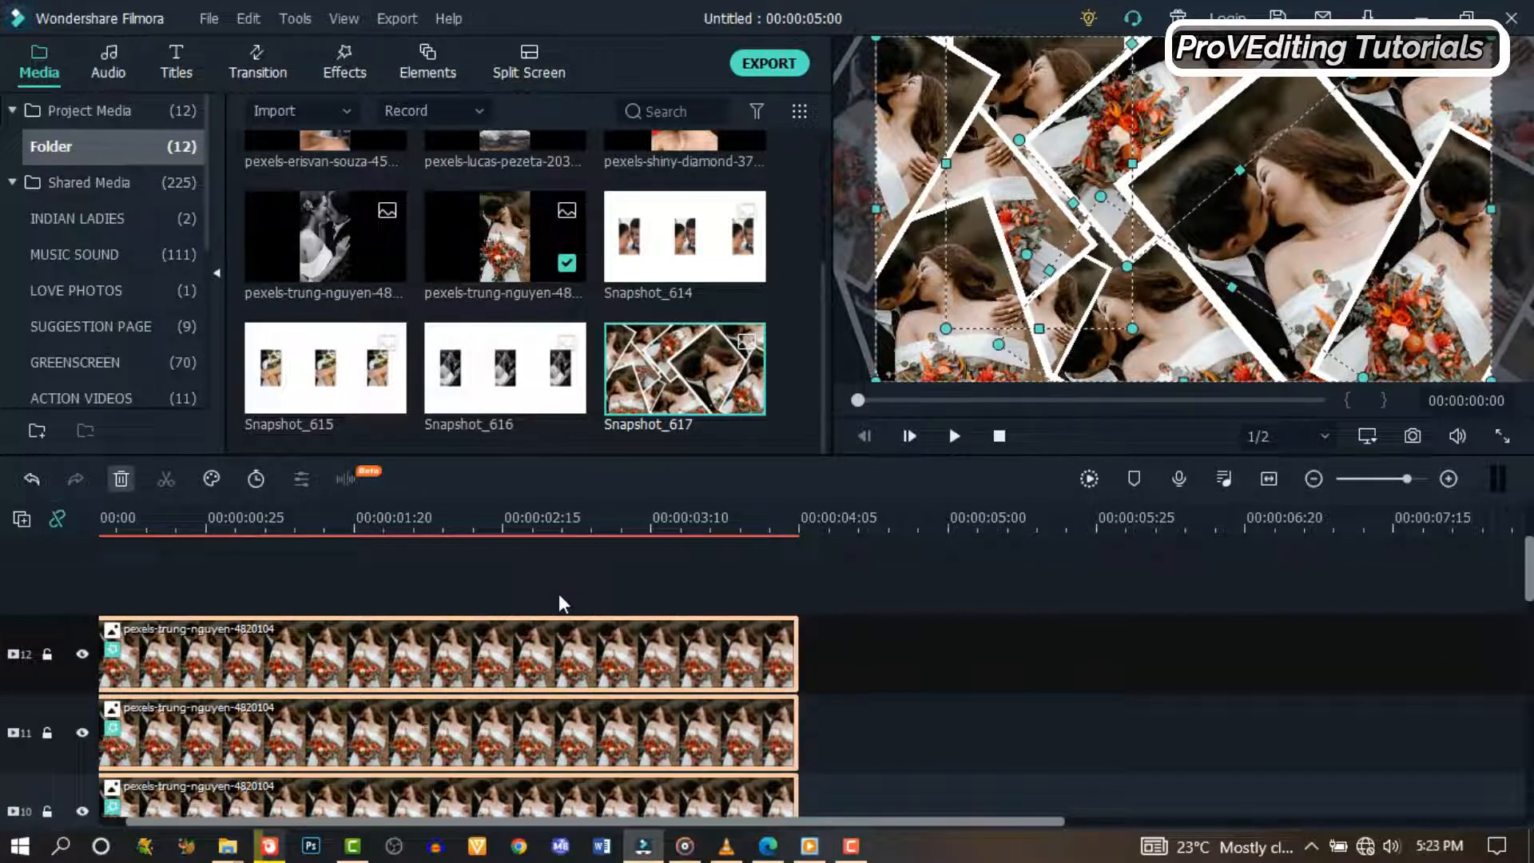
key("Delete")
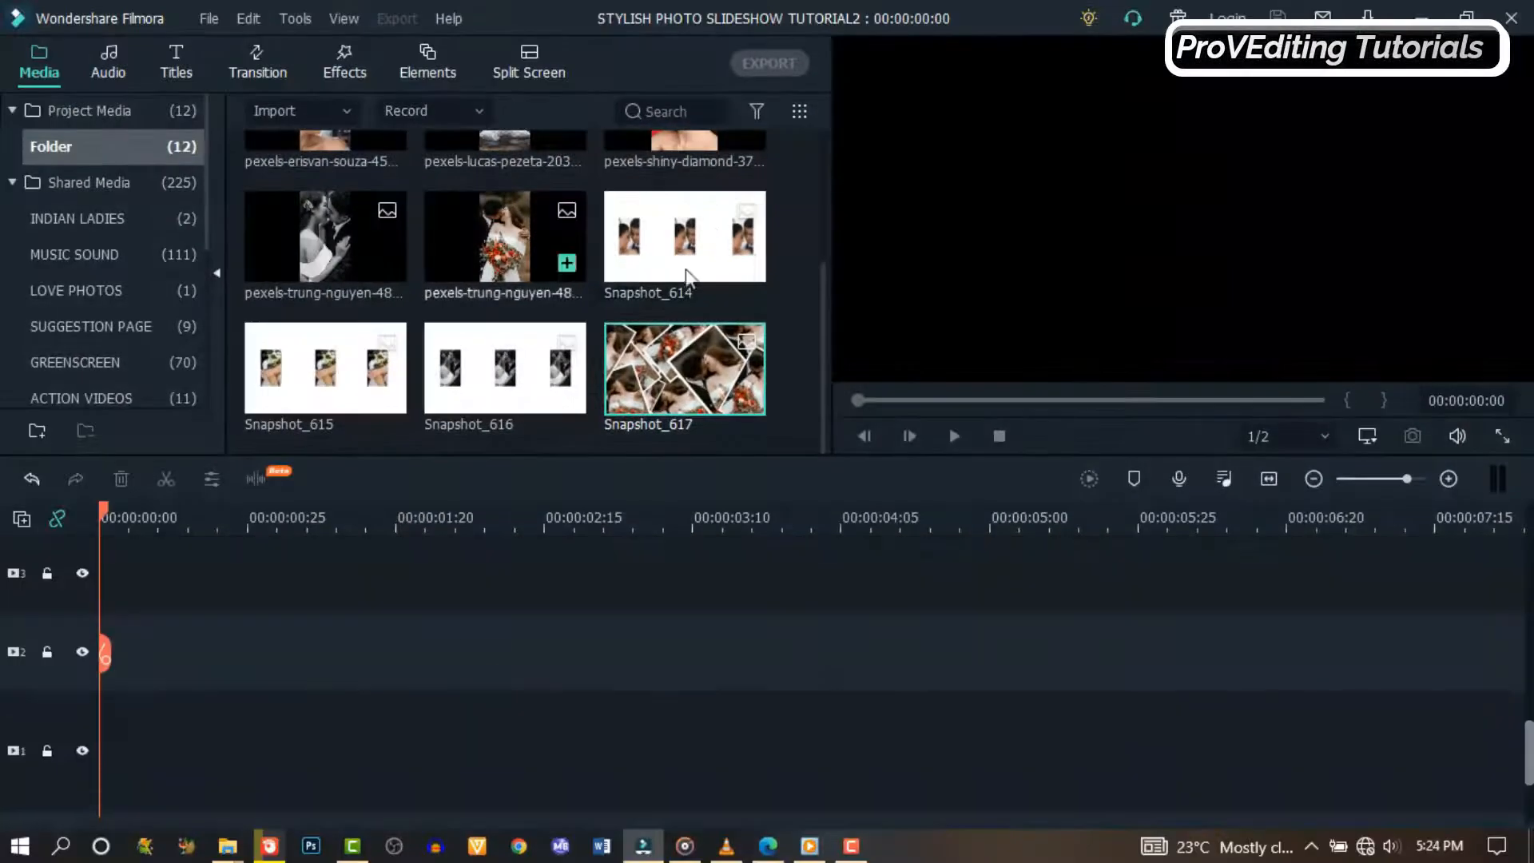
Place Snapshot_614, Snapshot_615, Snapshot_616 and Snapshot_617 end to end on track 2, starting at the beginning of the timeline
left_click_drag(687, 249, 127, 651)
left_click(277, 524)
left_click_drag(749, 523, 541, 578)
left_click_drag(328, 367, 751, 651)
left_click_drag(519, 361, 1222, 651)
left_click_drag(1039, 523, 719, 528)
left_click_drag(685, 368, 1198, 651)
left_click_drag(767, 527, 868, 530)
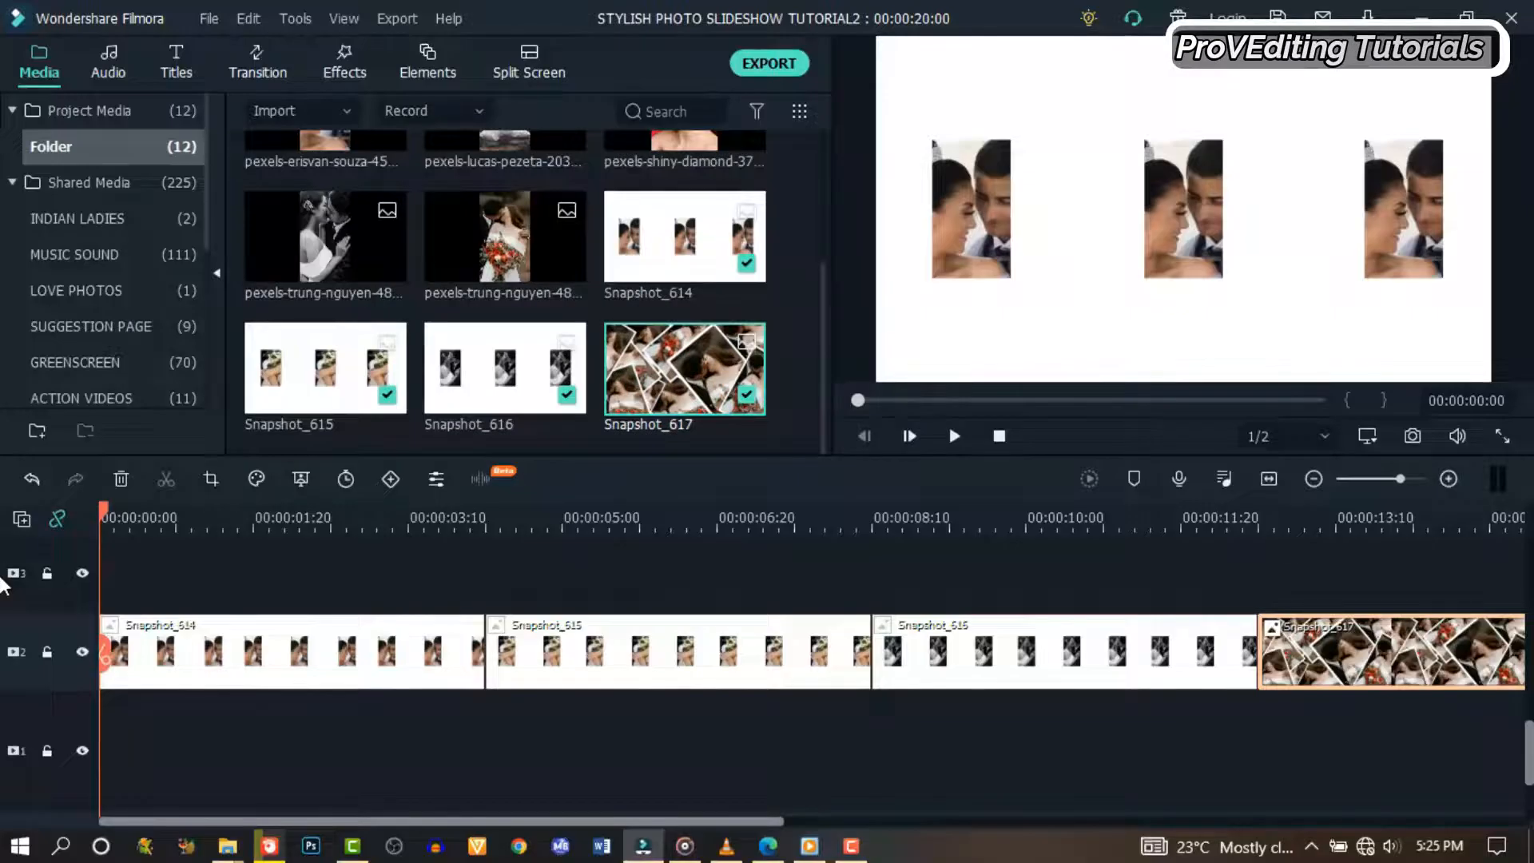
Set a Pan & Zoom end frame of about 1354 x 762 over the two left-hand photos of the Snapshot_614 clip
left_click(266, 651)
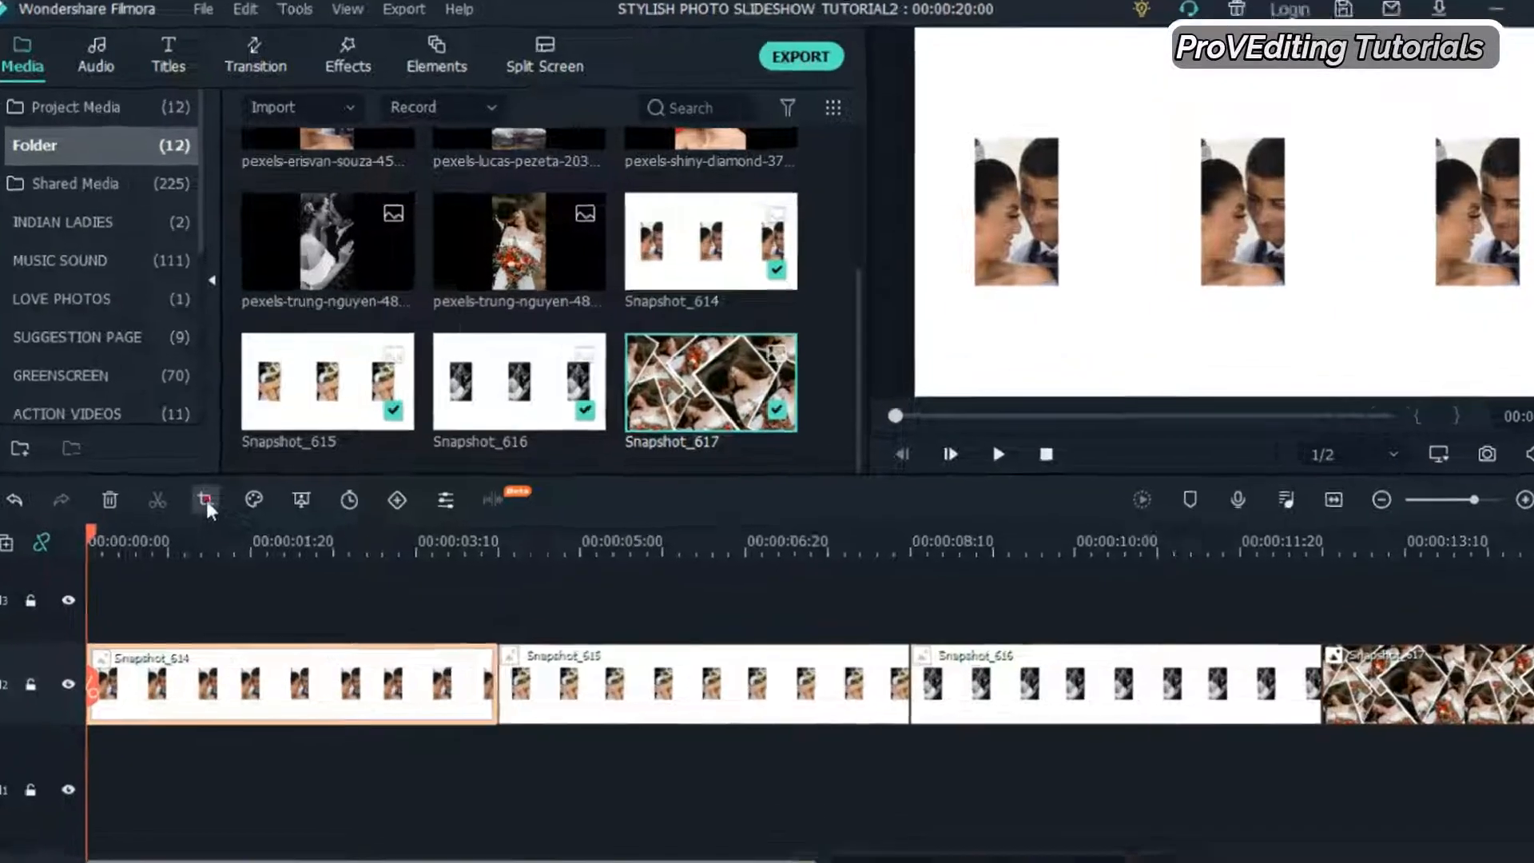
left_click(211, 480)
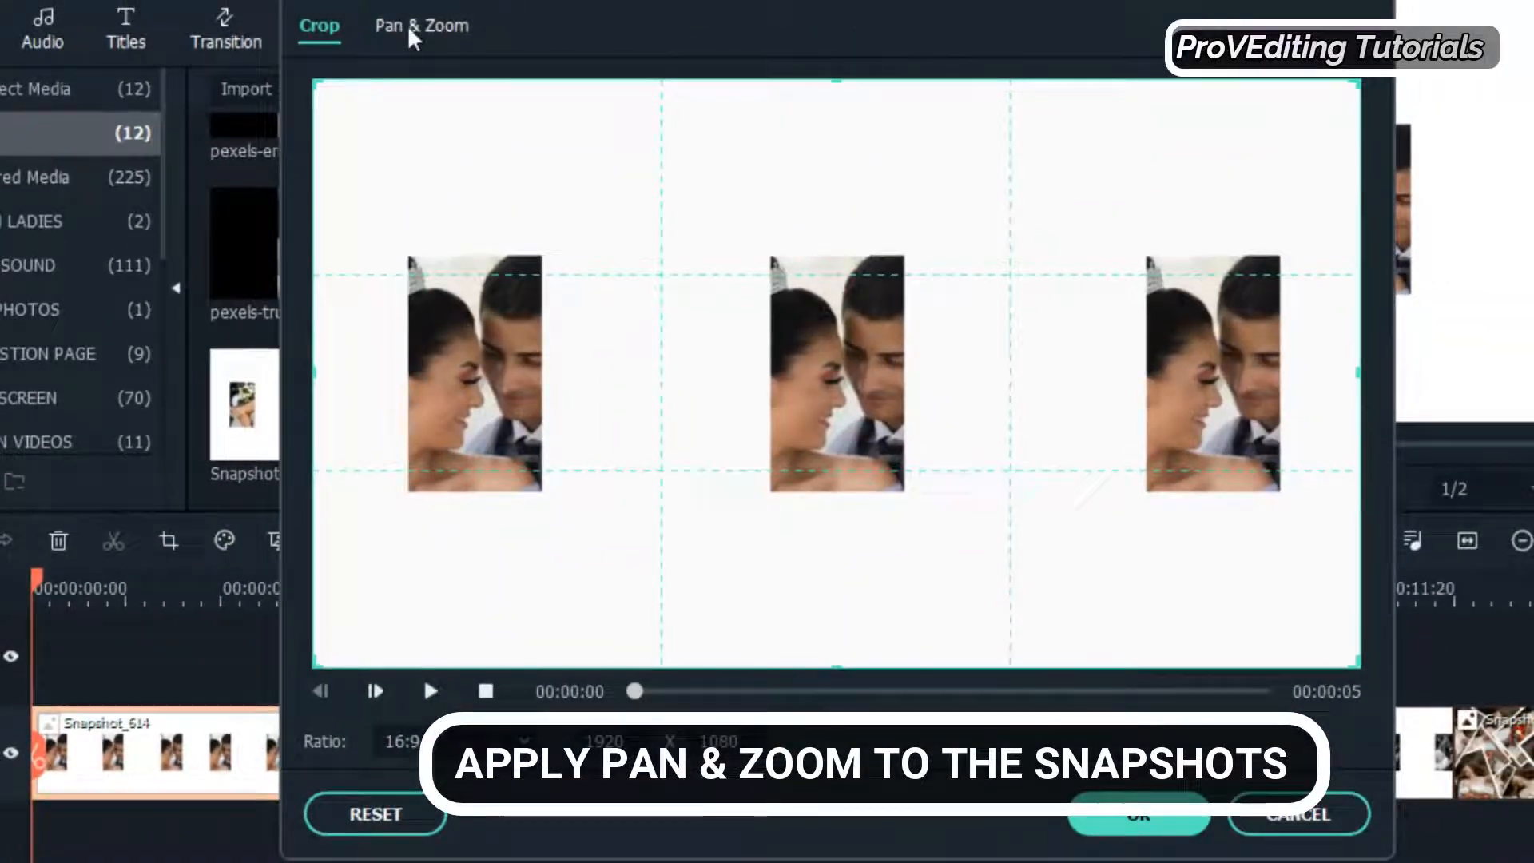
left_click(408, 26)
left_click_drag(970, 439, 789, 424)
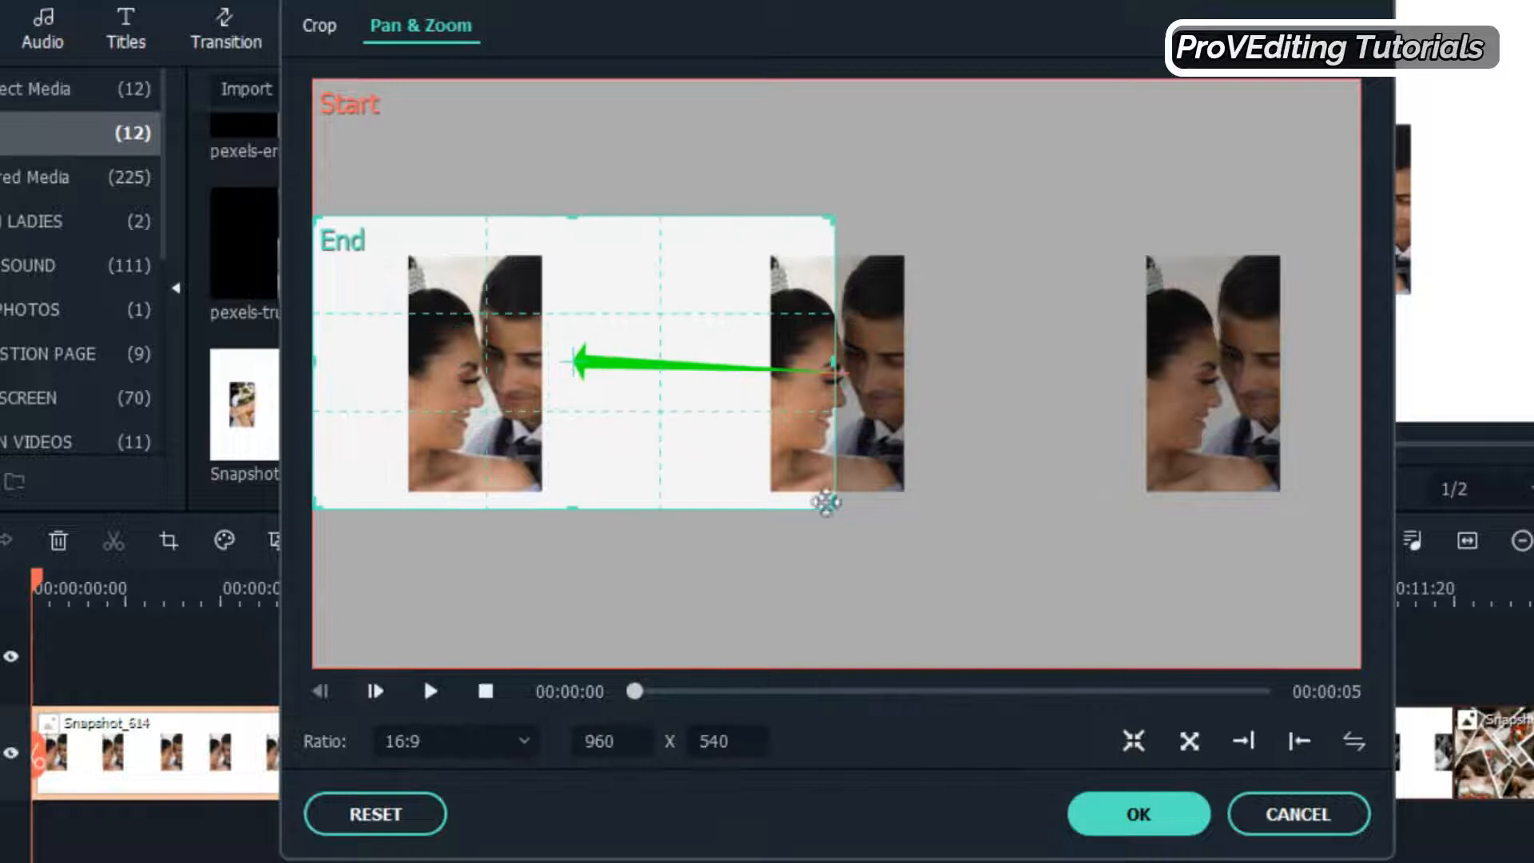
left_click_drag(827, 501, 1048, 630)
left_click_drag(921, 584, 918, 551)
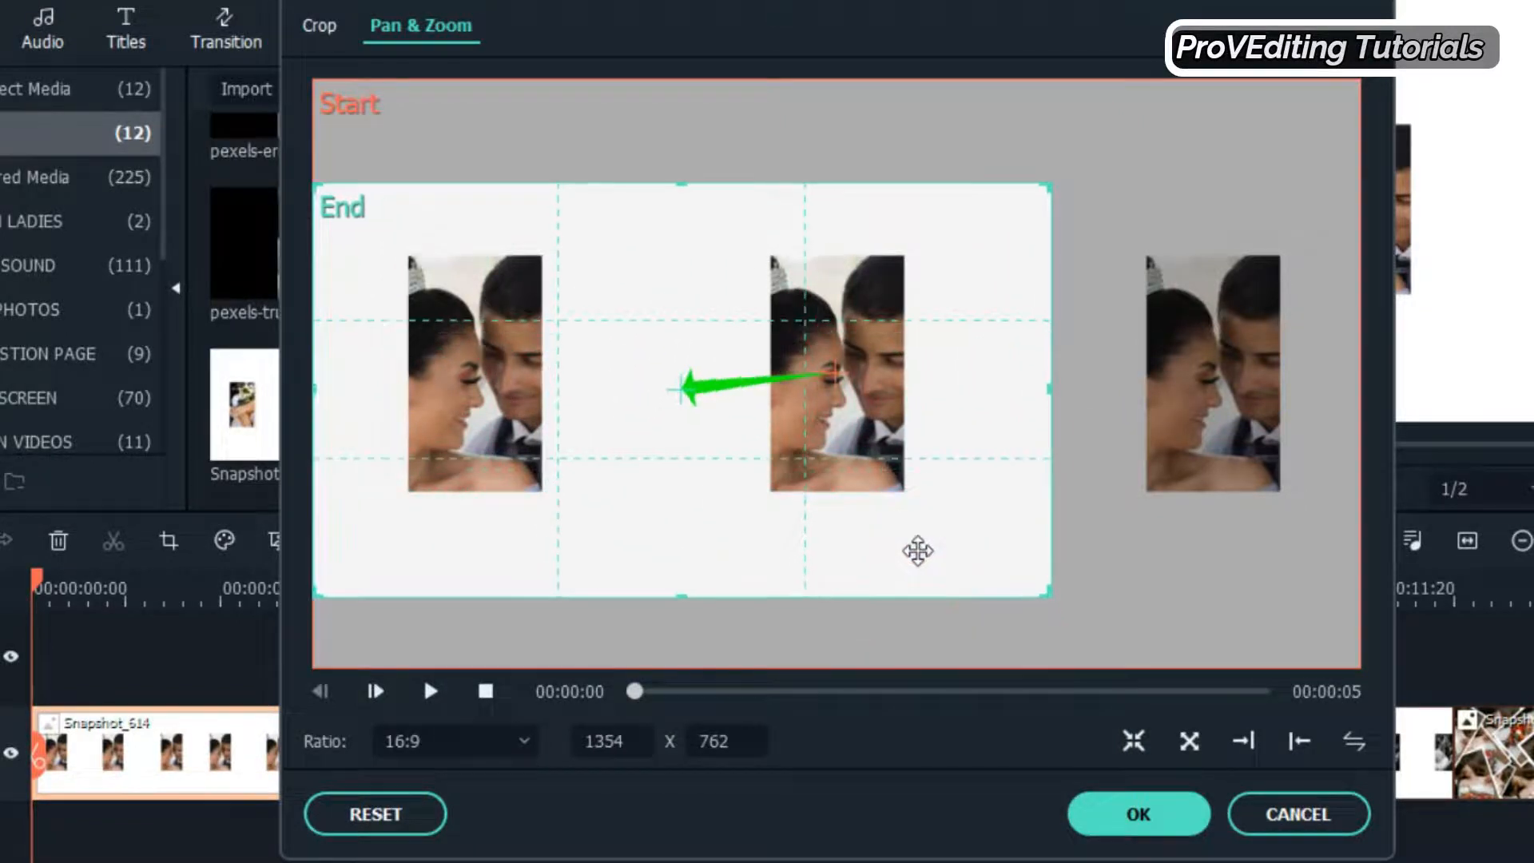
Position the start frame over the right-hand photos of Snapshot_614, widen both frames slightly and apply the Pan & Zoom
left_click(1100, 567)
left_click_drag(316, 666, 445, 565)
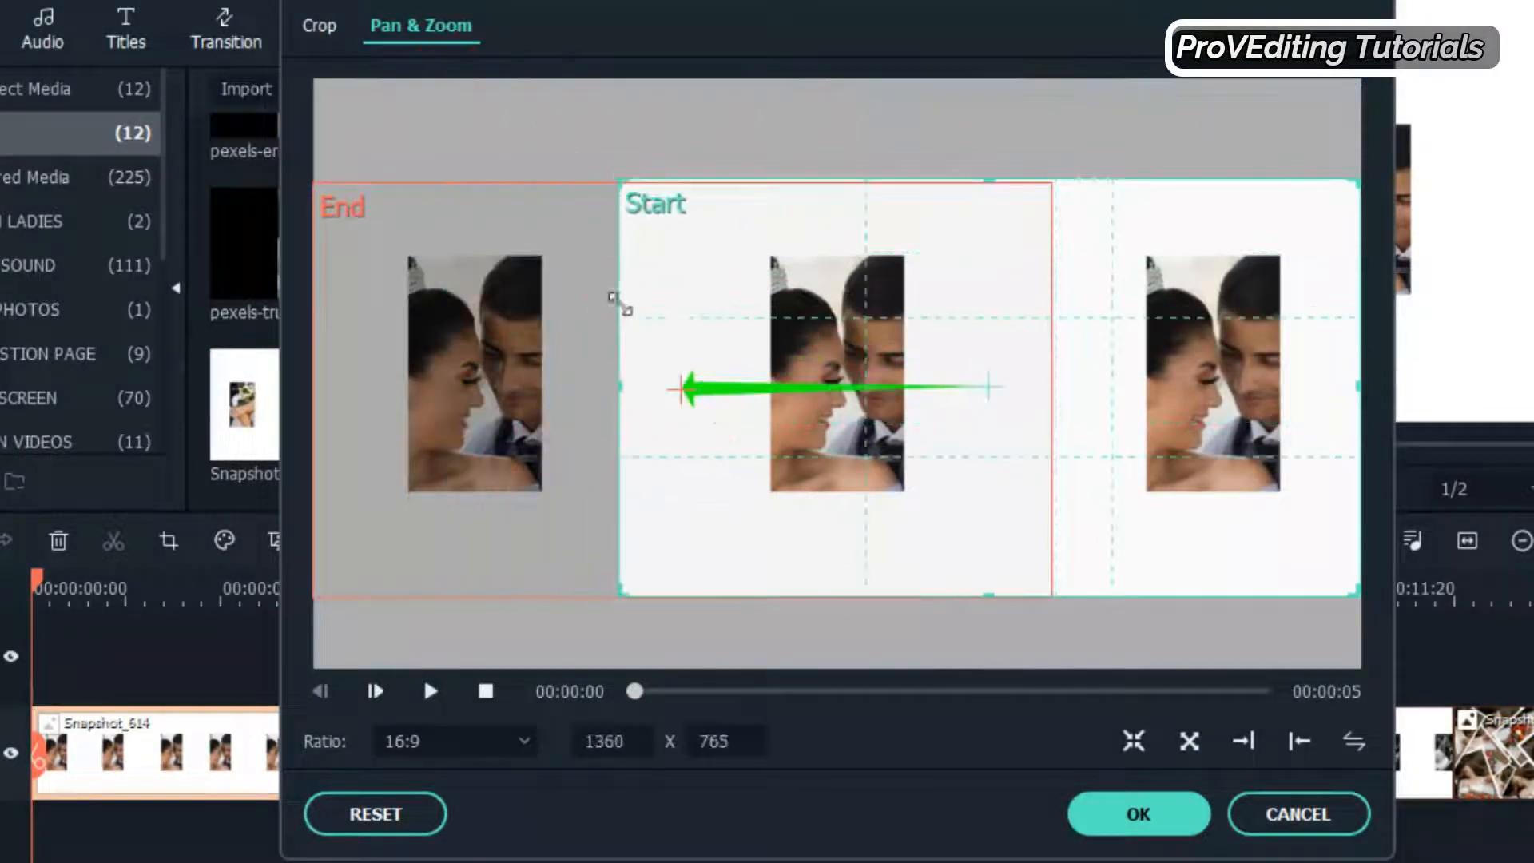
left_click_drag(616, 302, 527, 301)
left_click(1279, 394)
left_click_drag(1279, 395, 1346, 395)
left_click_drag(1051, 431, 1118, 432)
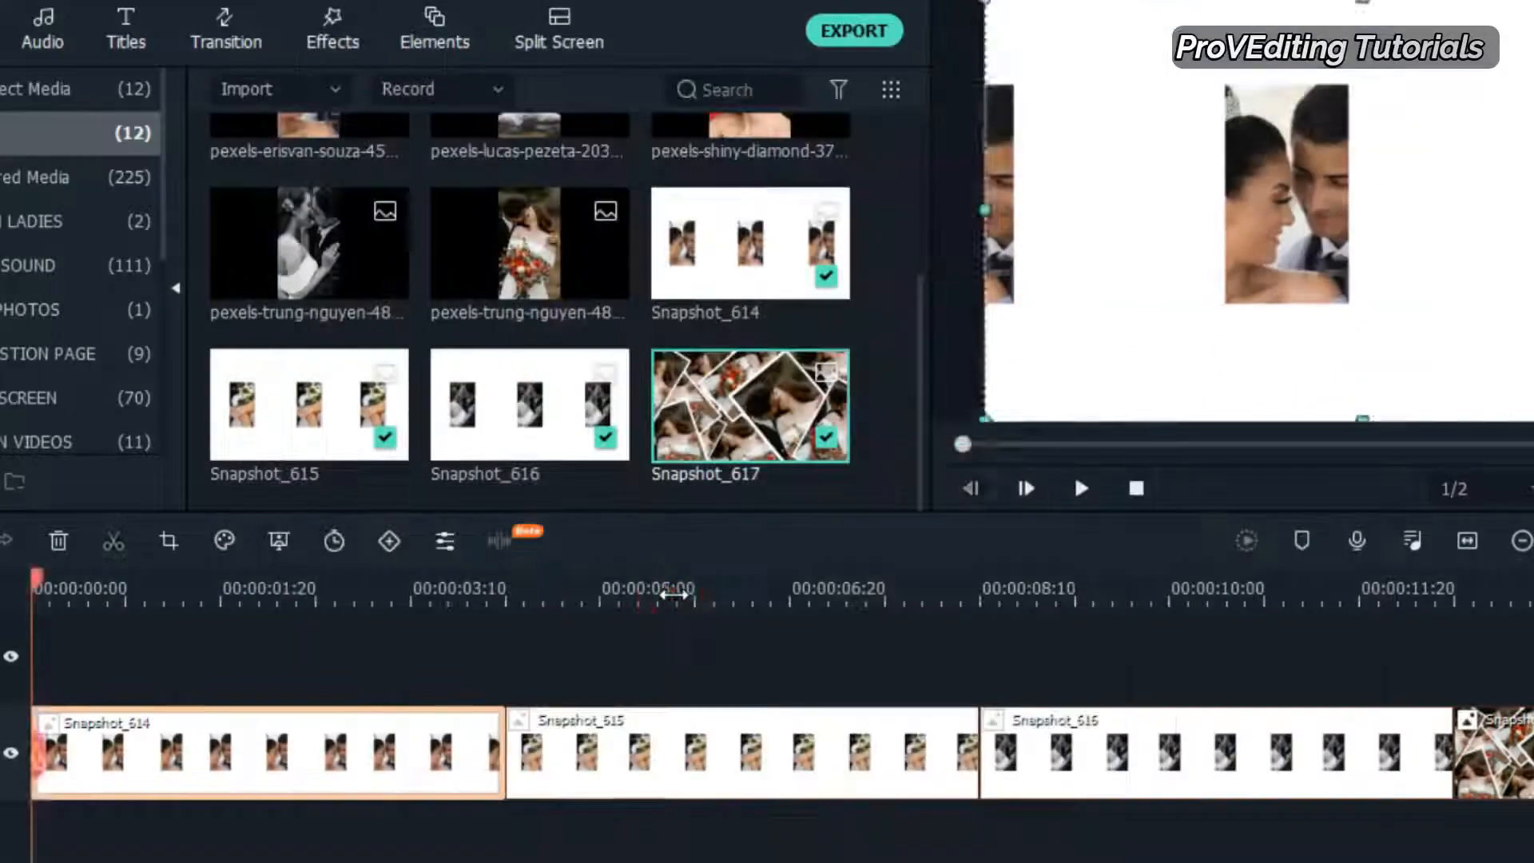
Set up Pan & Zoom on the Snapshot_615 clip with an enlarged end frame over its two right-hand photos
left_click(674, 594)
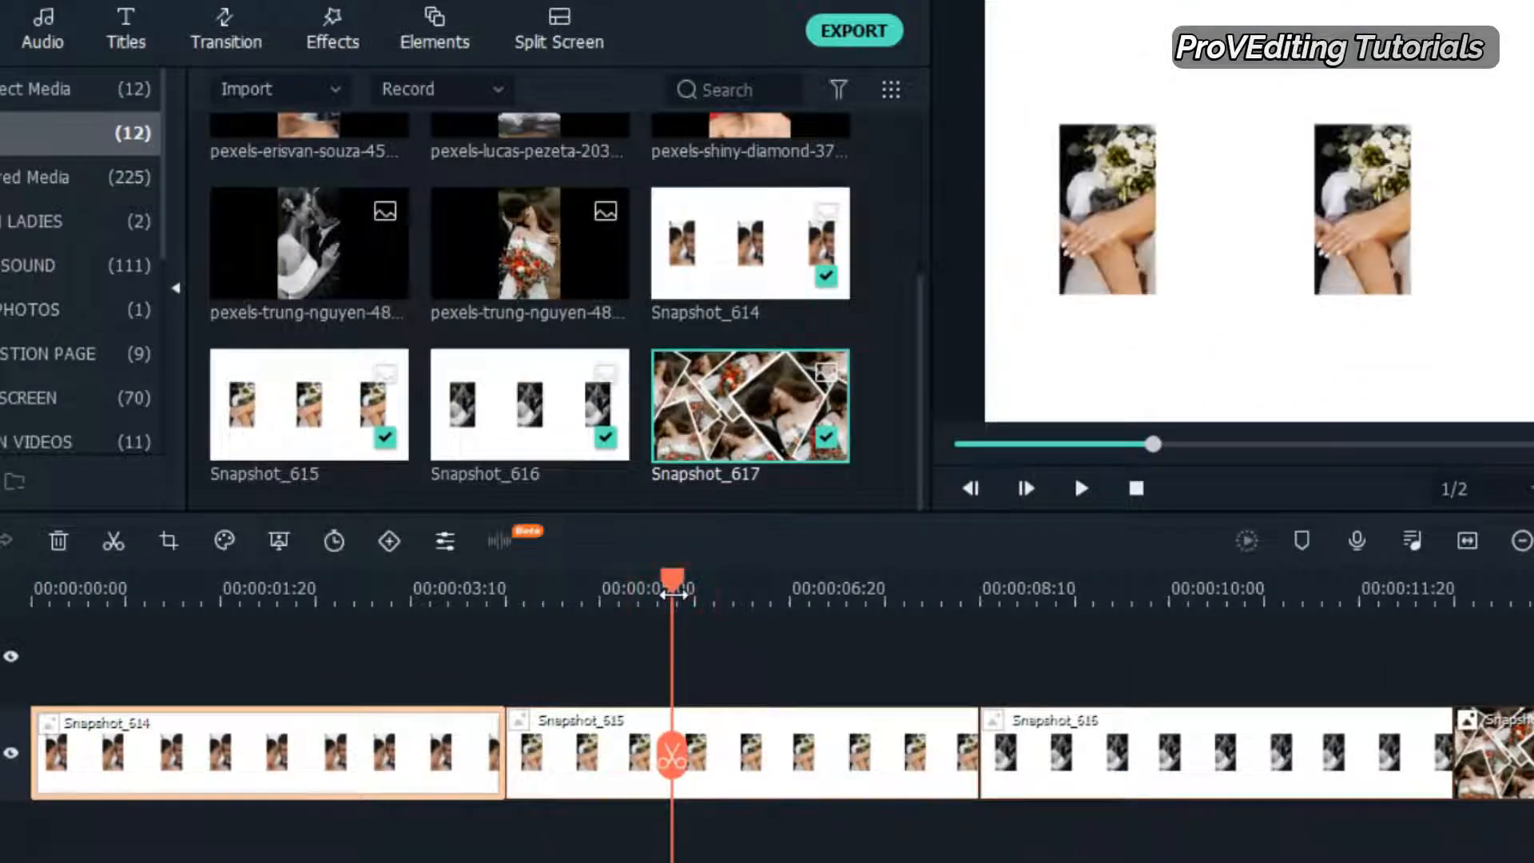
left_click(739, 755)
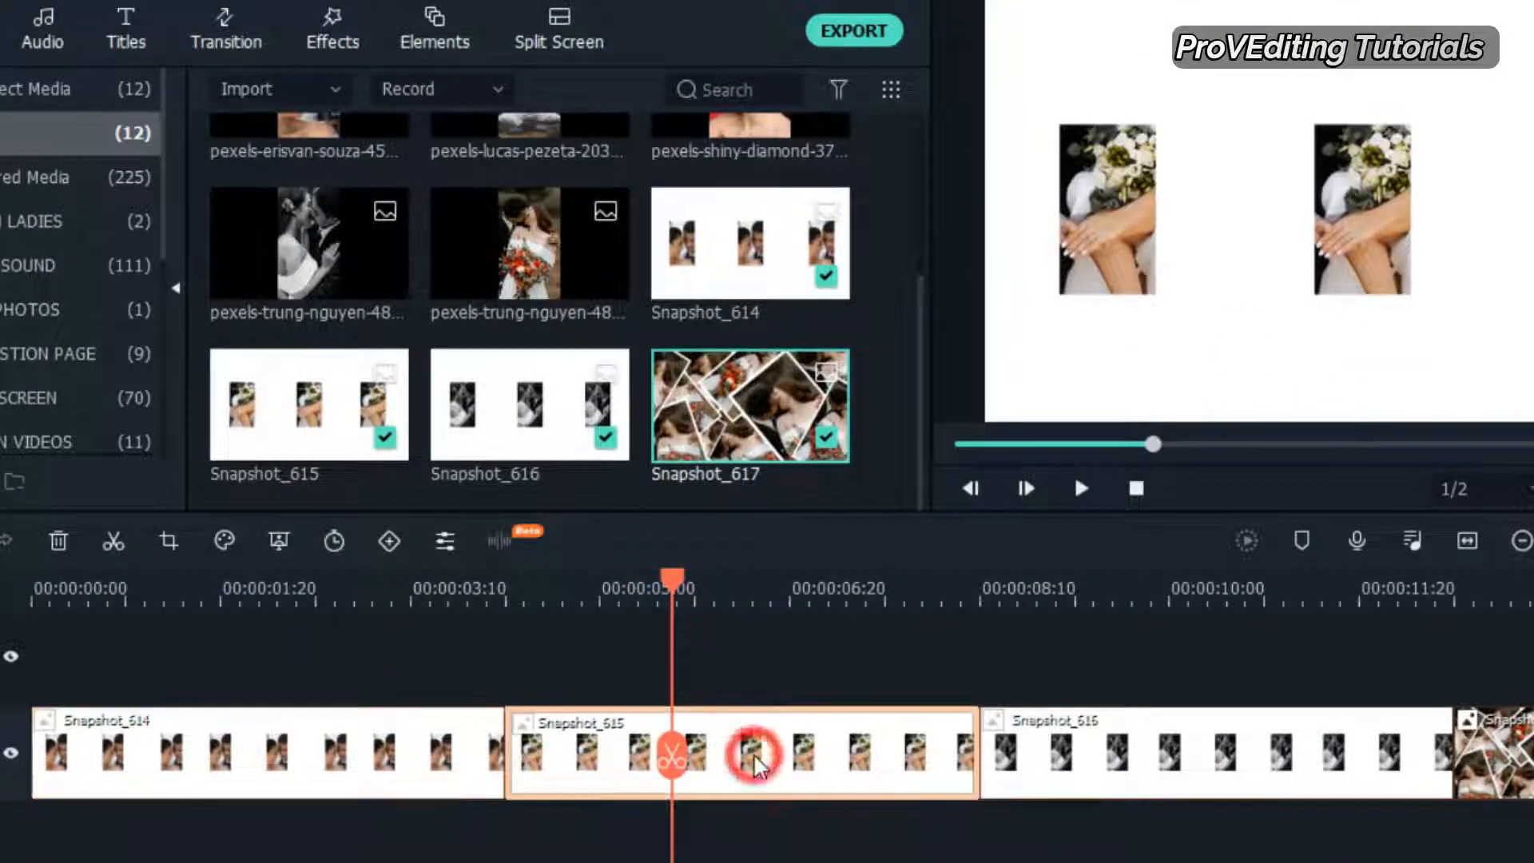
left_click(168, 540)
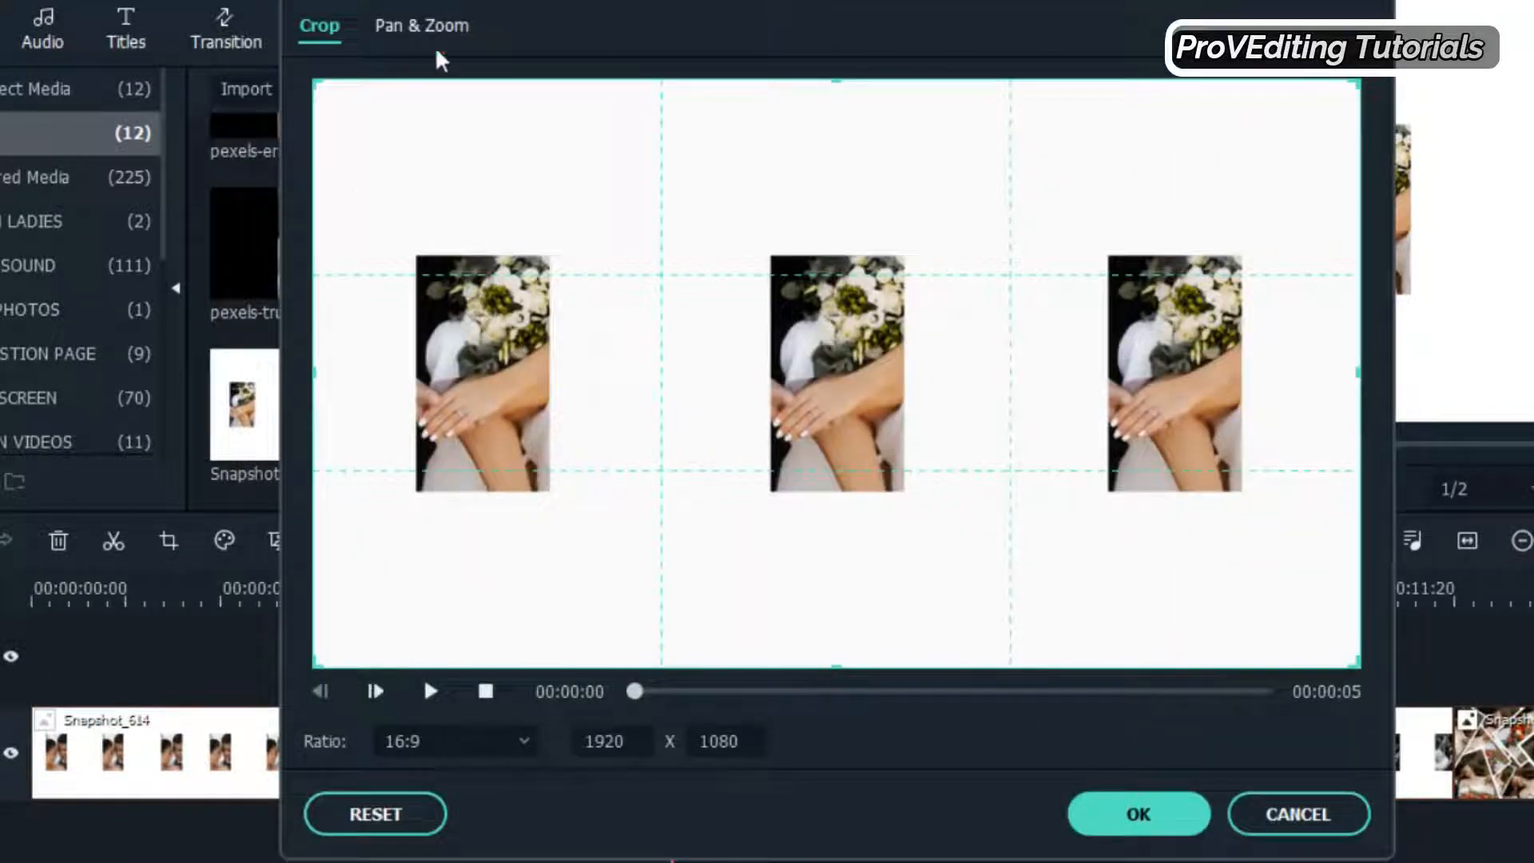
left_click(442, 27)
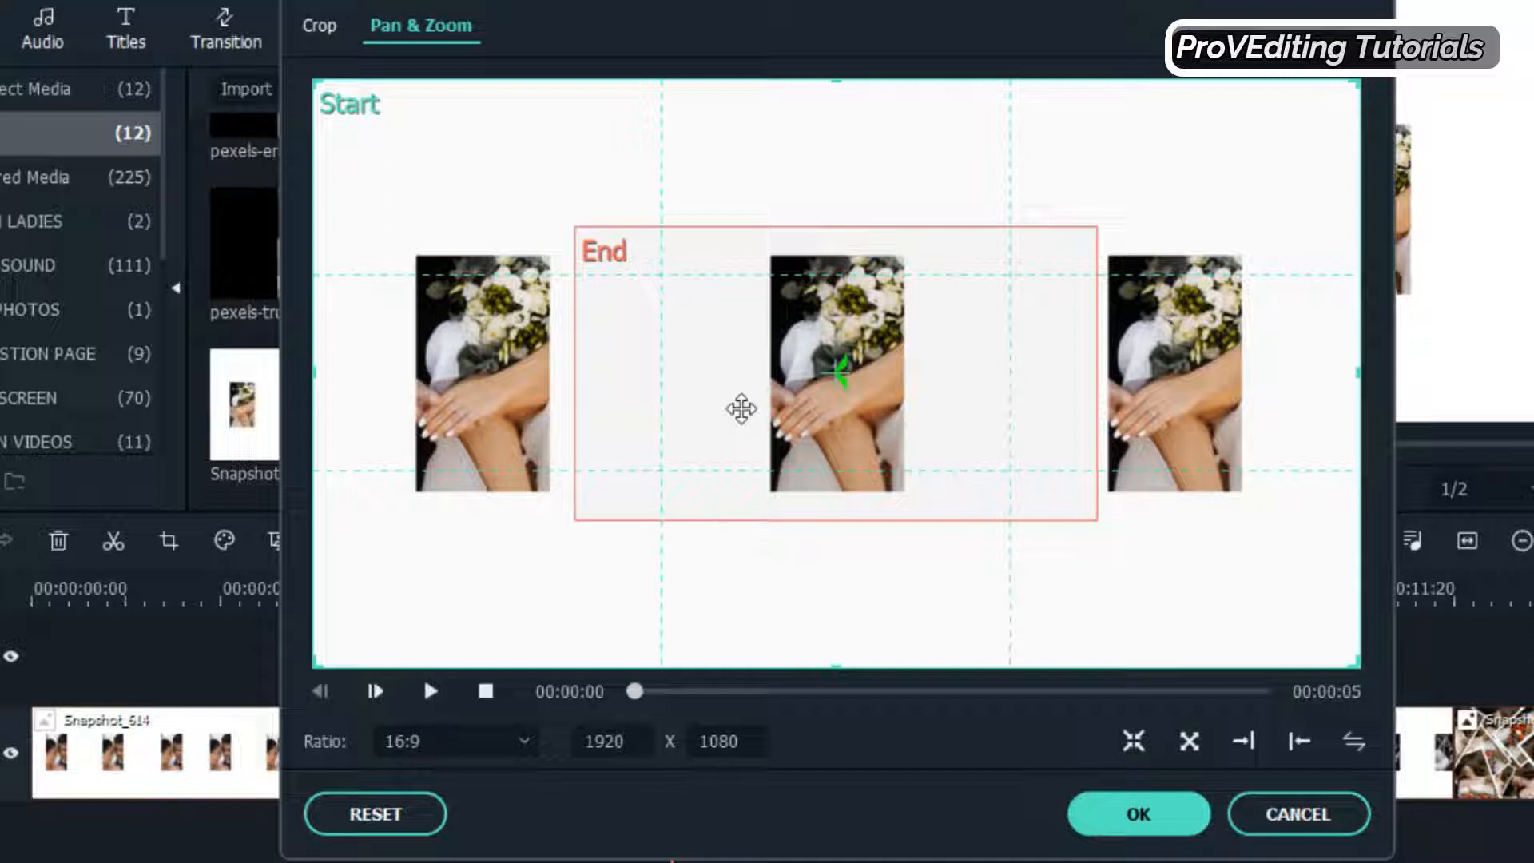
left_click(683, 401)
left_click_drag(743, 403, 998, 404)
left_click_drag(838, 520, 581, 628)
left_click_drag(876, 607, 832, 548)
Shrink the start frame to about 1433 x 806 over the two left-hand photos of Snapshot_615 and preview the motion
left_click(431, 176)
left_click_drag(1358, 80, 1194, 171)
left_click_drag(1194, 666, 1091, 609)
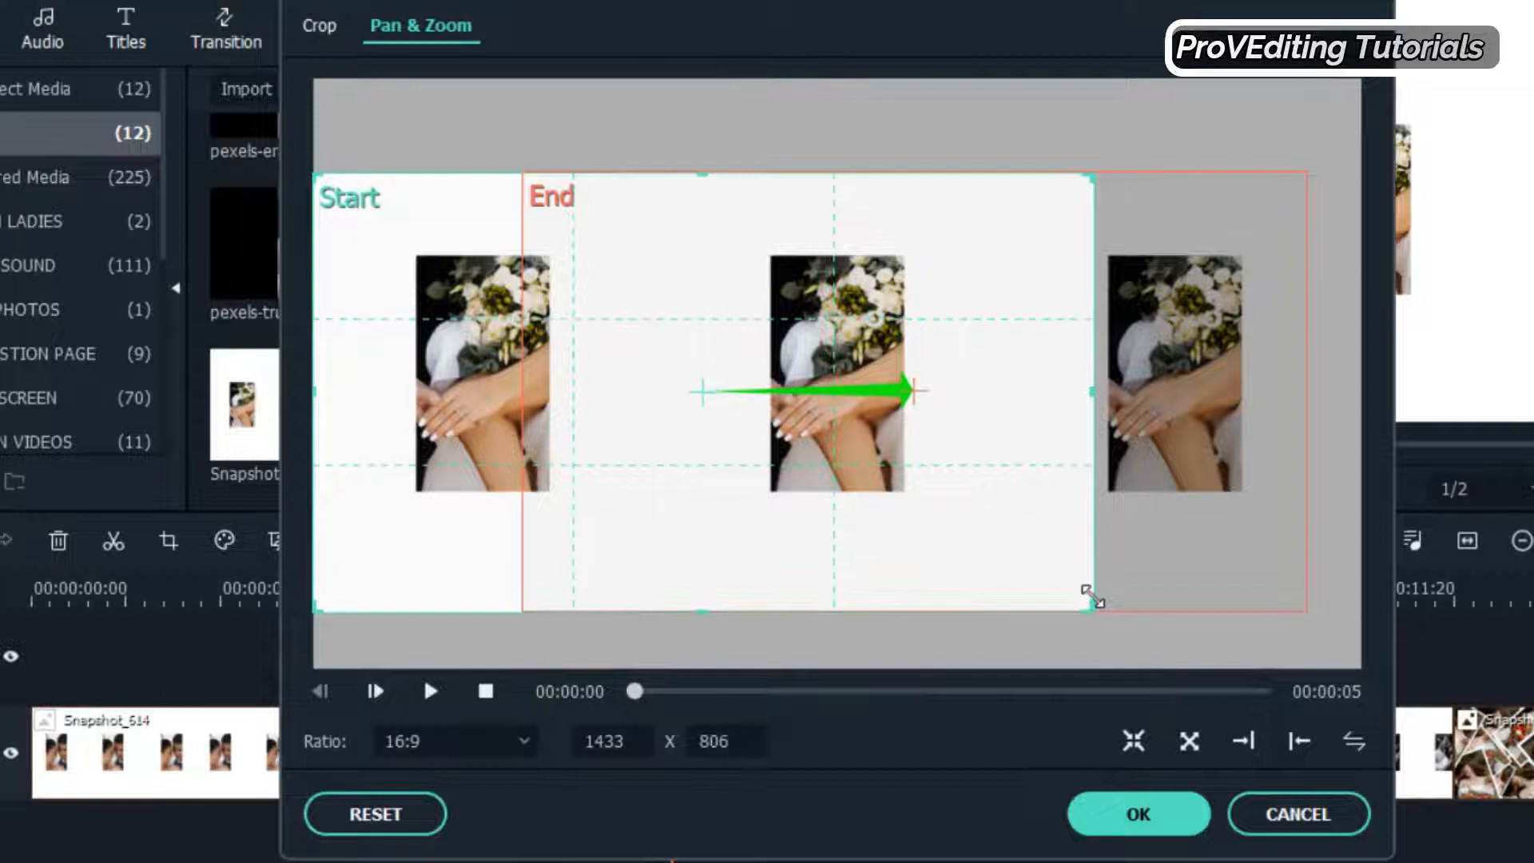
left_click(430, 691)
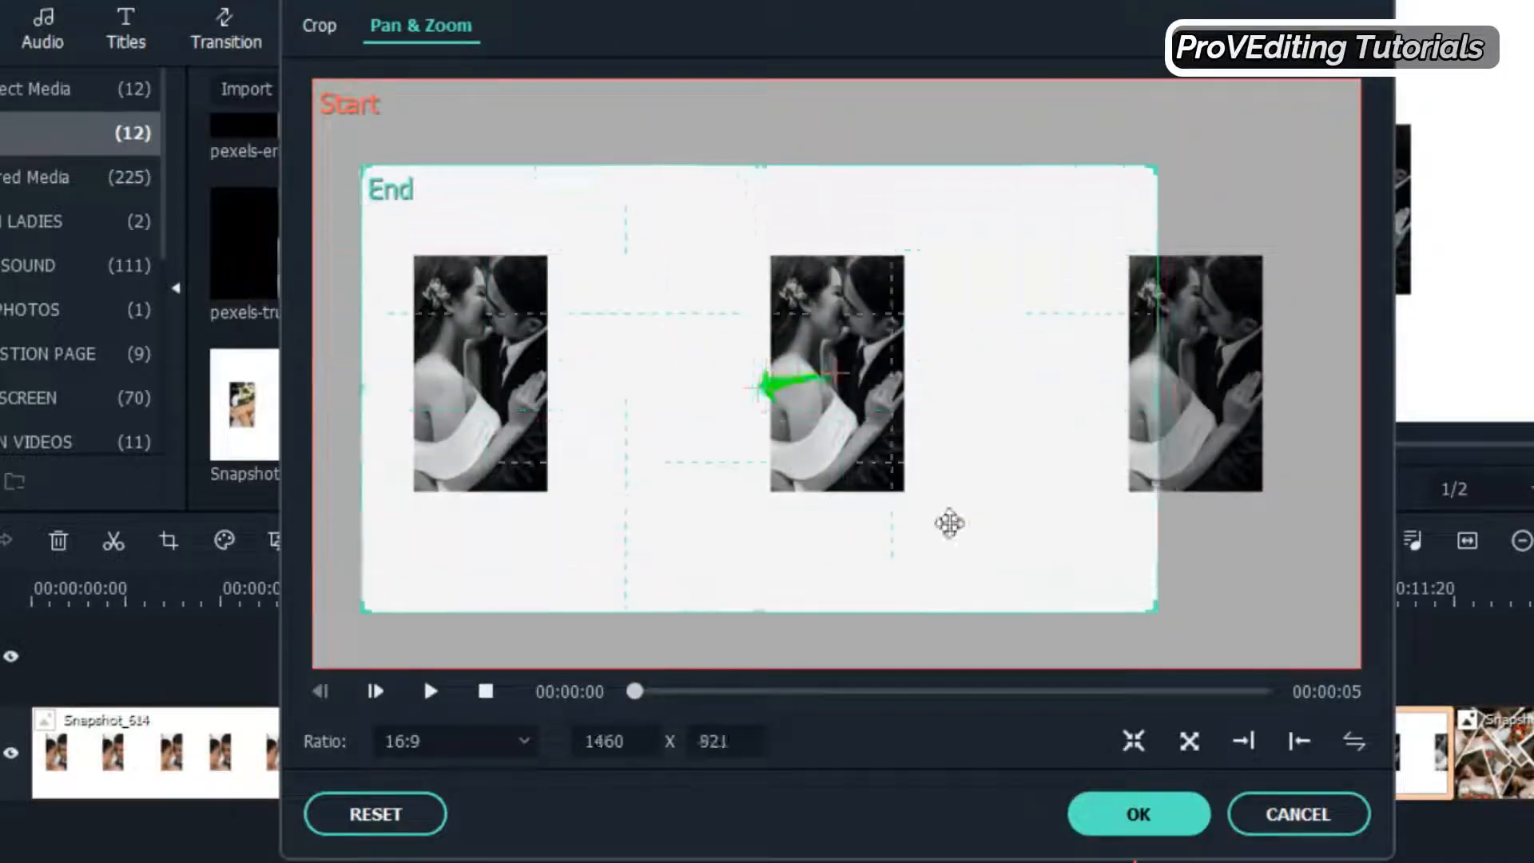
Preview and apply the Pan & Zoom on the Snapshot_616 clip
left_click(425, 692)
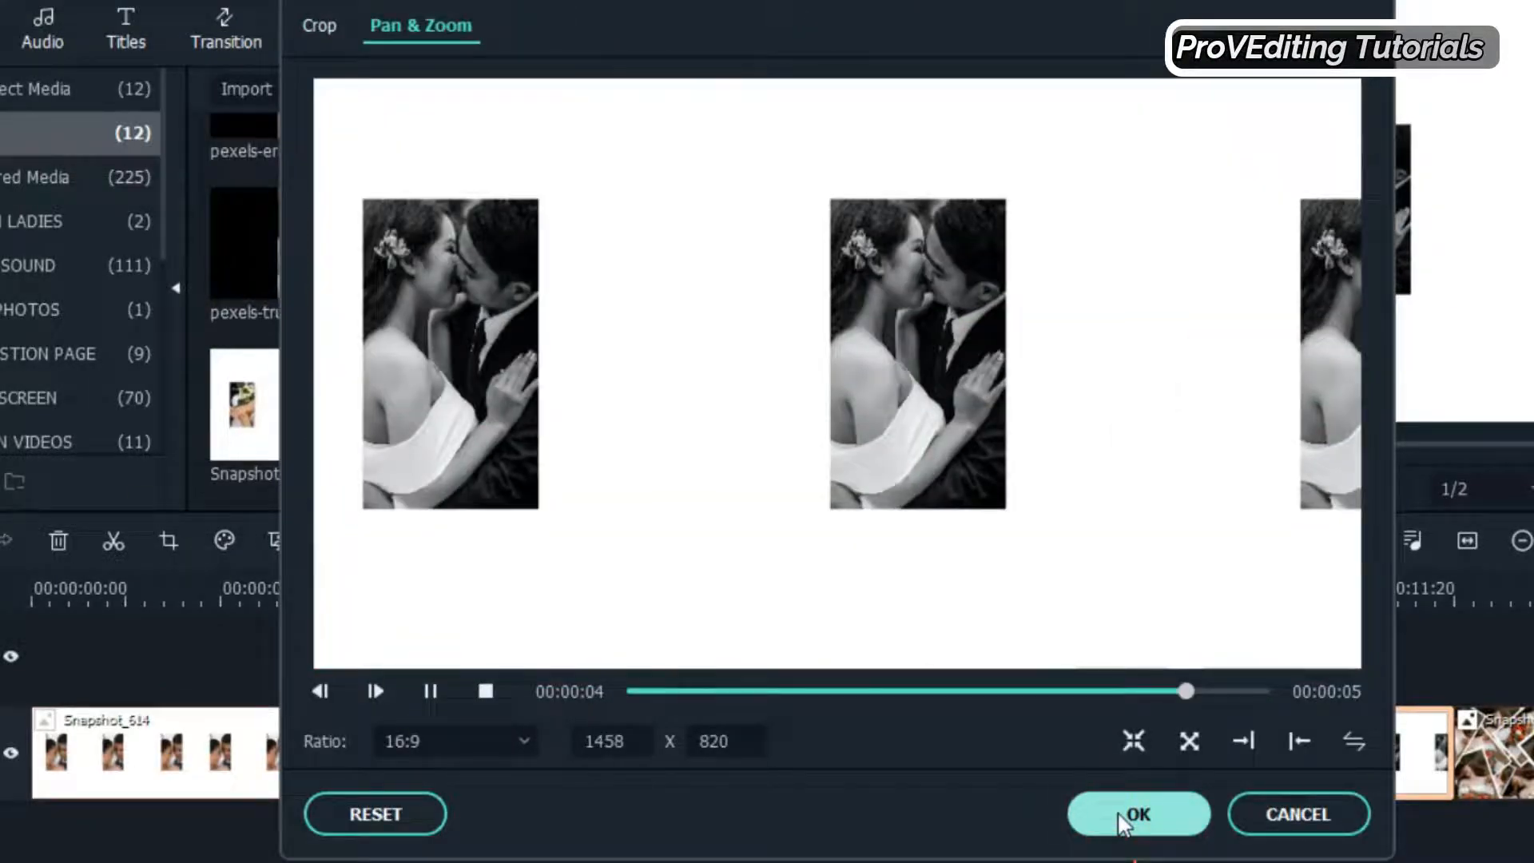
left_click(1121, 817)
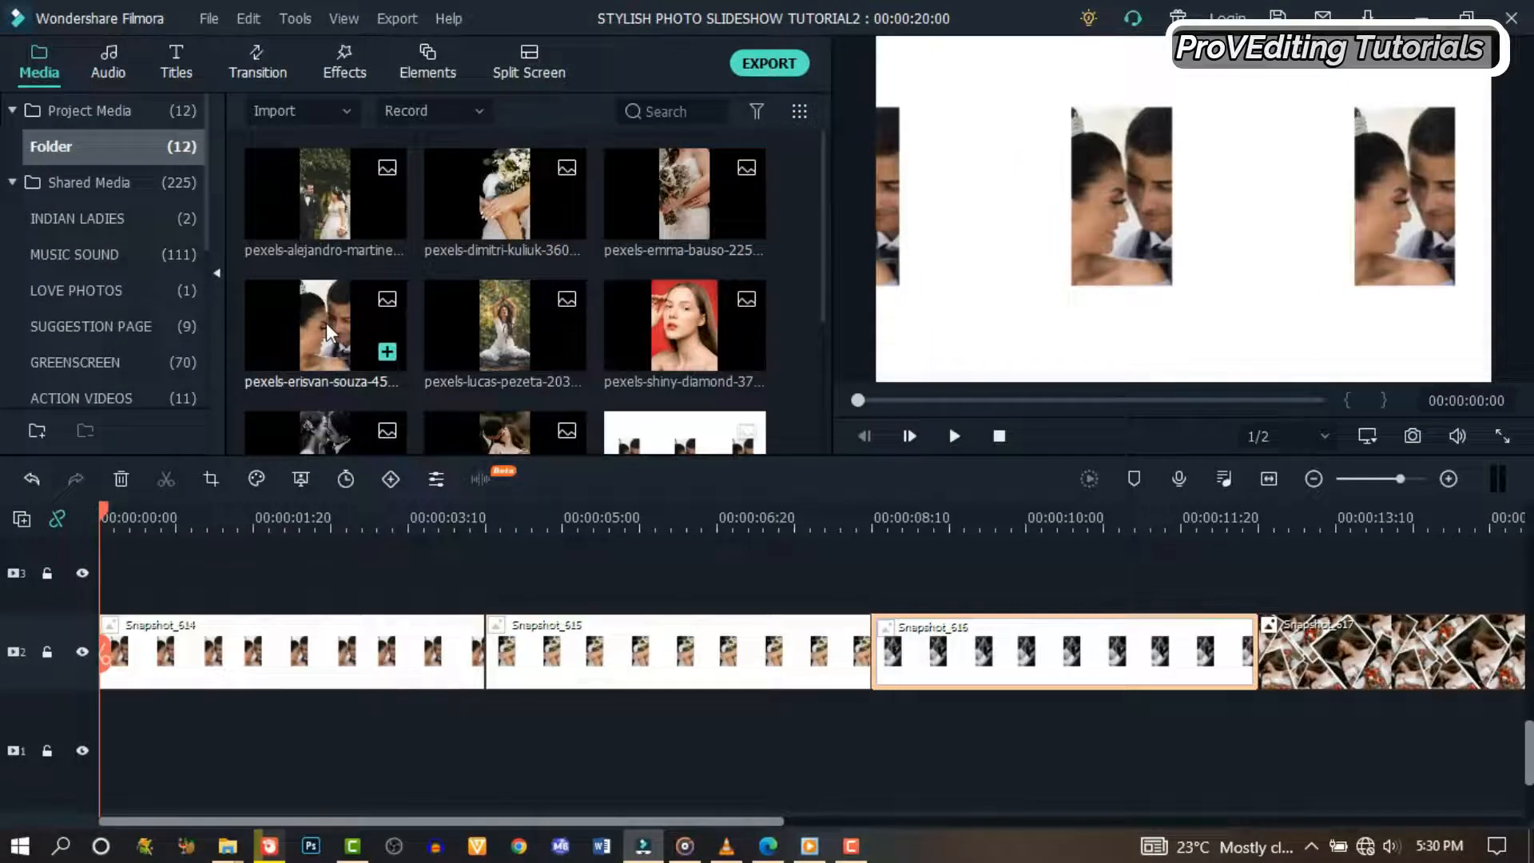
Place the four matching single photos end to end on track 3 above Snapshot_614, Snapshot_615, Snapshot_616 and Snapshot_617
left_click_drag(328, 332, 94, 609)
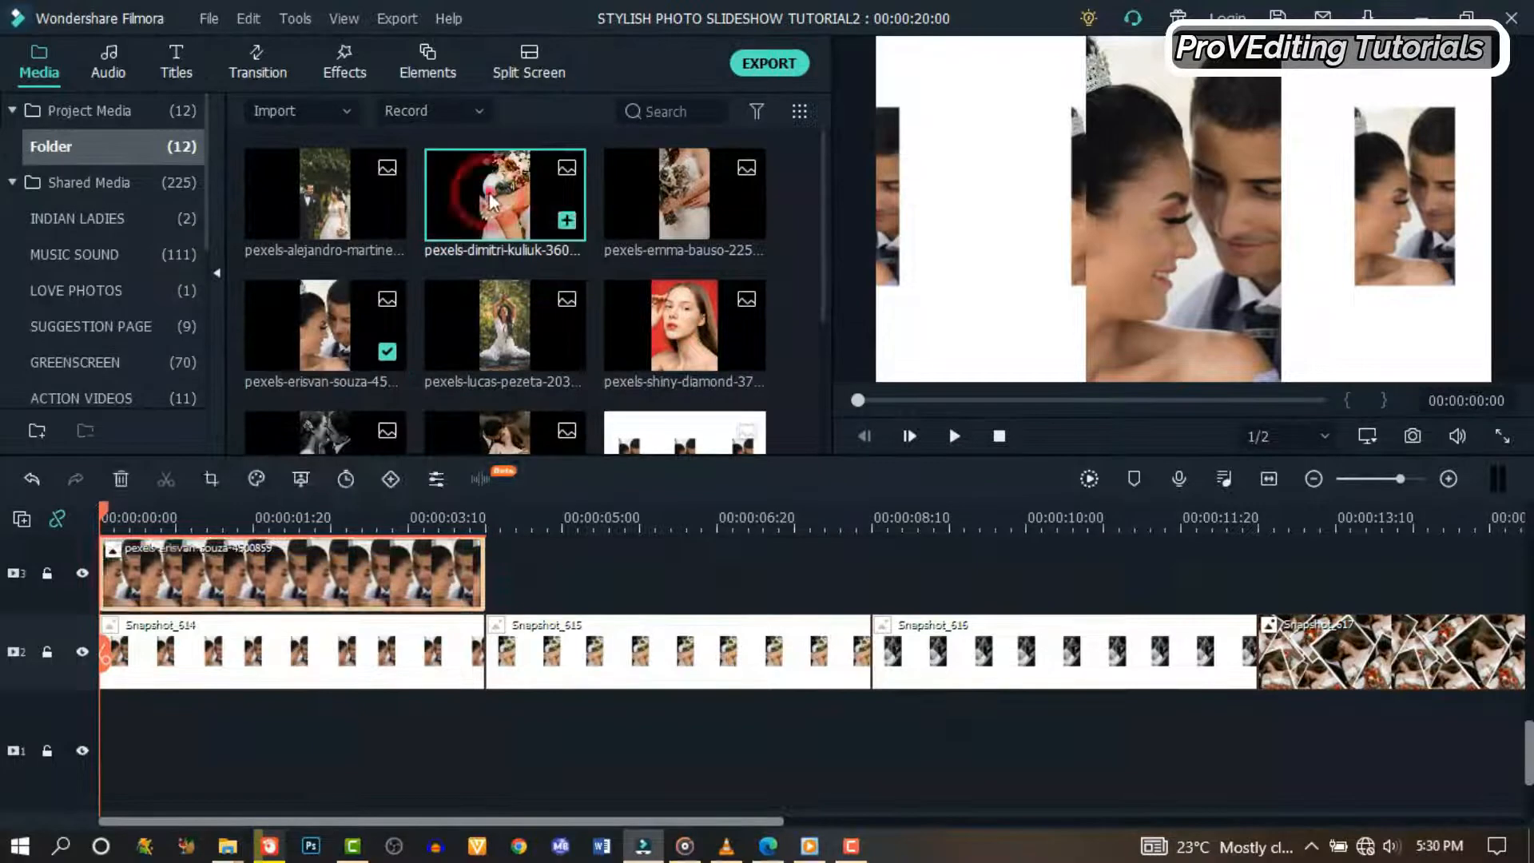
left_click_drag(504, 191, 520, 573)
scroll(504, 320, "down", 2)
left_click_drag(326, 323, 931, 615)
left_click_drag(504, 337, 1277, 590)
scroll(805, 625, "up", 2)
scroll(804, 625, "down", 1)
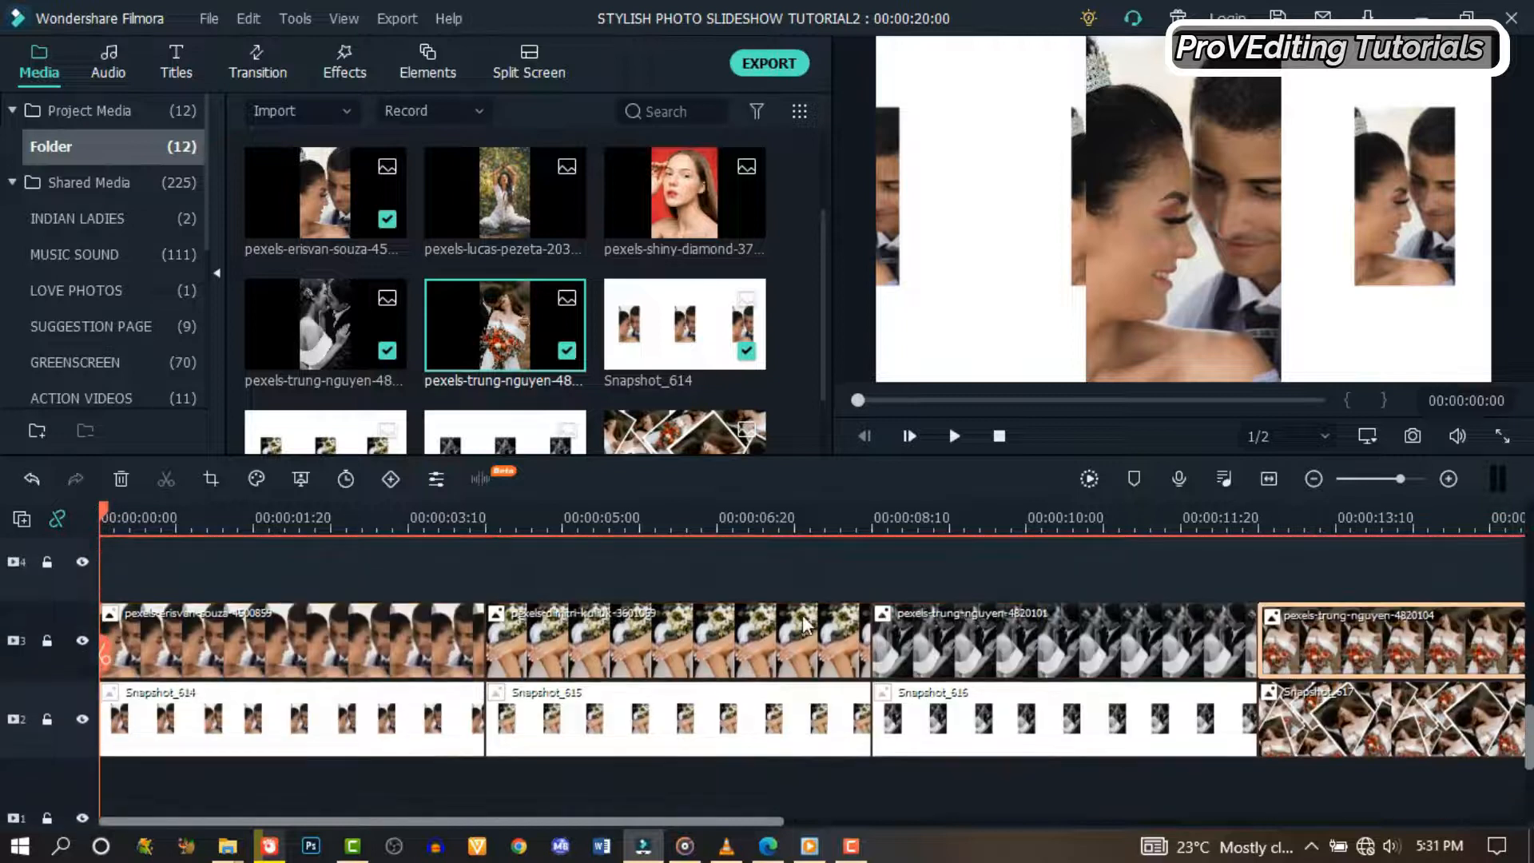
Set the scale of the first photo clip on track 3 to 80% and apply it
double_click(314, 637)
left_click(769, 438)
left_click(653, 261)
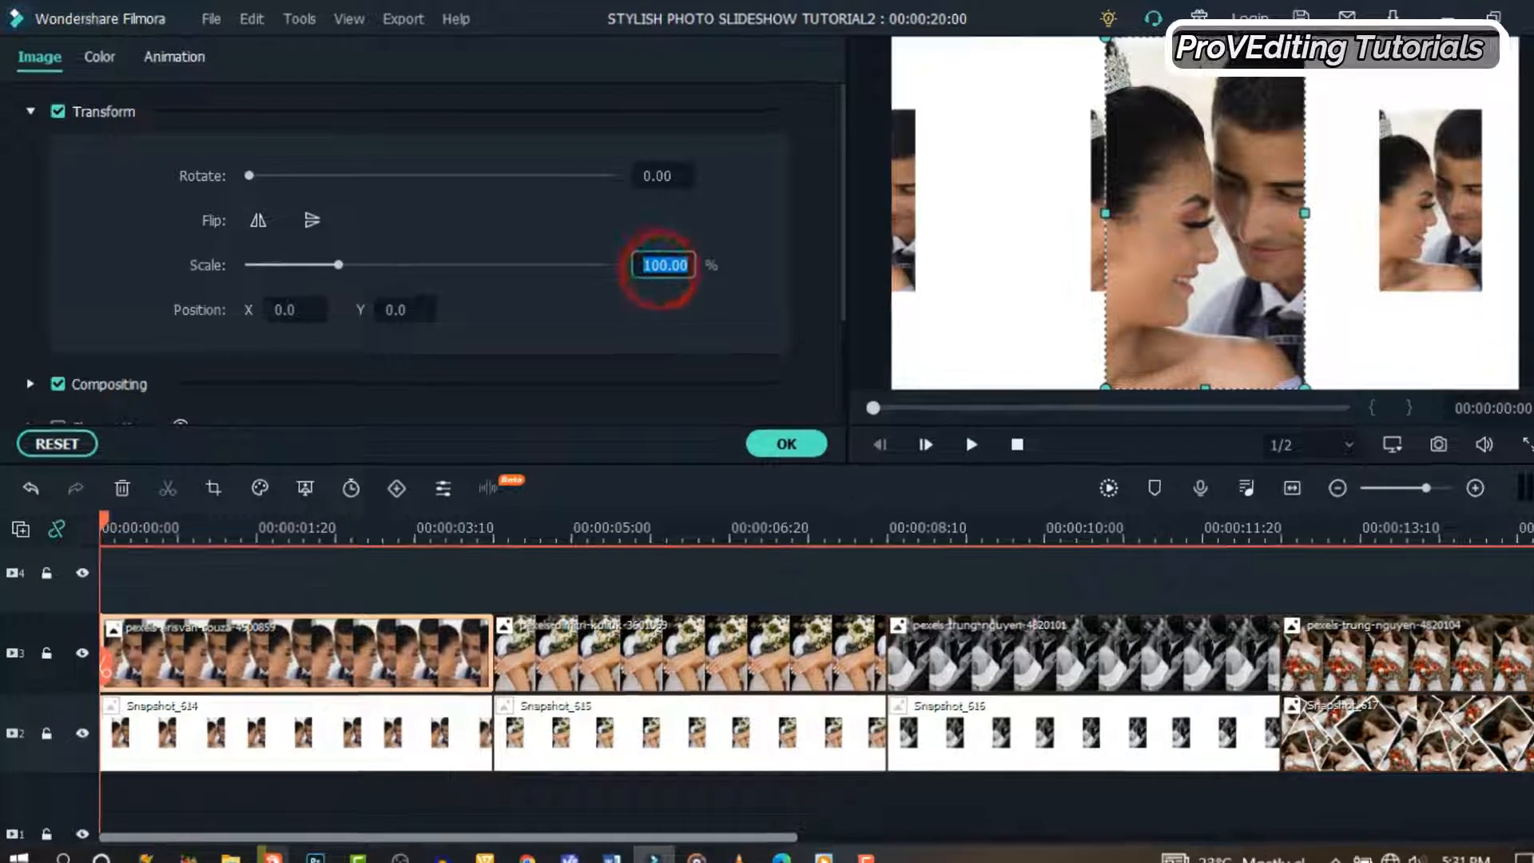
type("8")
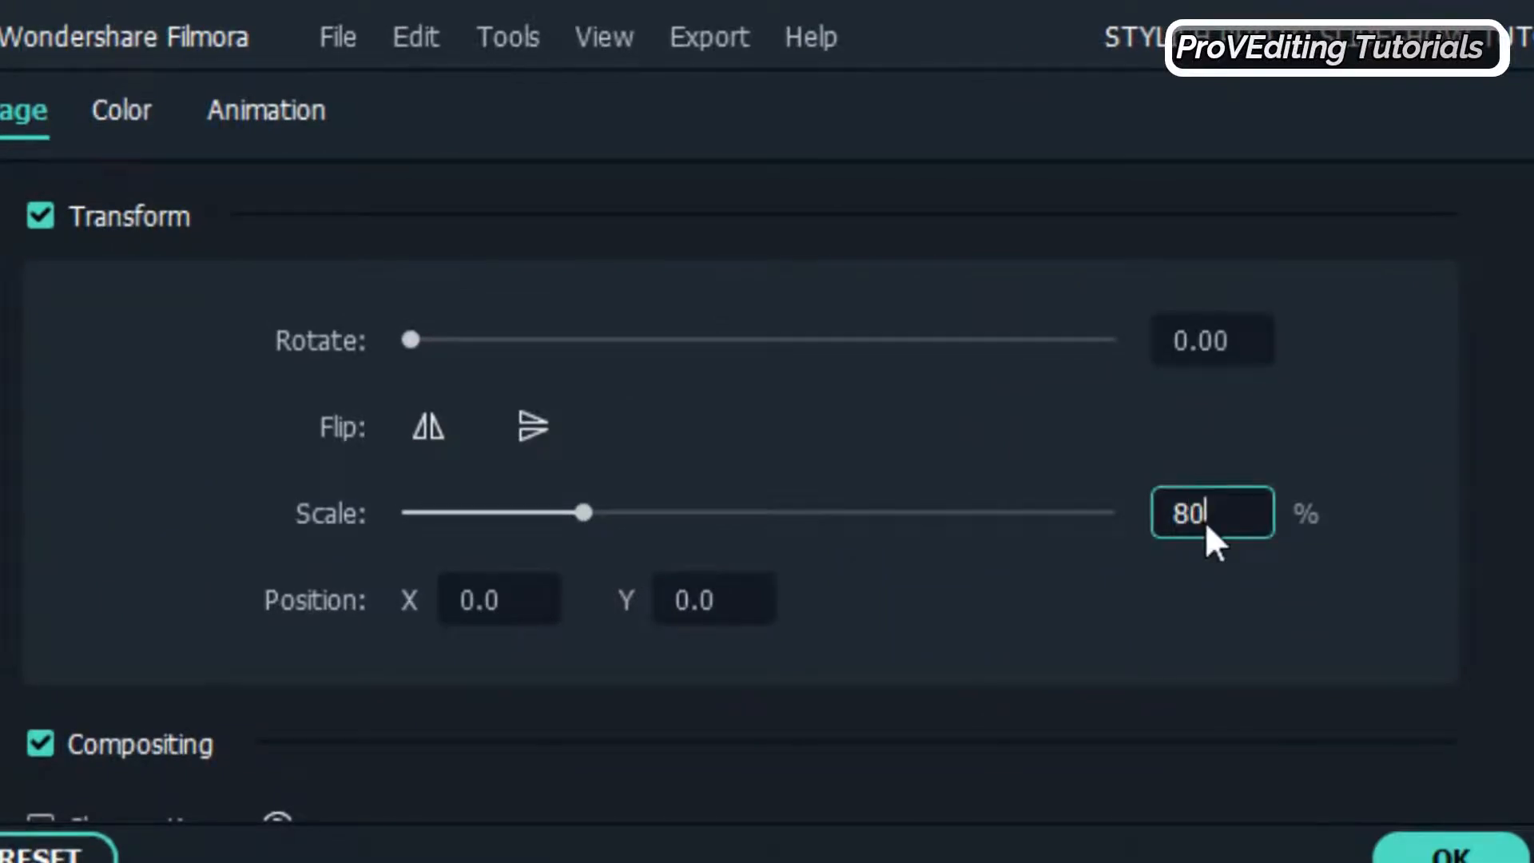
type("0")
key("Return")
left_click(1448, 853)
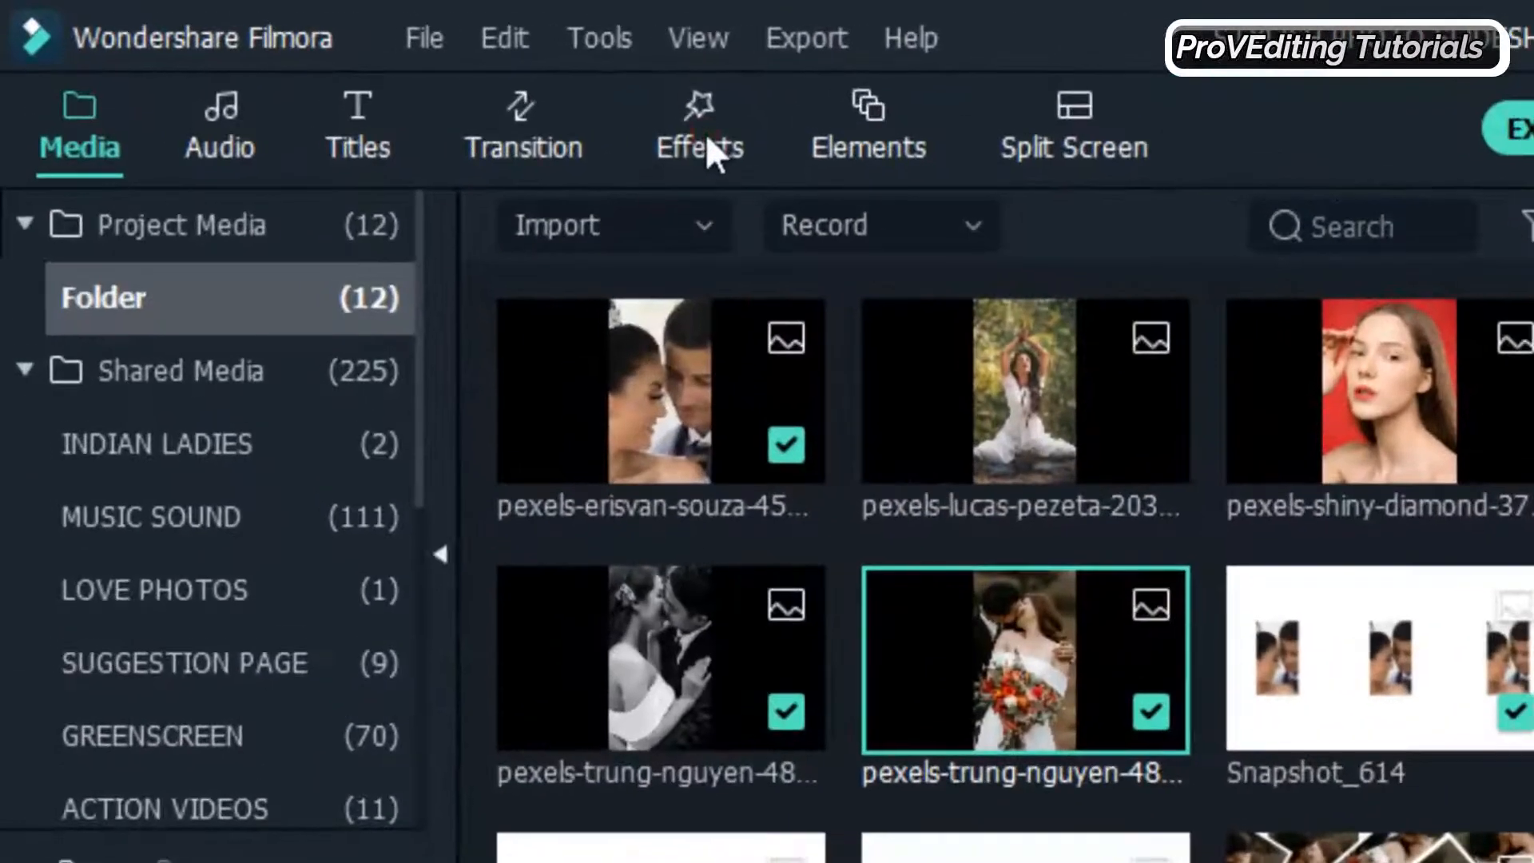
Apply the Border effect to the first photo clip on track 3 and make its start and end colors light grey
left_click(706, 132)
left_click_drag(344, 339, 294, 673)
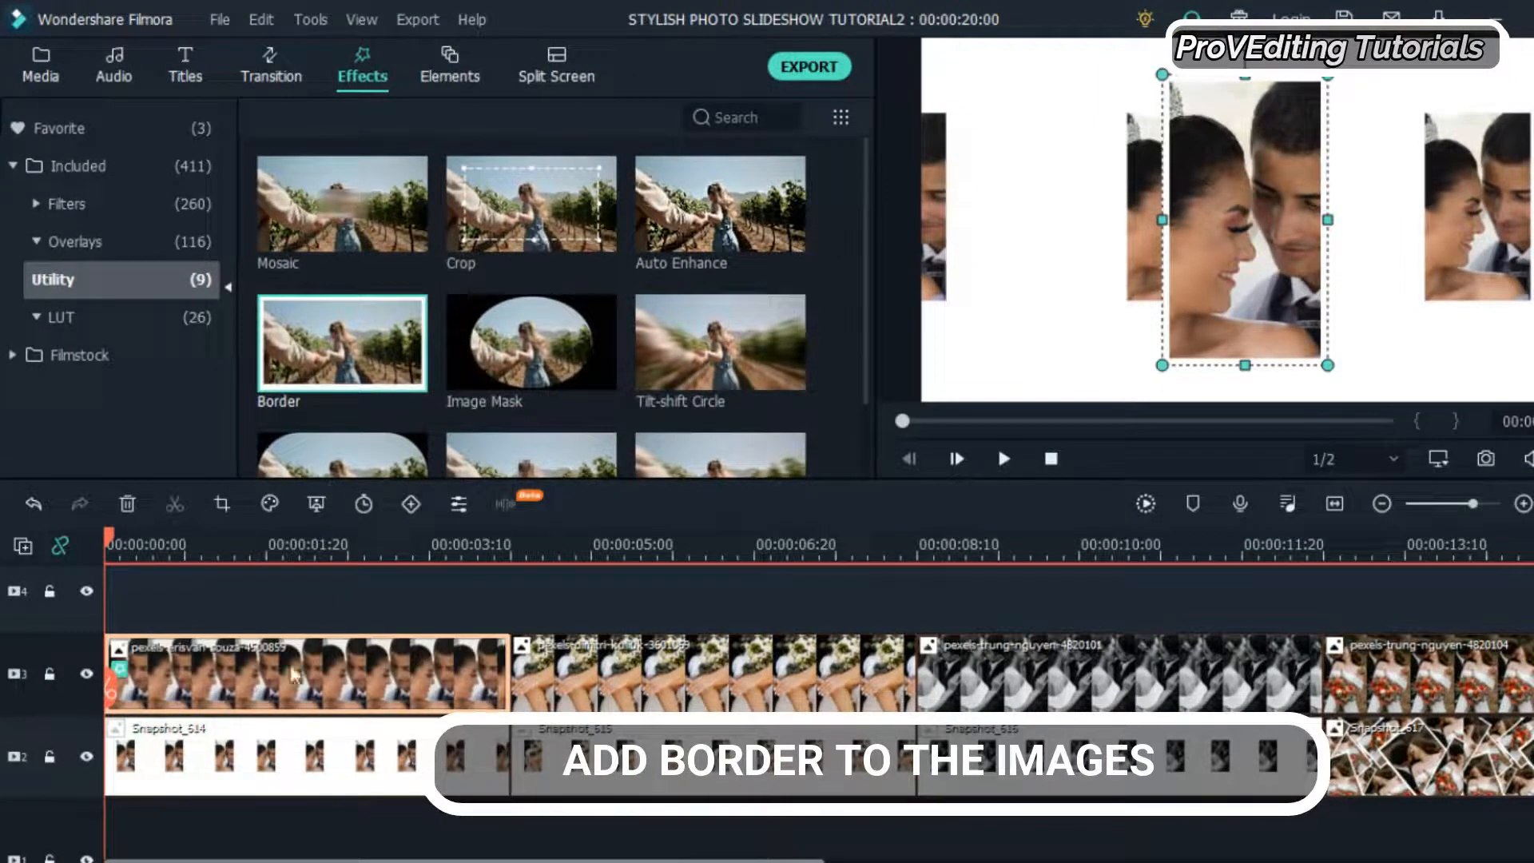
double_click(291, 684)
left_click(38, 122)
scroll(164, 370, "down", 5)
left_click(336, 230)
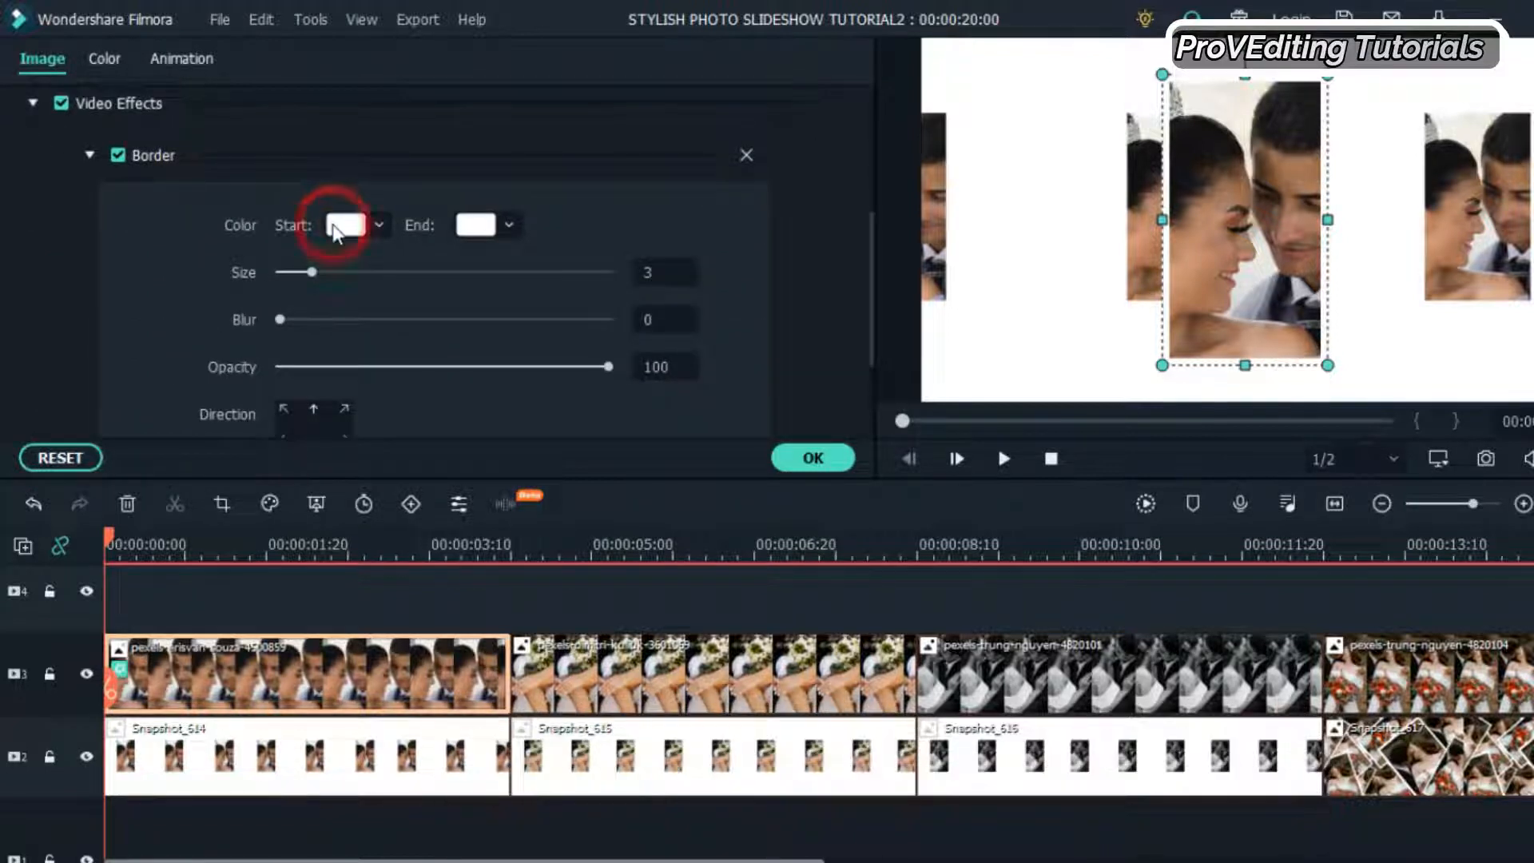
left_click(339, 237)
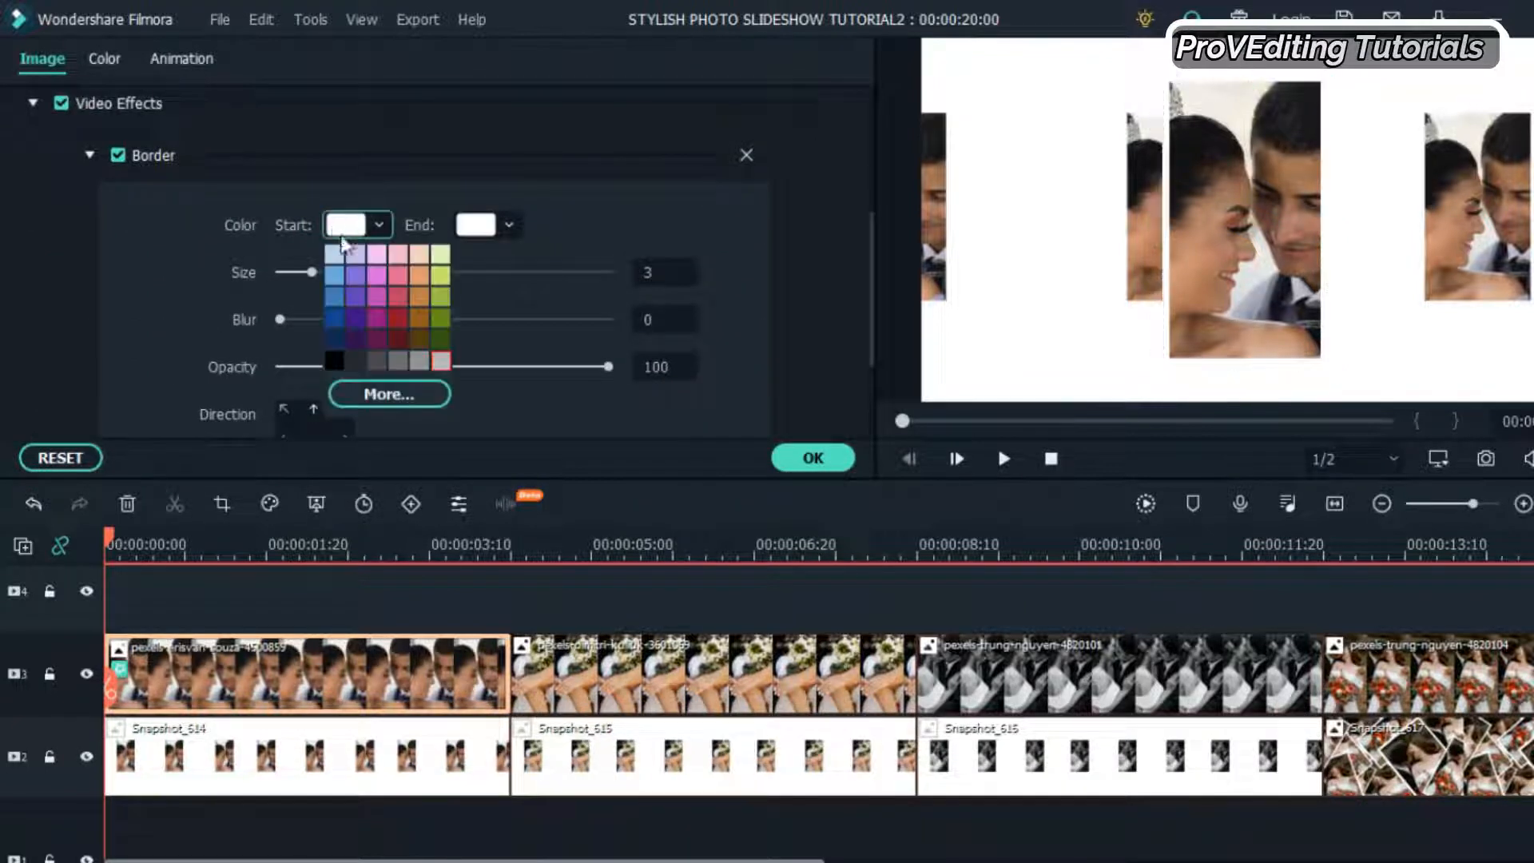
left_click(441, 364)
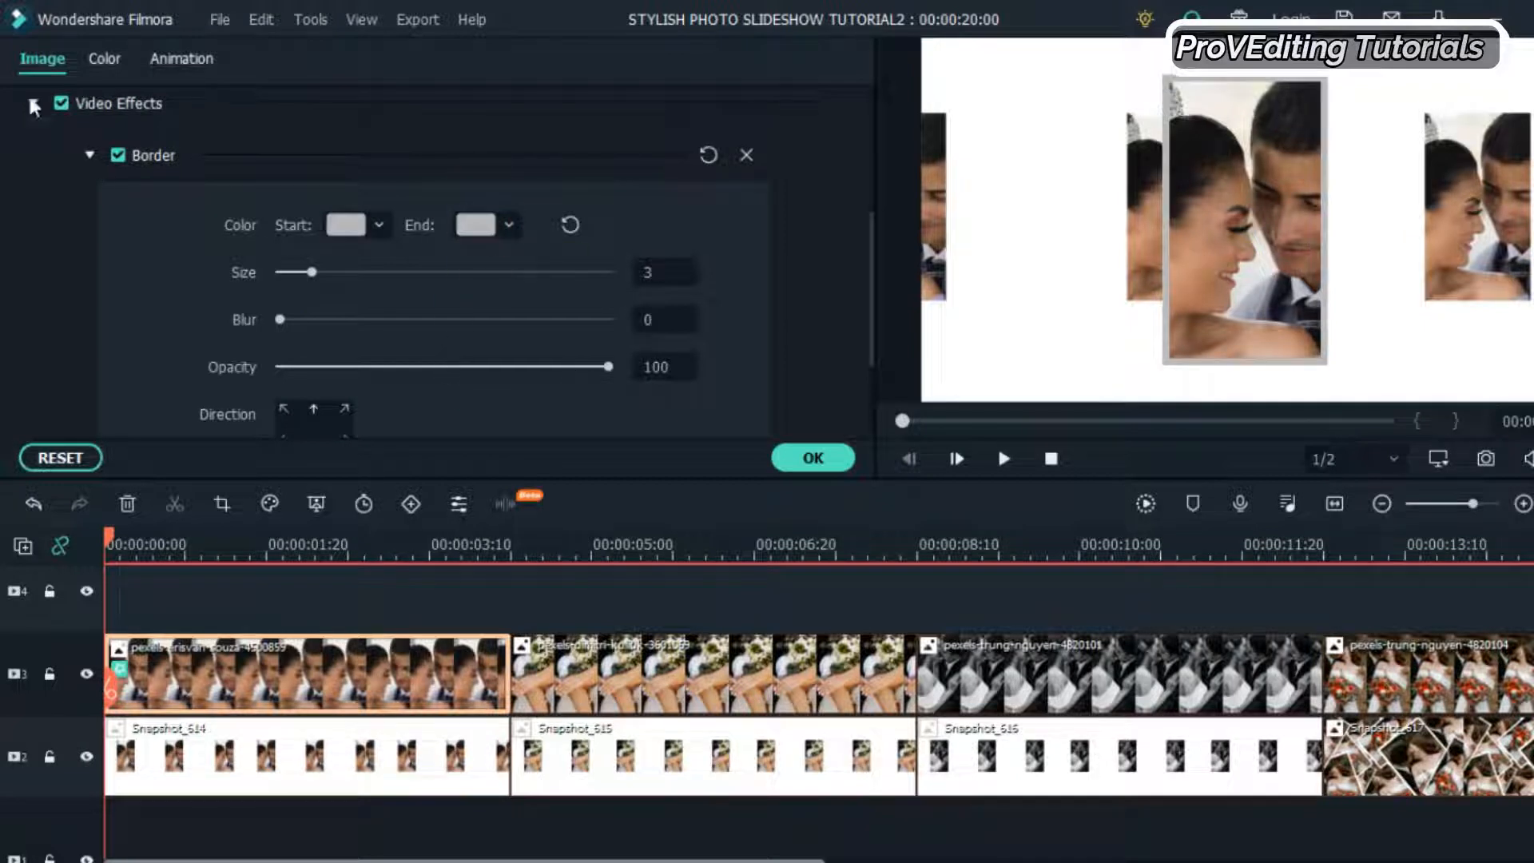
Enable Drop Shadow on the first photo clip with distance 3, blur 5 and opacity 58
scroll(239, 279, "up", 5)
left_click(61, 294)
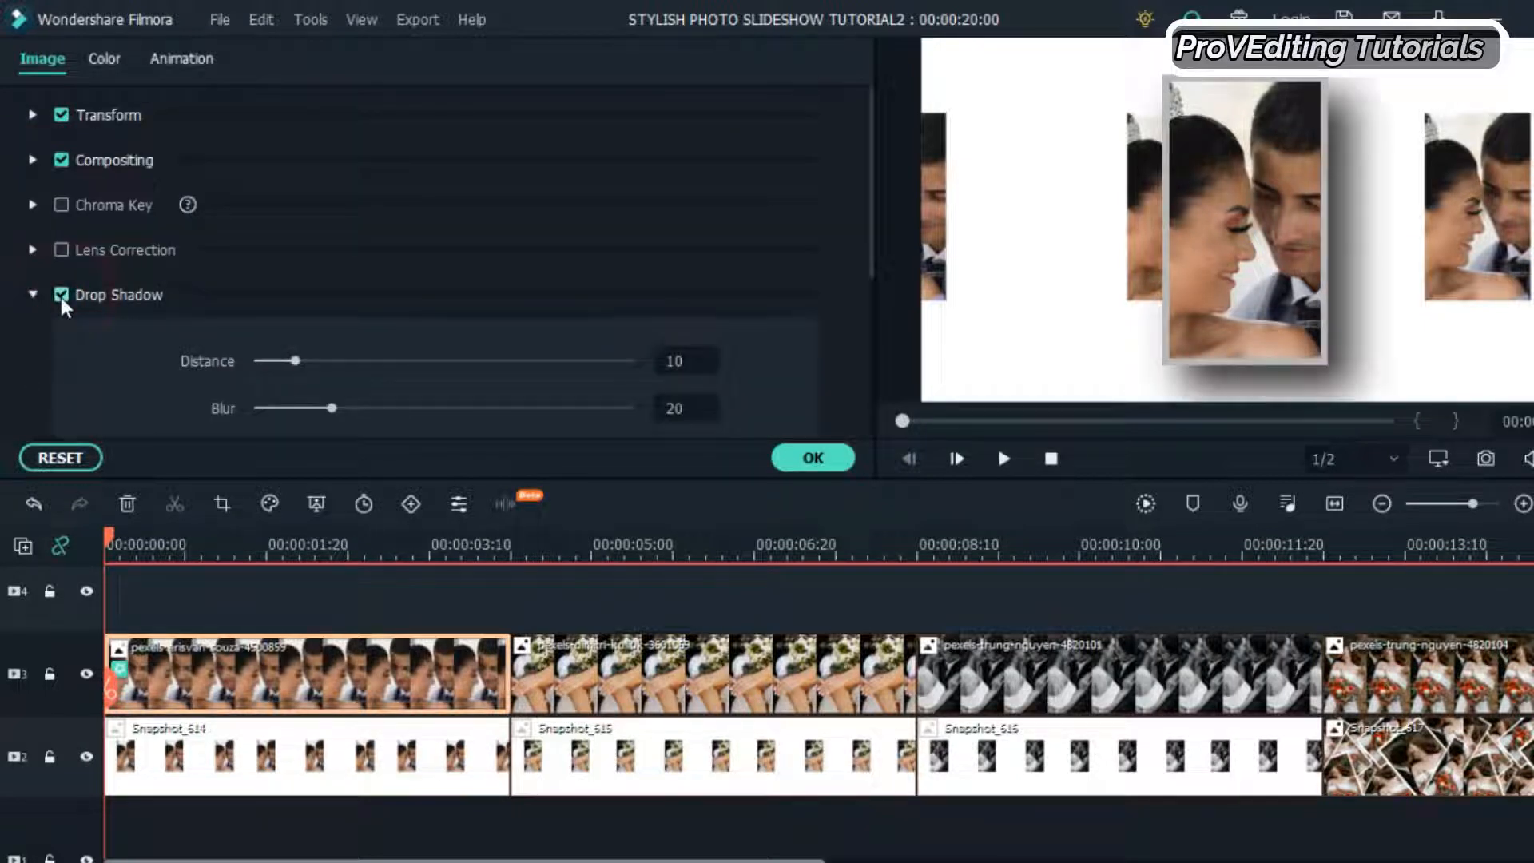
scroll(64, 308, "down", 3)
double_click(677, 161)
type("5")
double_click(677, 207)
type("5")
left_click(518, 324)
scroll(517, 325, "up", 1)
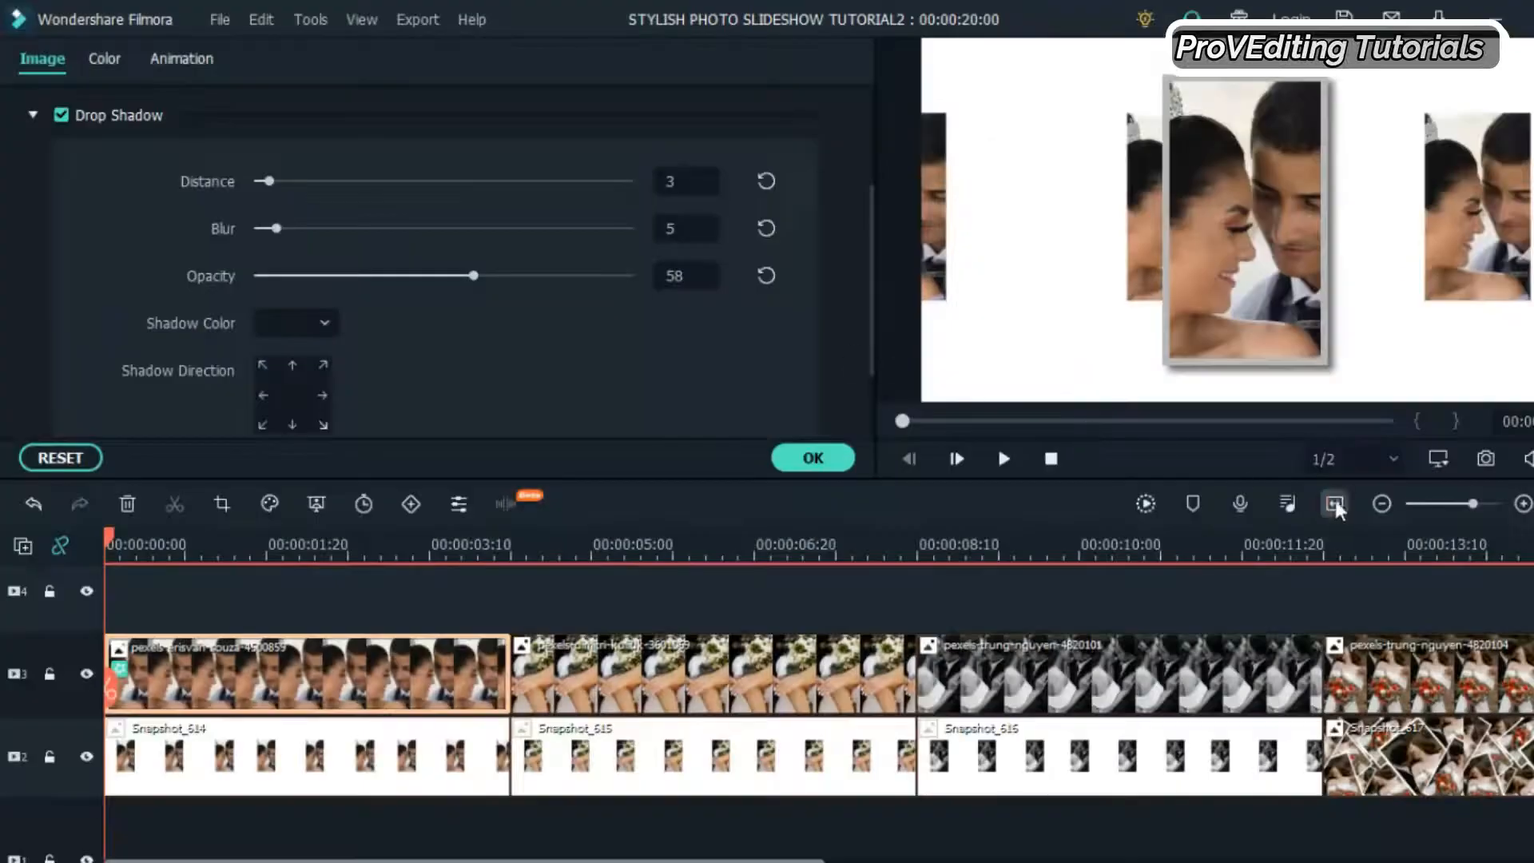
Copy the effects of the first photo clip and paste them onto the other three photo clips on track 3
left_click(1334, 503)
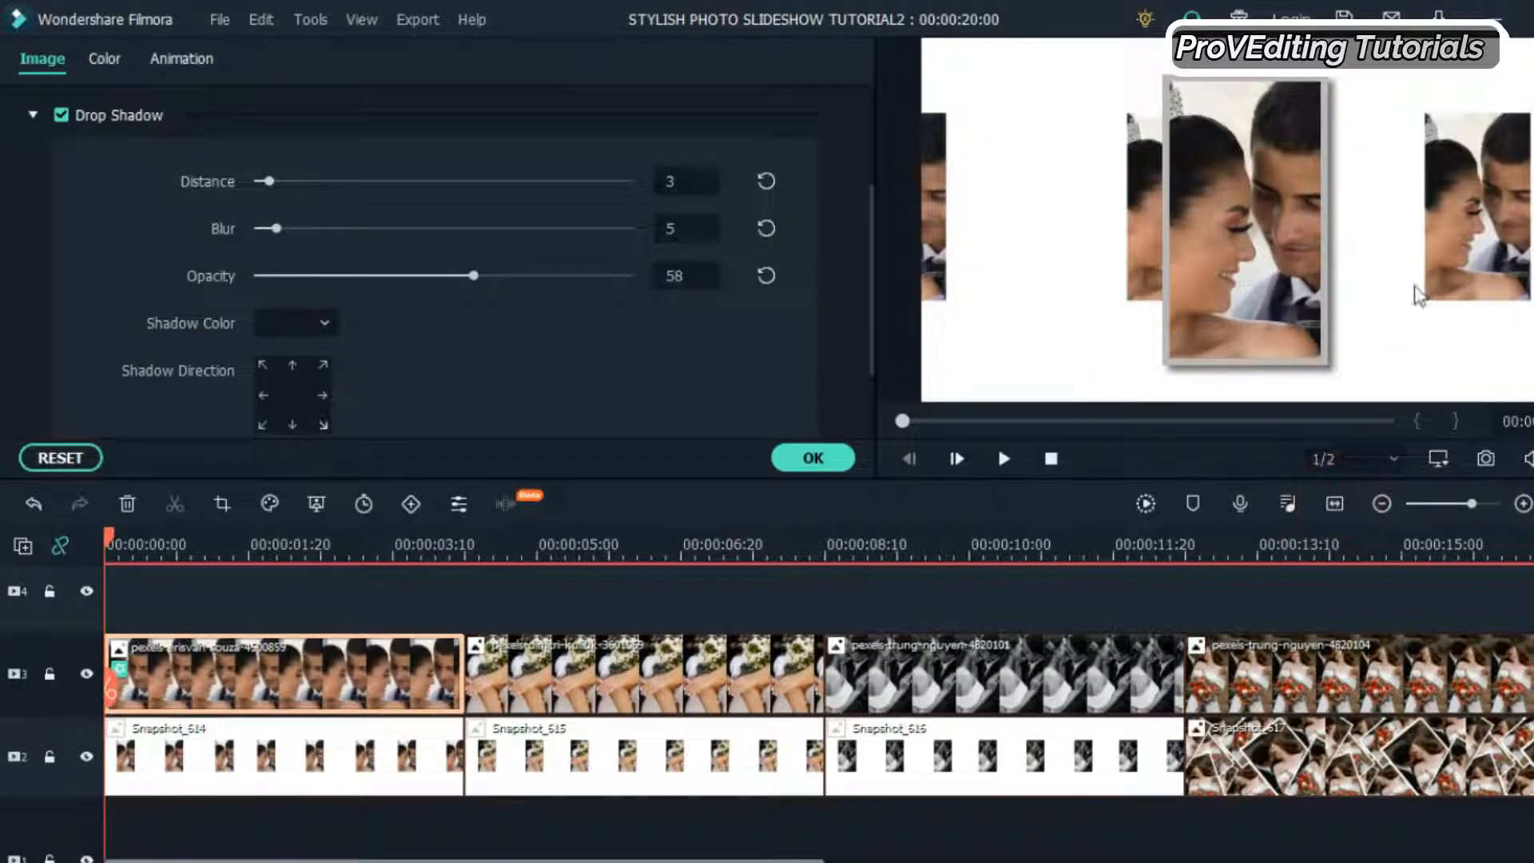
right_click(316, 684)
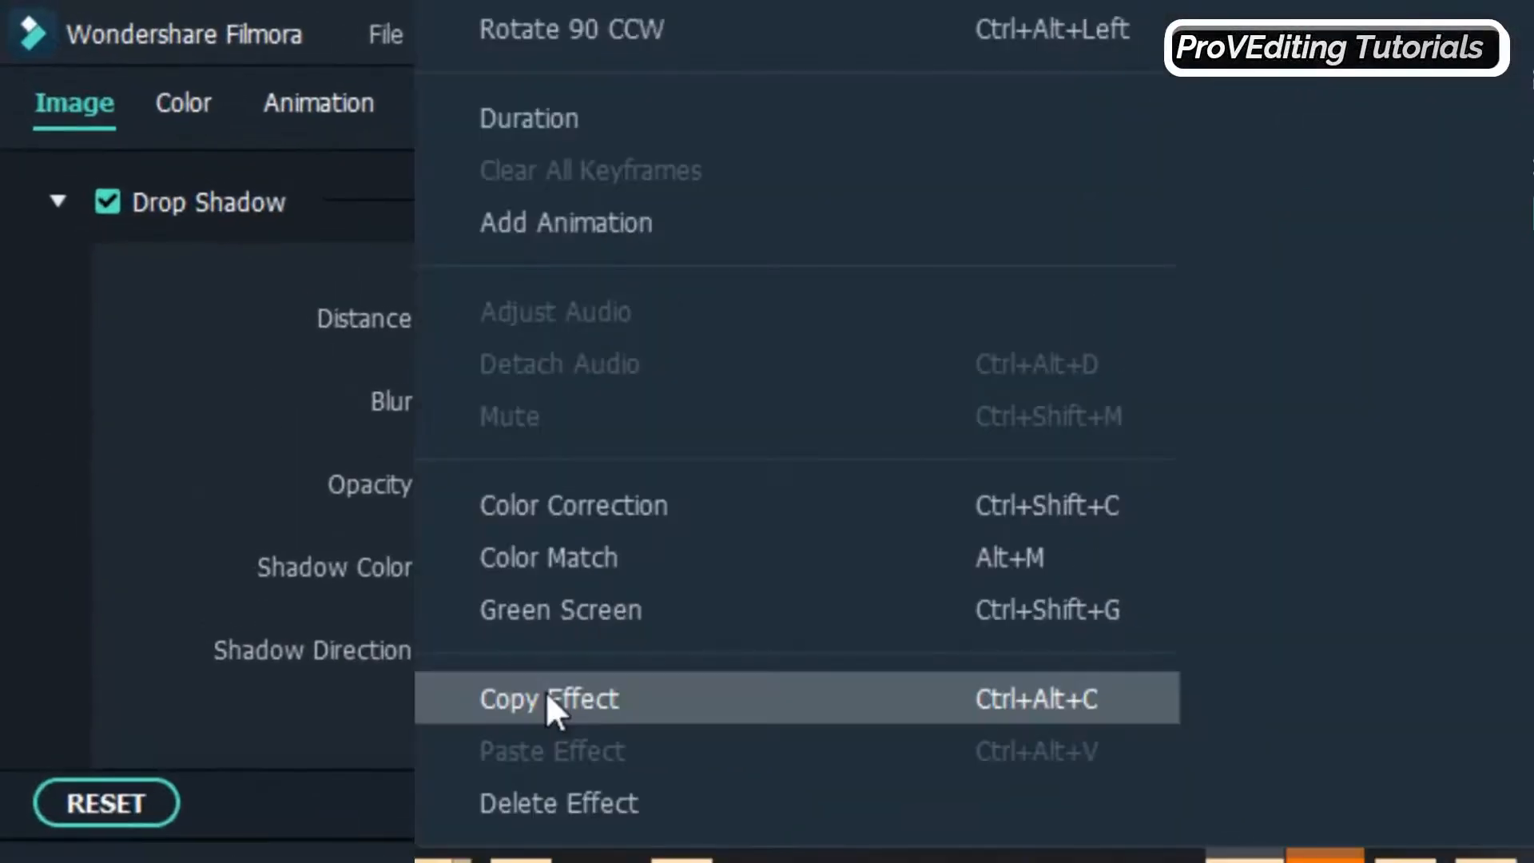
left_click(653, 180)
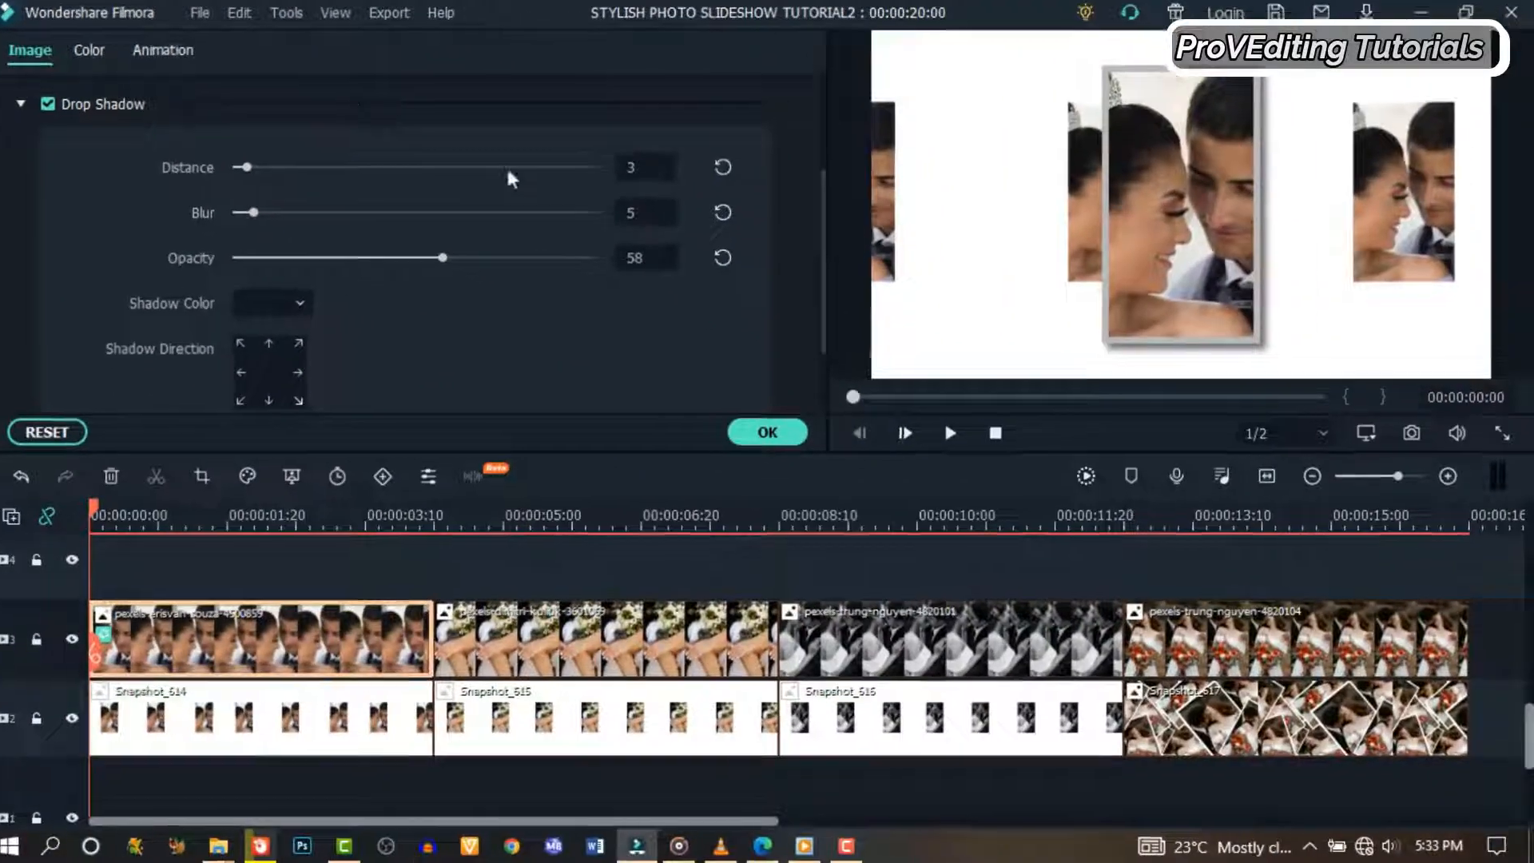
left_click(1484, 635)
left_click_drag(1465, 546, 369, 540)
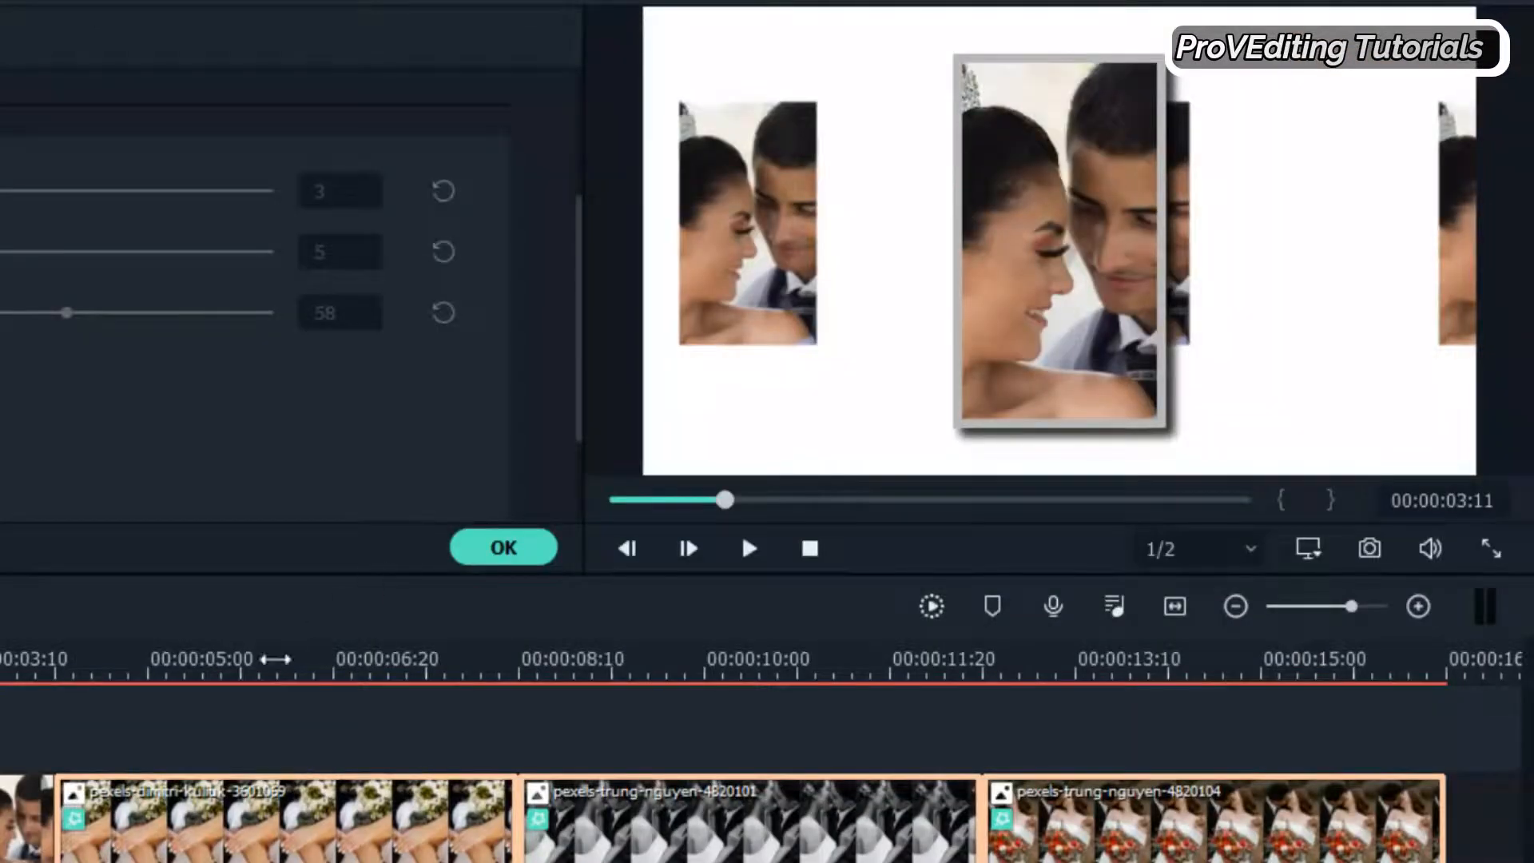
left_click(263, 657)
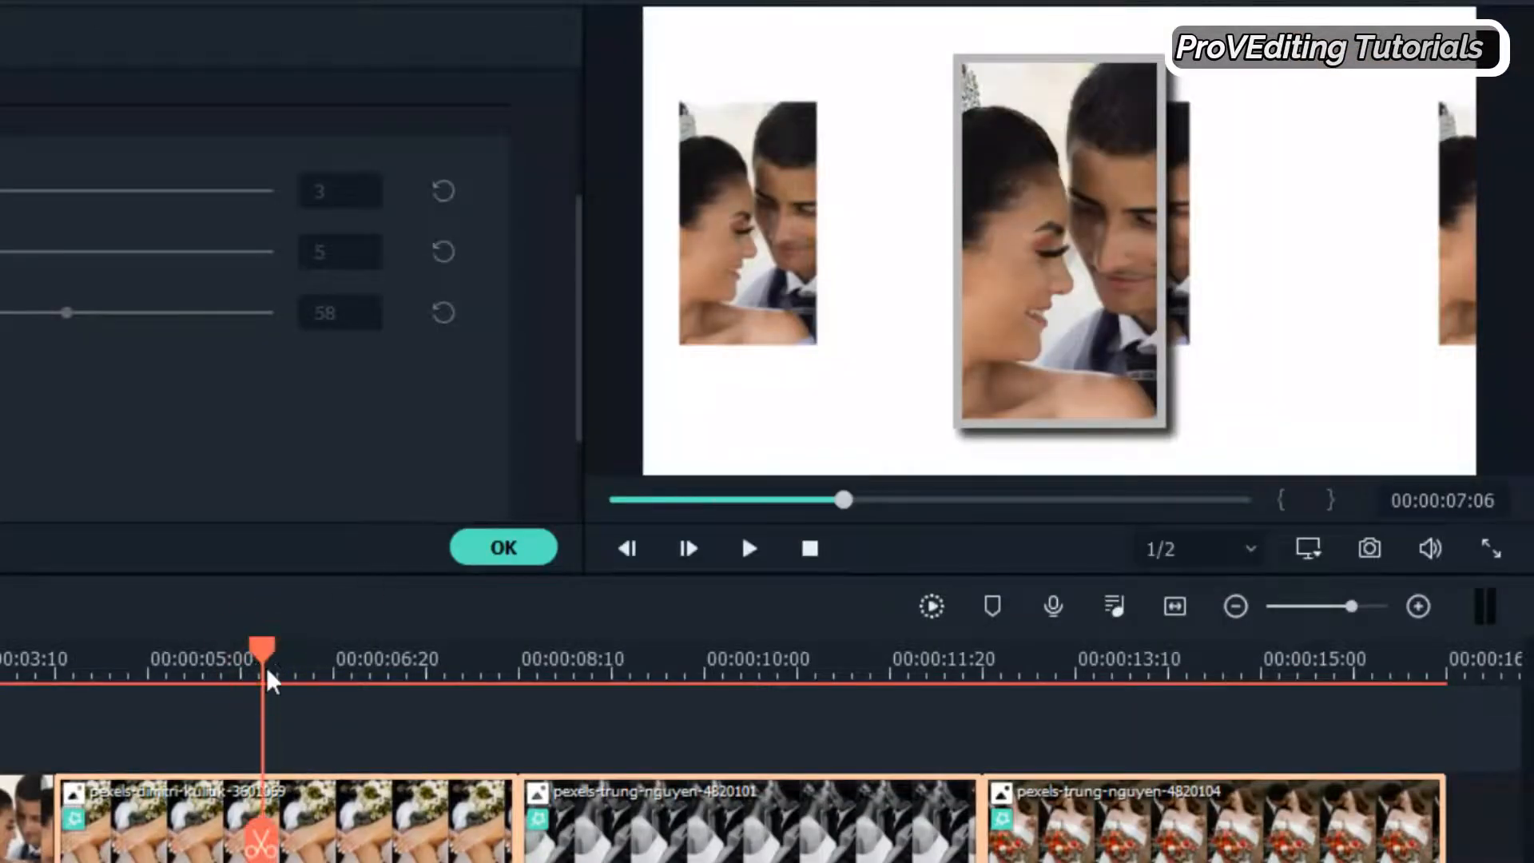
left_click_drag(266, 655, 1138, 787)
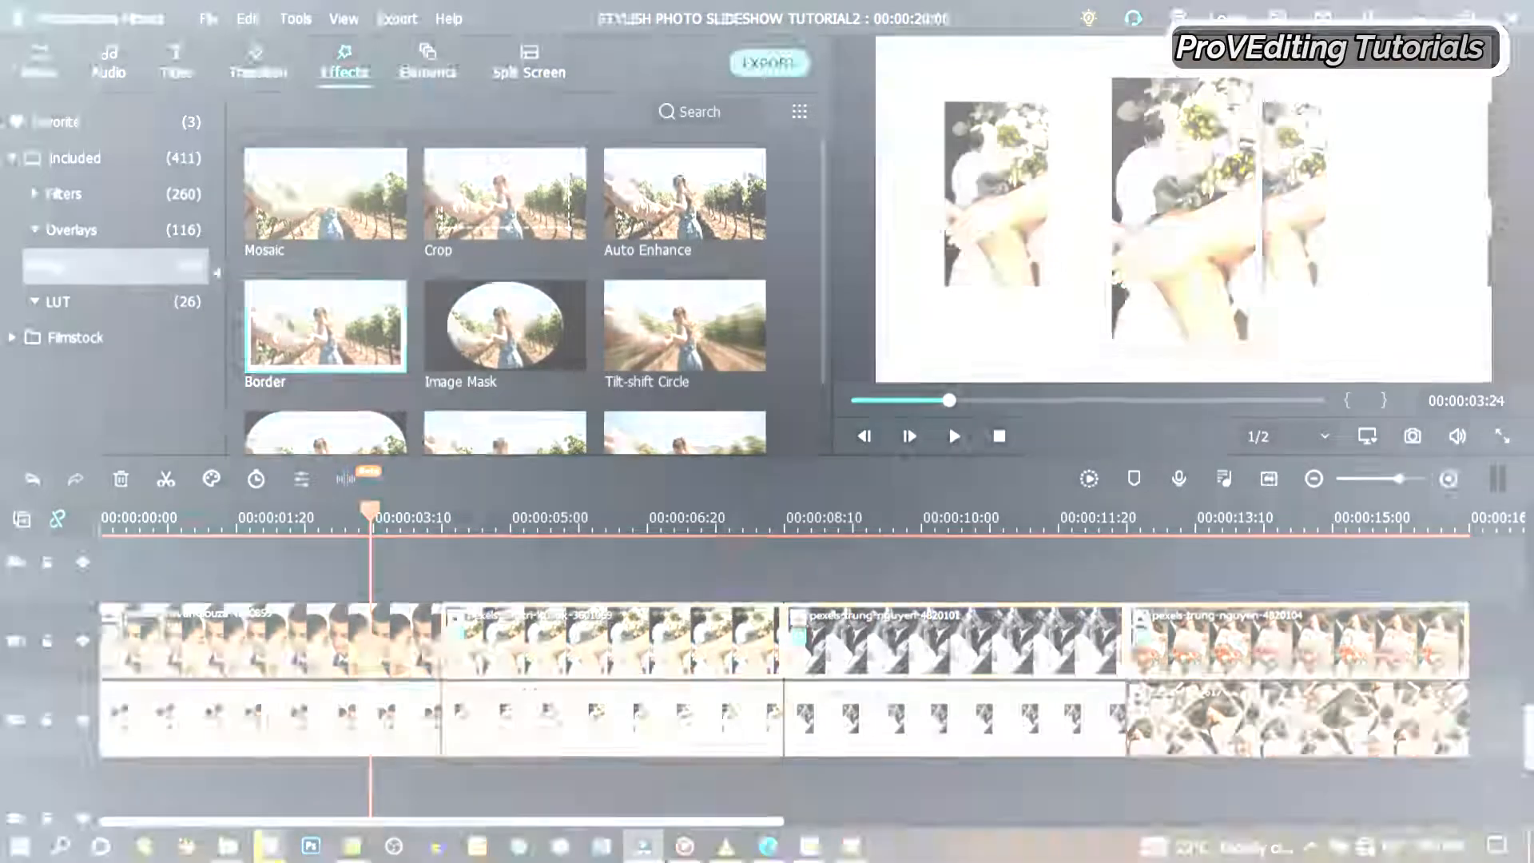
Find the Square Blur effect and apply it to the Snapshot_614, Snapshot_615 and Snapshot_616 clips
left_click(269, 722)
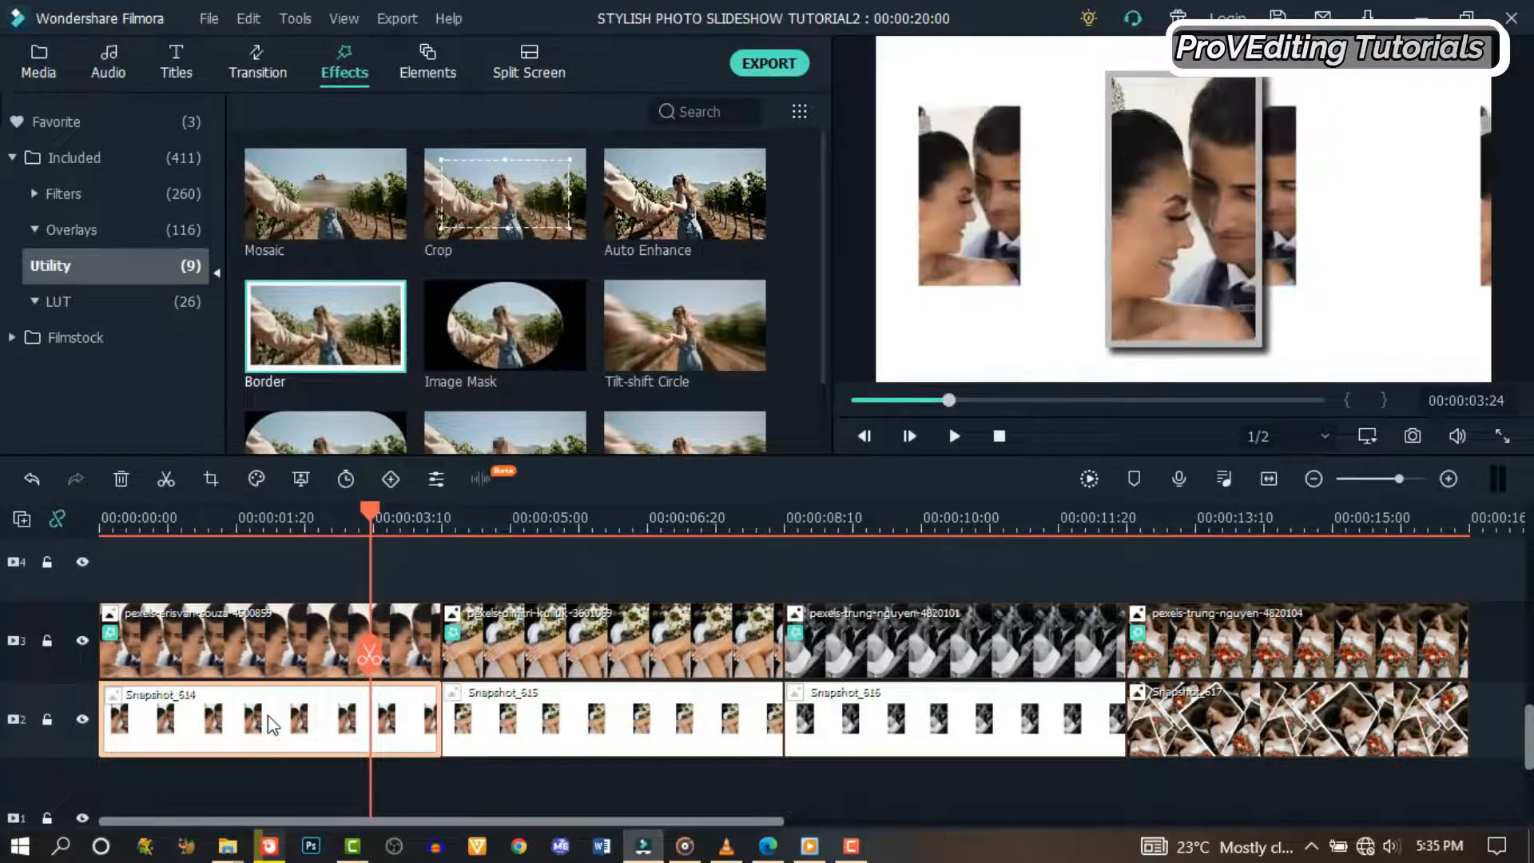
left_click(699, 111)
type("SQ")
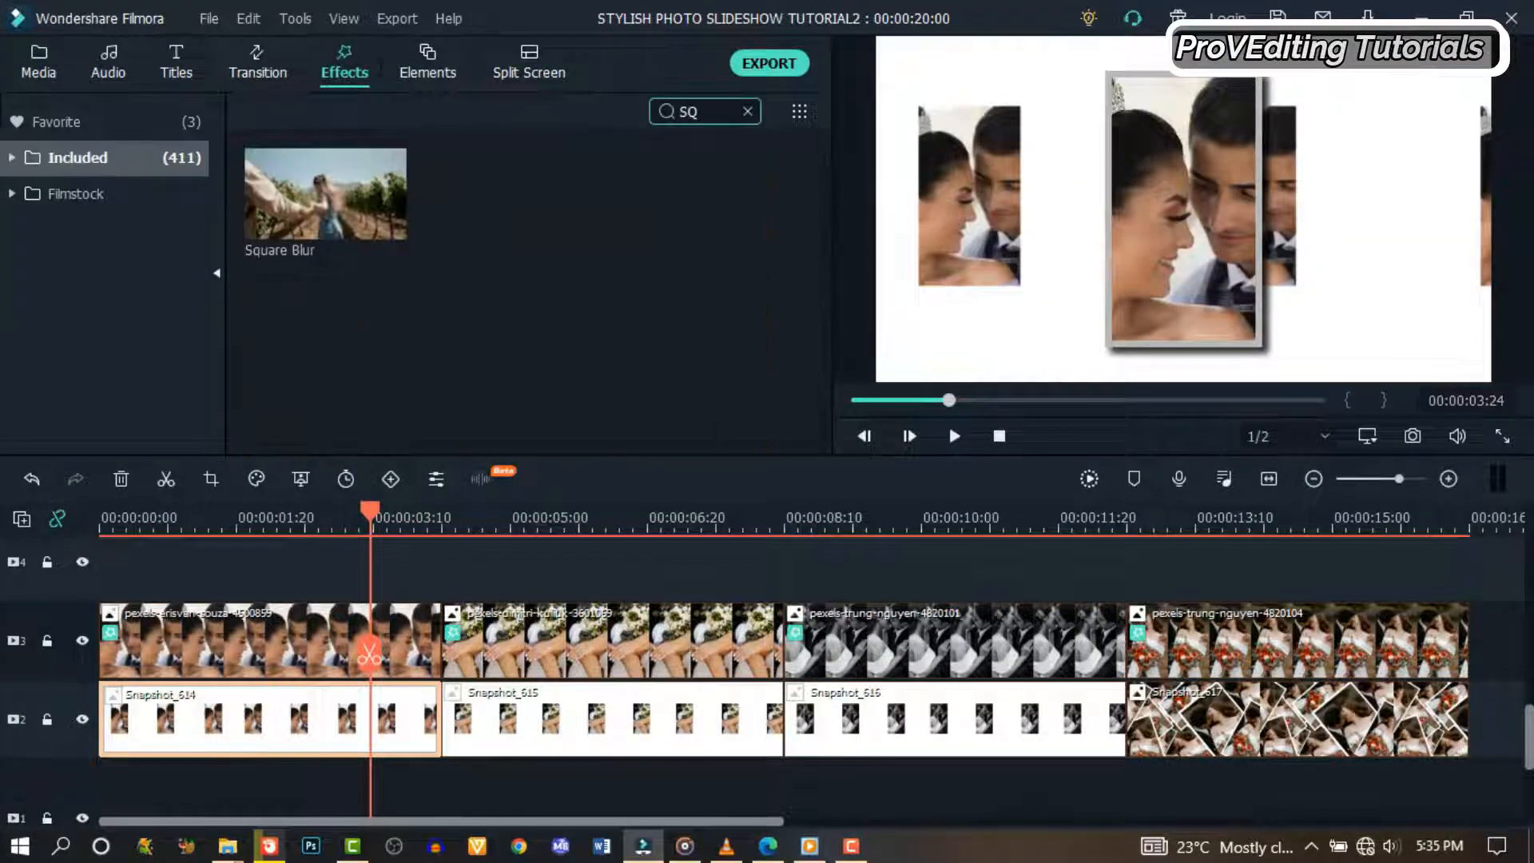
left_click_drag(342, 192, 230, 729)
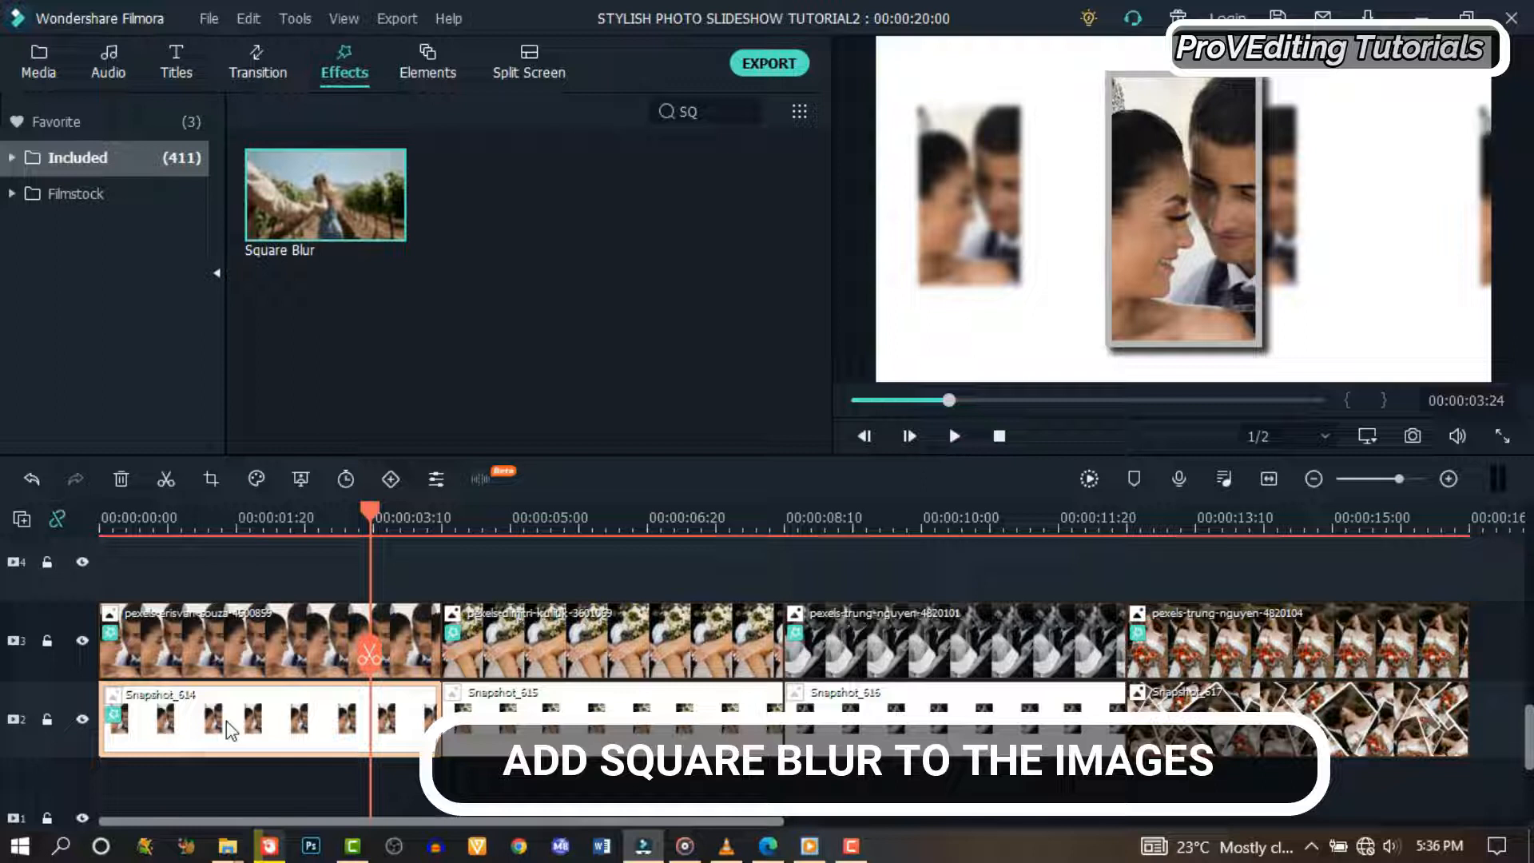
left_click_drag(323, 192, 503, 712)
left_click(866, 746)
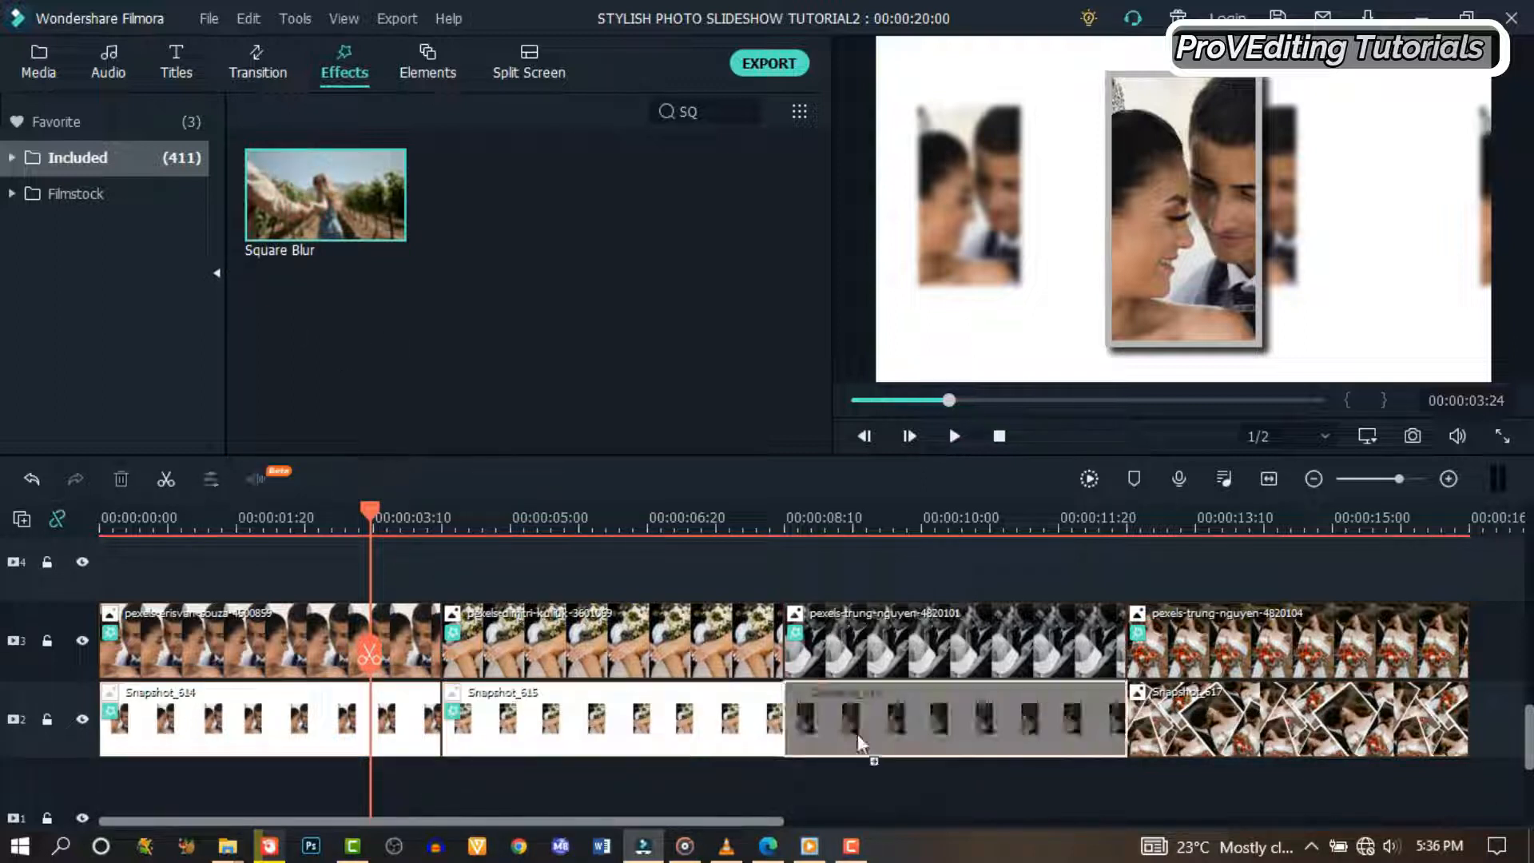
left_click_drag(721, 522, 1009, 724)
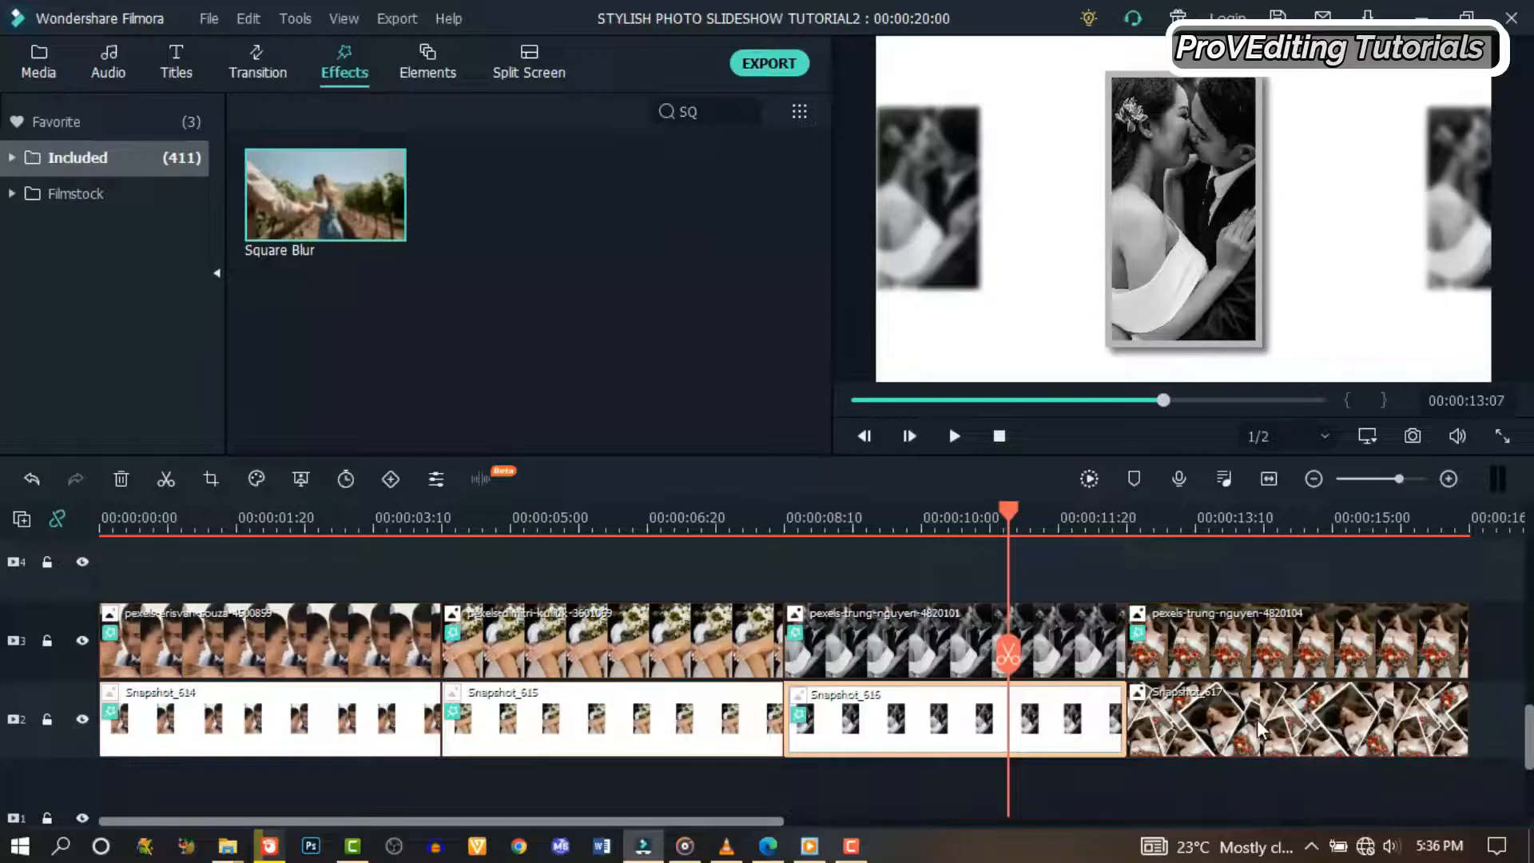
Move Snapshot_617 down to track 1 and fill its place on track 2 with the Black sample color
left_click_drag(1258, 729, 1253, 781)
left_click(34, 61)
scroll(45, 276, "down", 5)
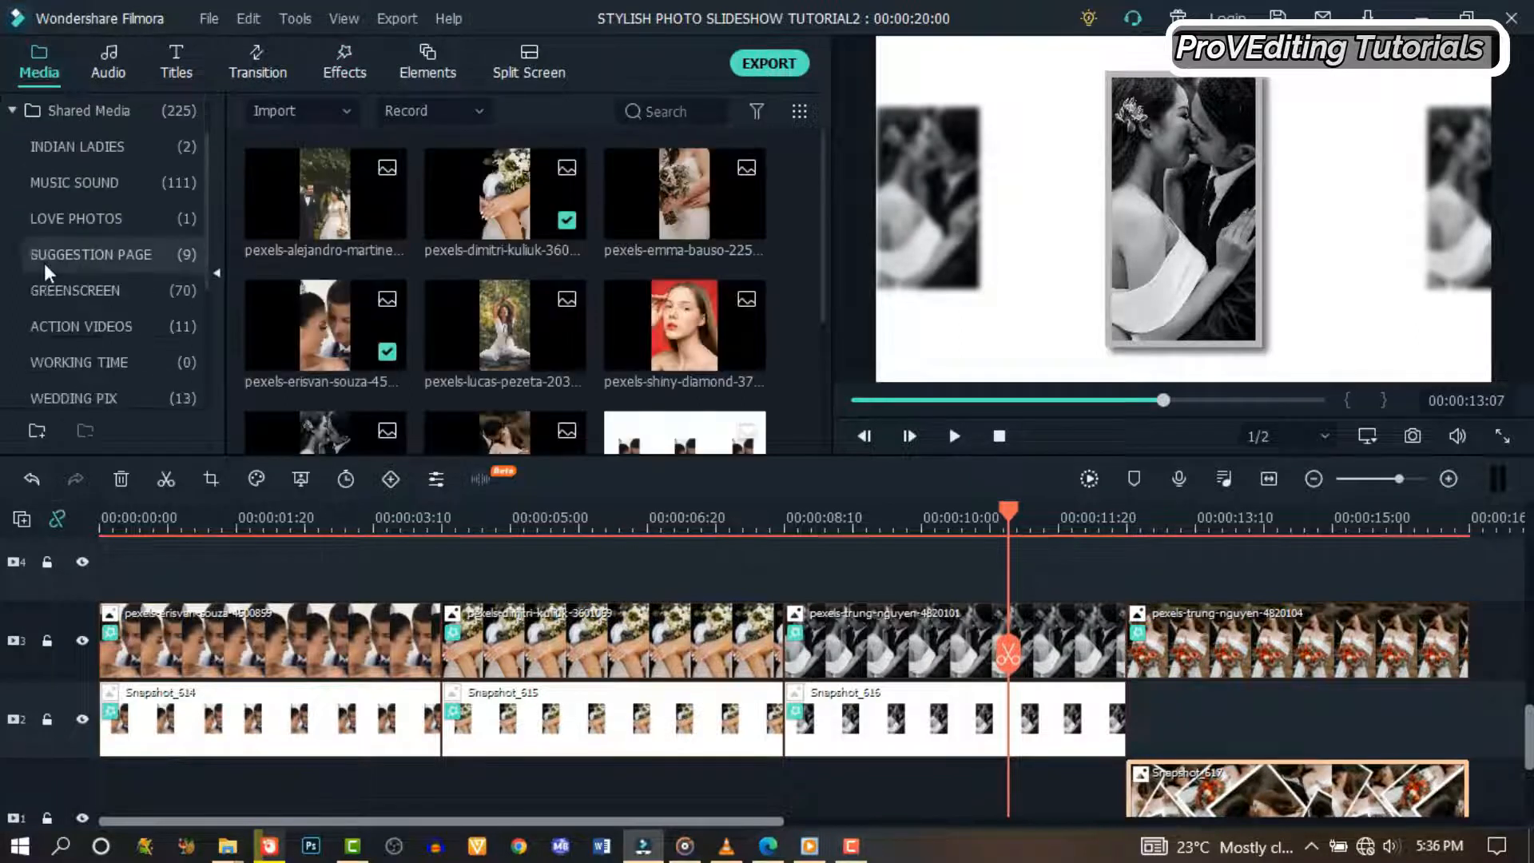
left_click(63, 360)
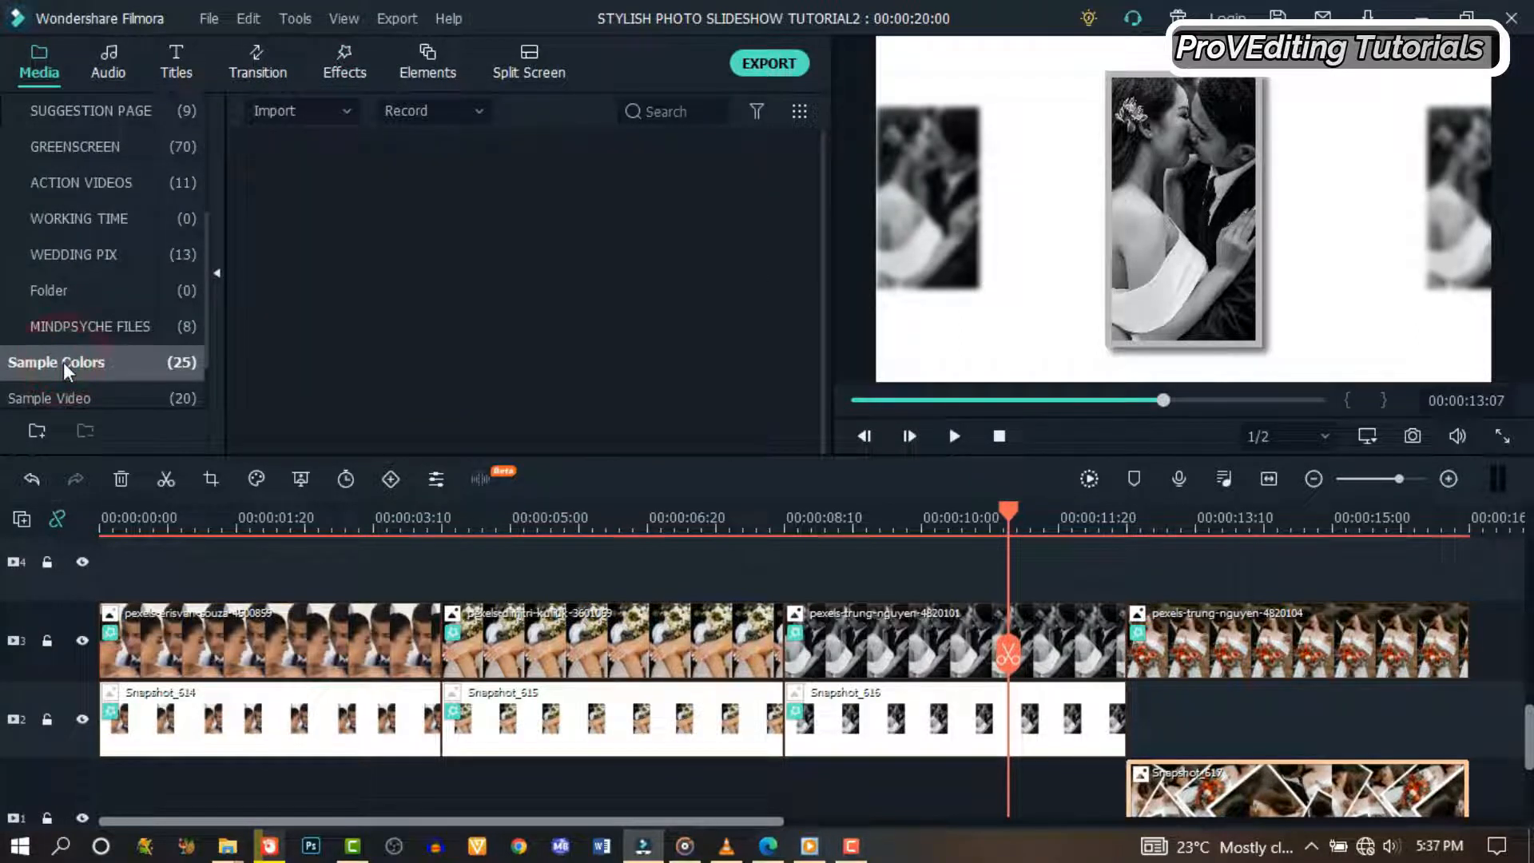
scroll(452, 376, "down", 3)
left_click_drag(481, 194, 1203, 729)
Lower the compositing opacity of the Black clip on track 2
double_click(1249, 731)
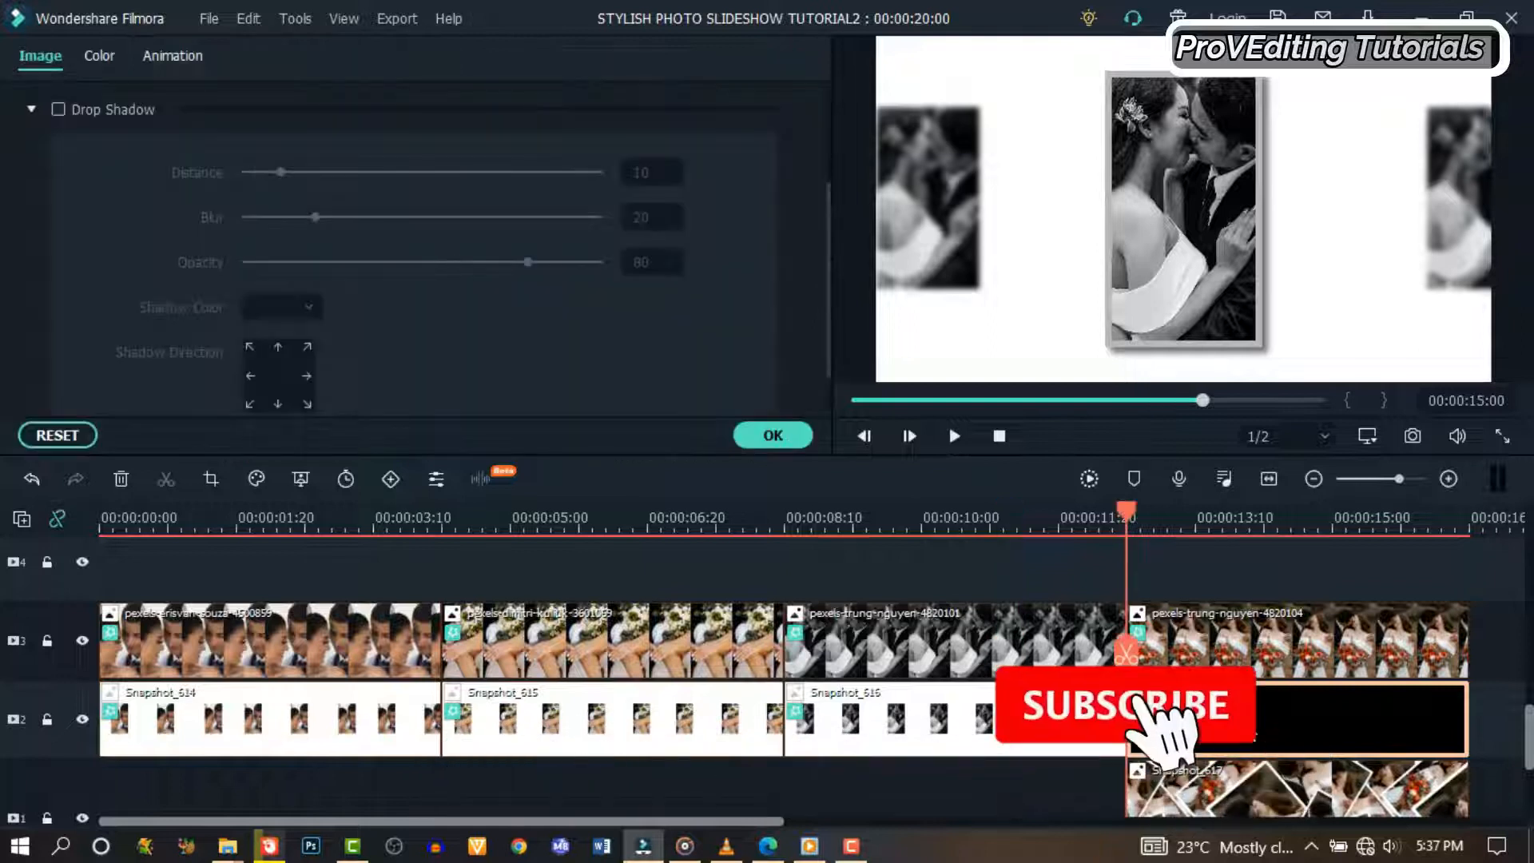
left_click(32, 110)
left_click(31, 152)
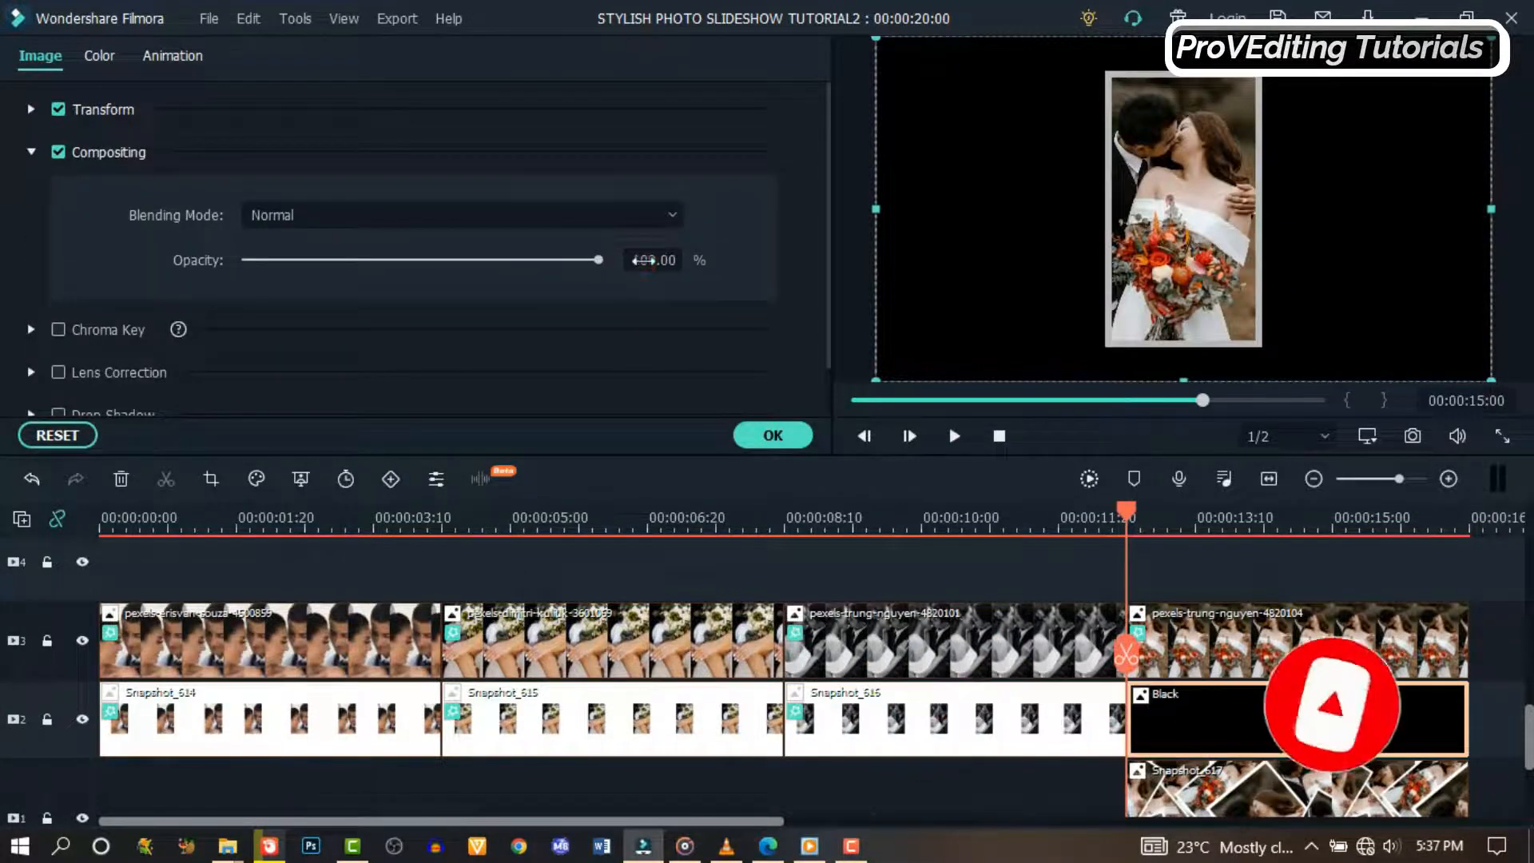
left_click(652, 259)
type("3")
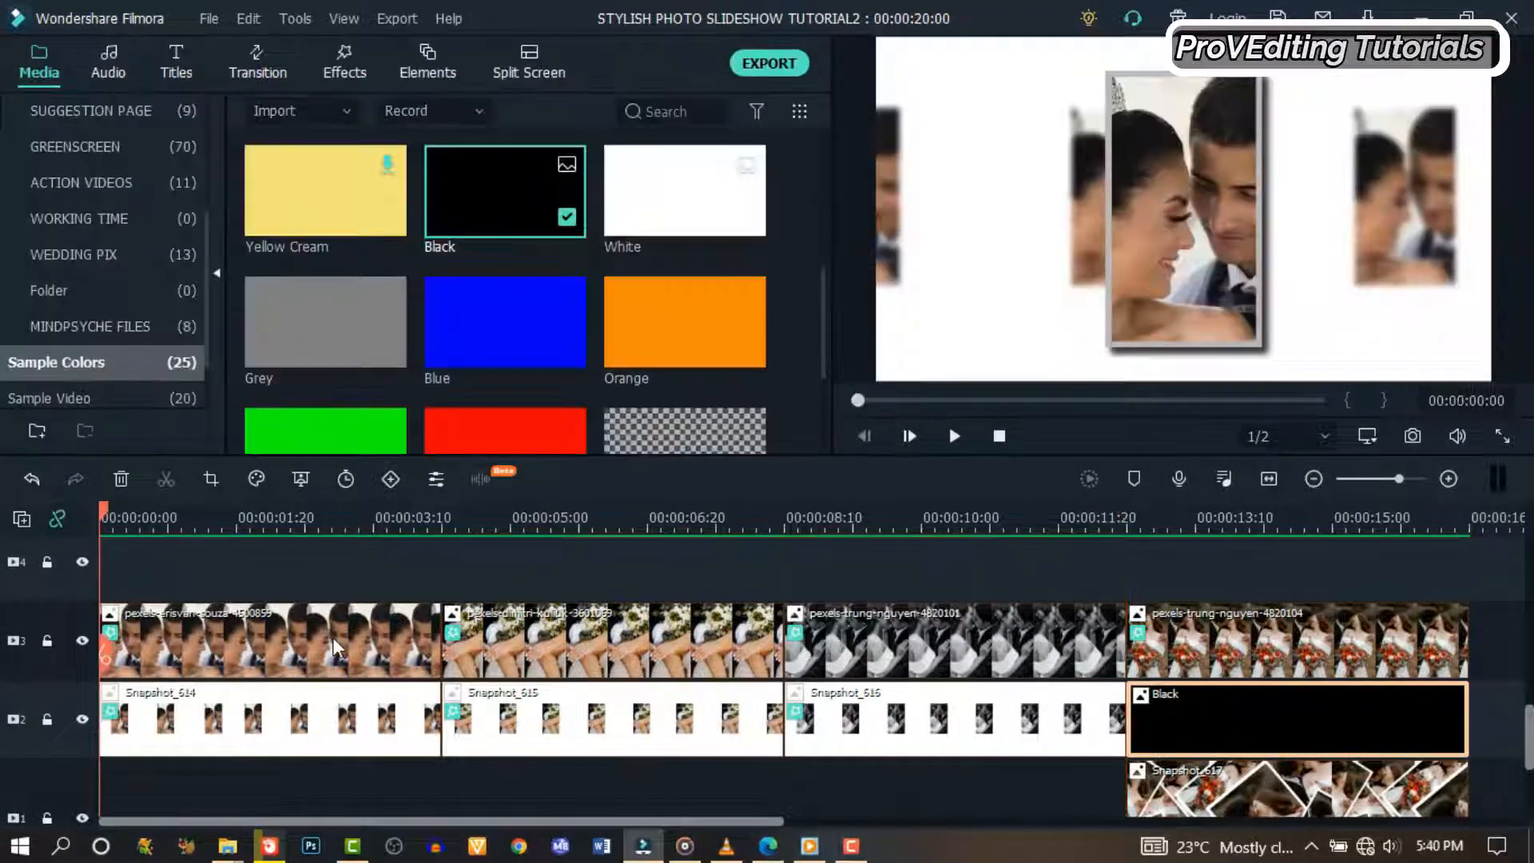
Move the first photo on track 3 to the right side of the frame and add an animation keyframe at the clip's start
left_click(334, 644)
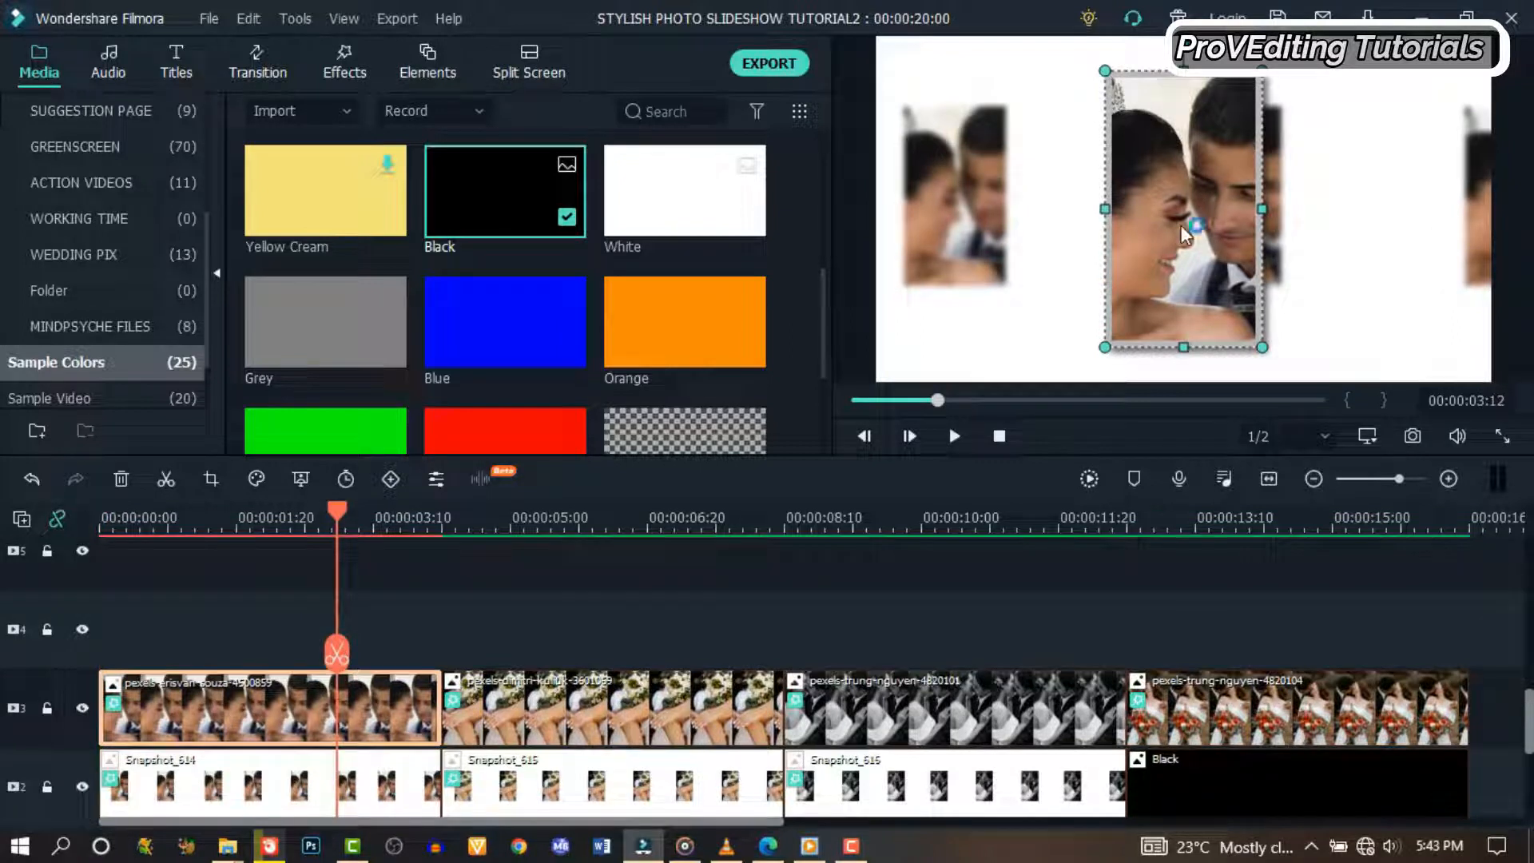
left_click_drag(1181, 224, 1386, 213)
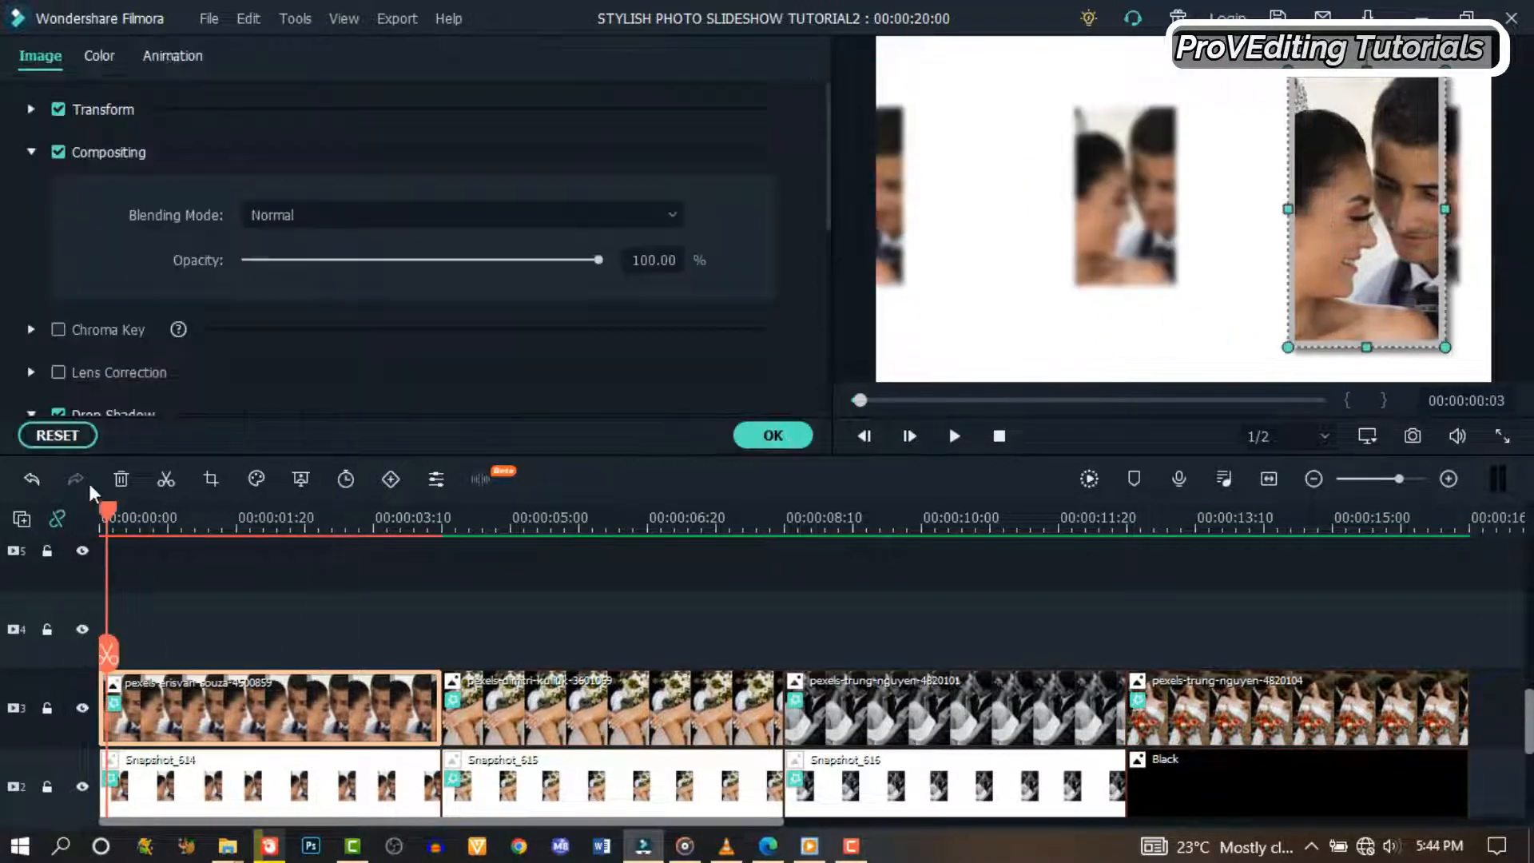
left_click(164, 57)
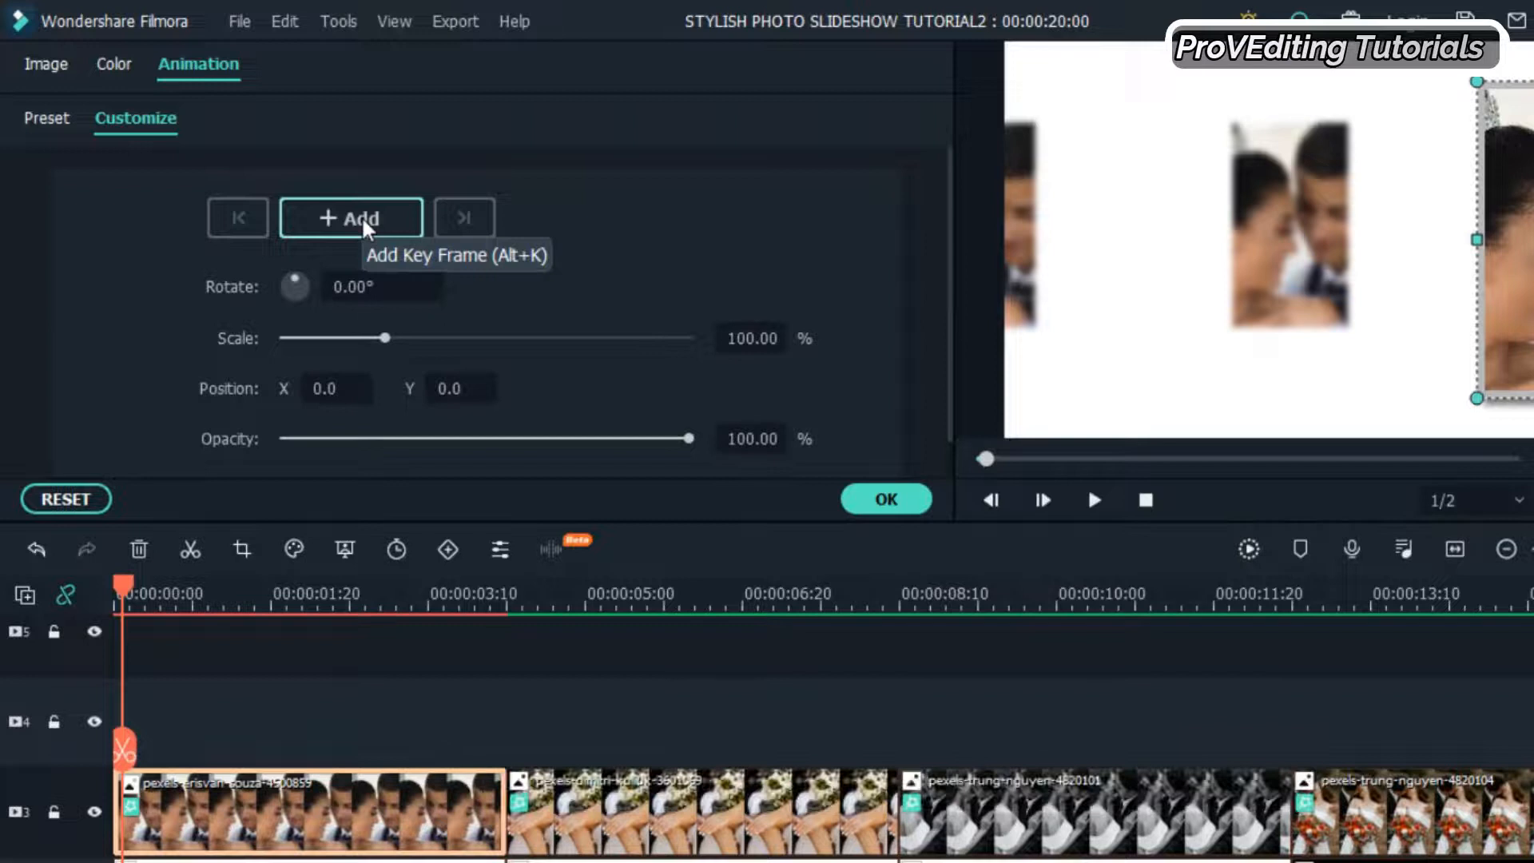
left_click(361, 215)
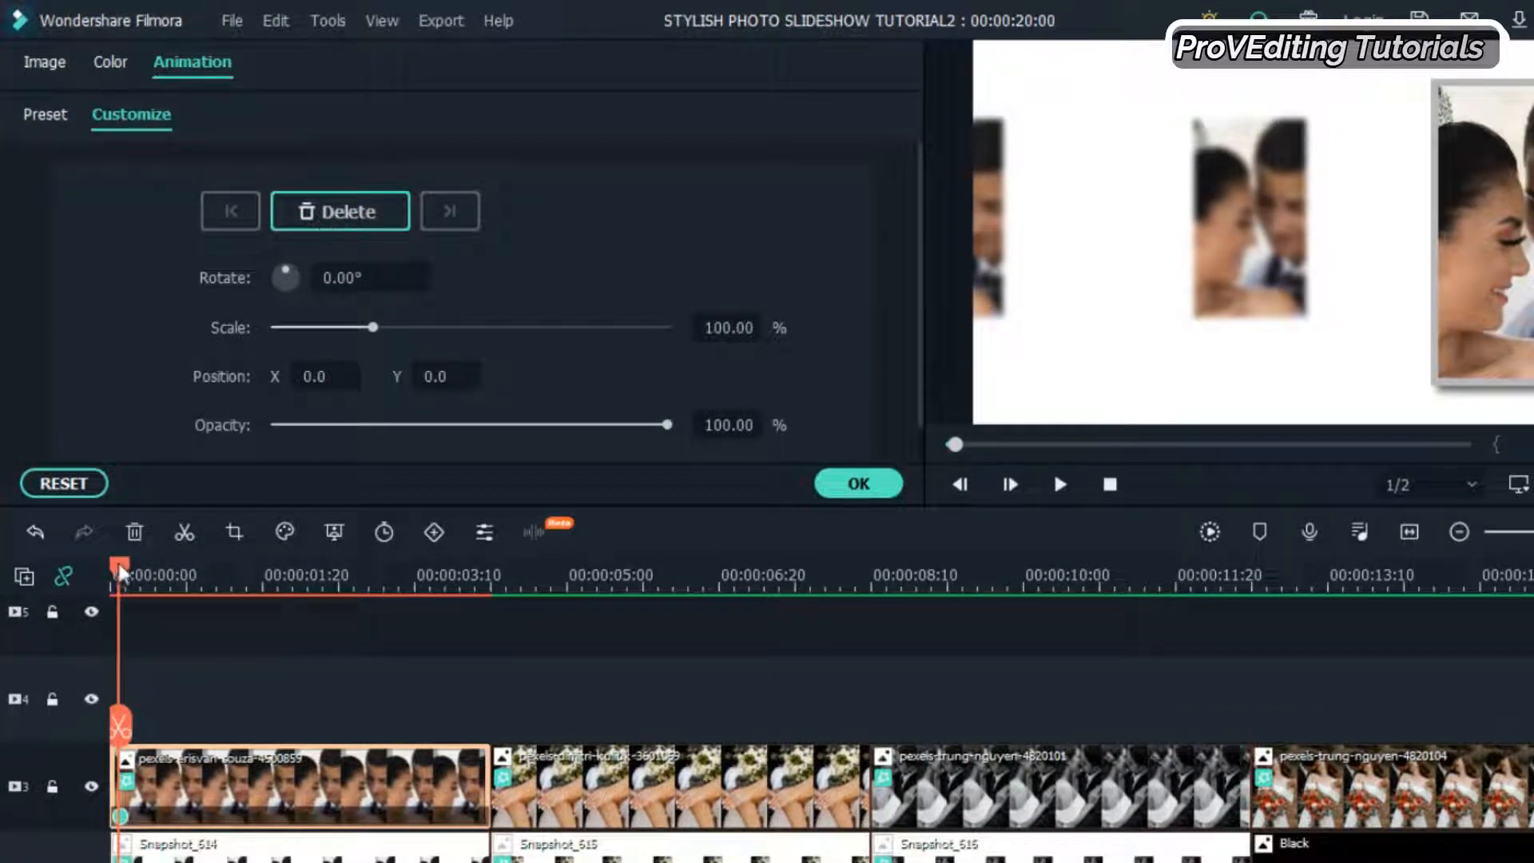
Near the end of the first photo clip, set the animation position X to -300
left_click_drag(120, 569, 479, 603)
left_click(311, 376)
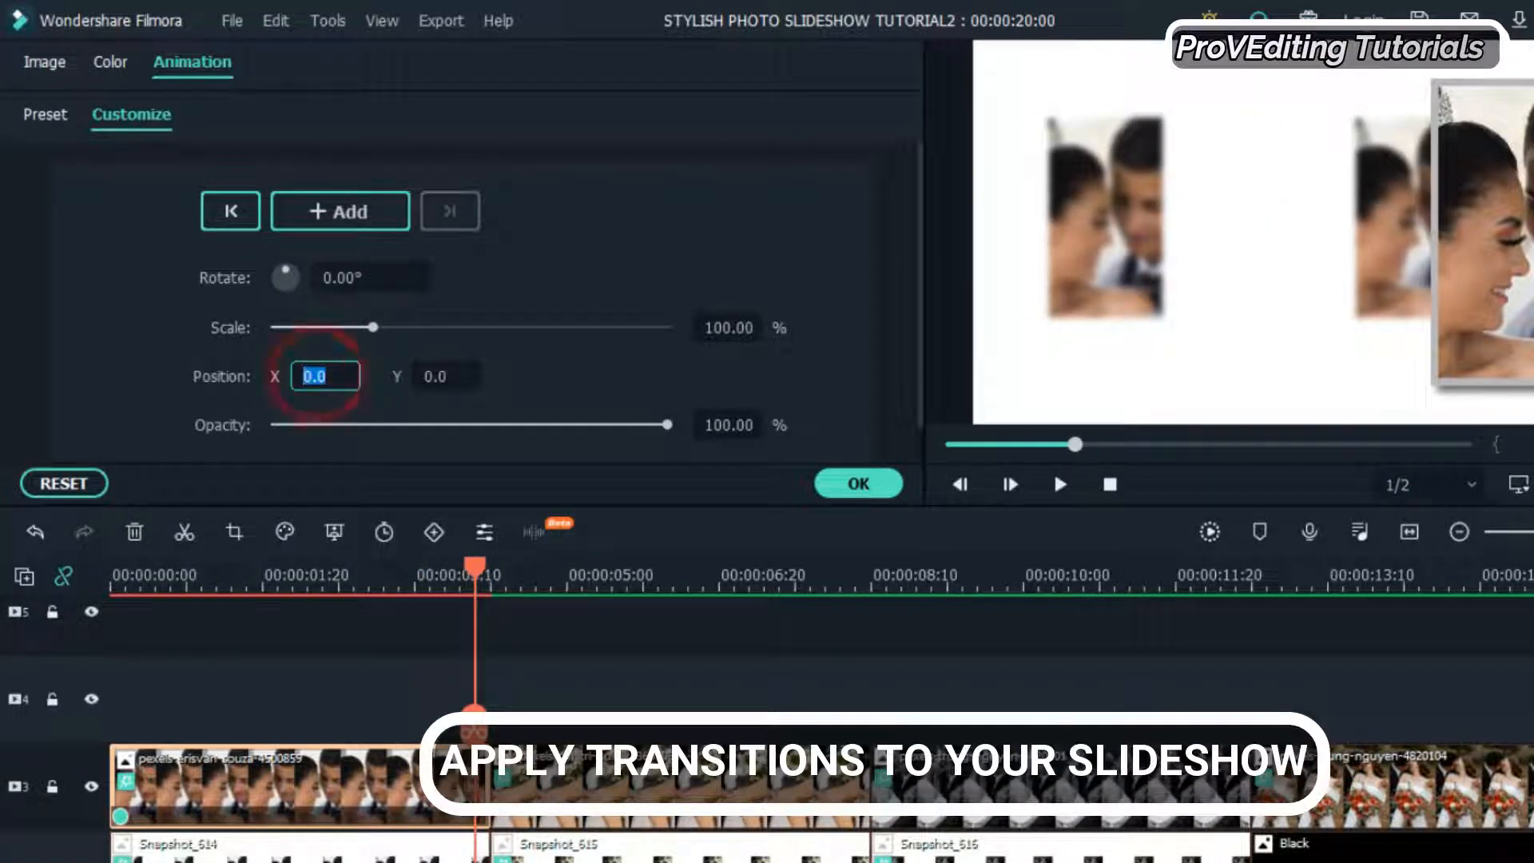
key("BackSpace")
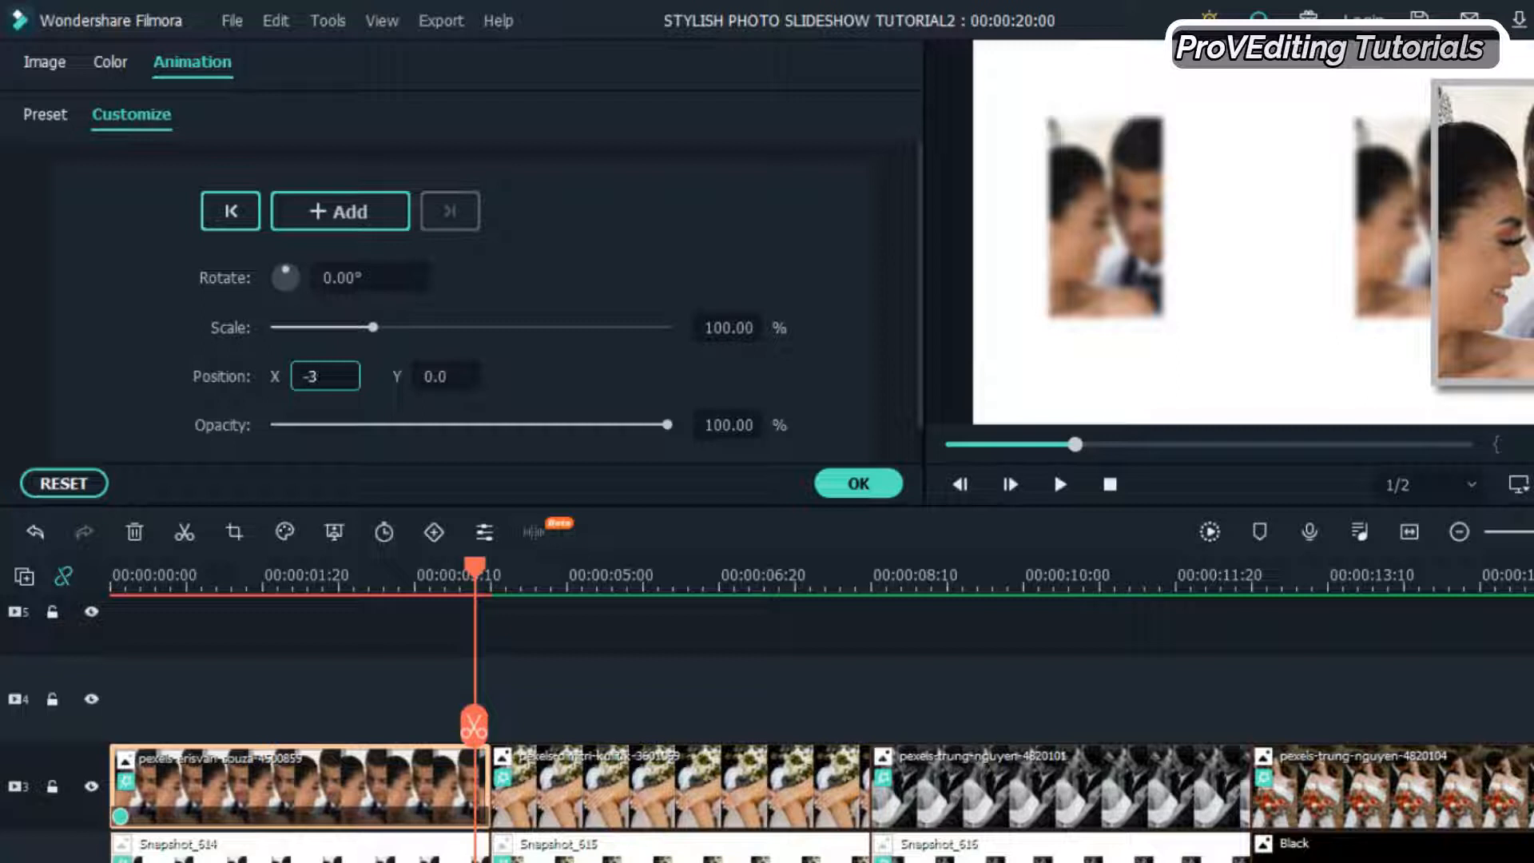
left_click(565, 400)
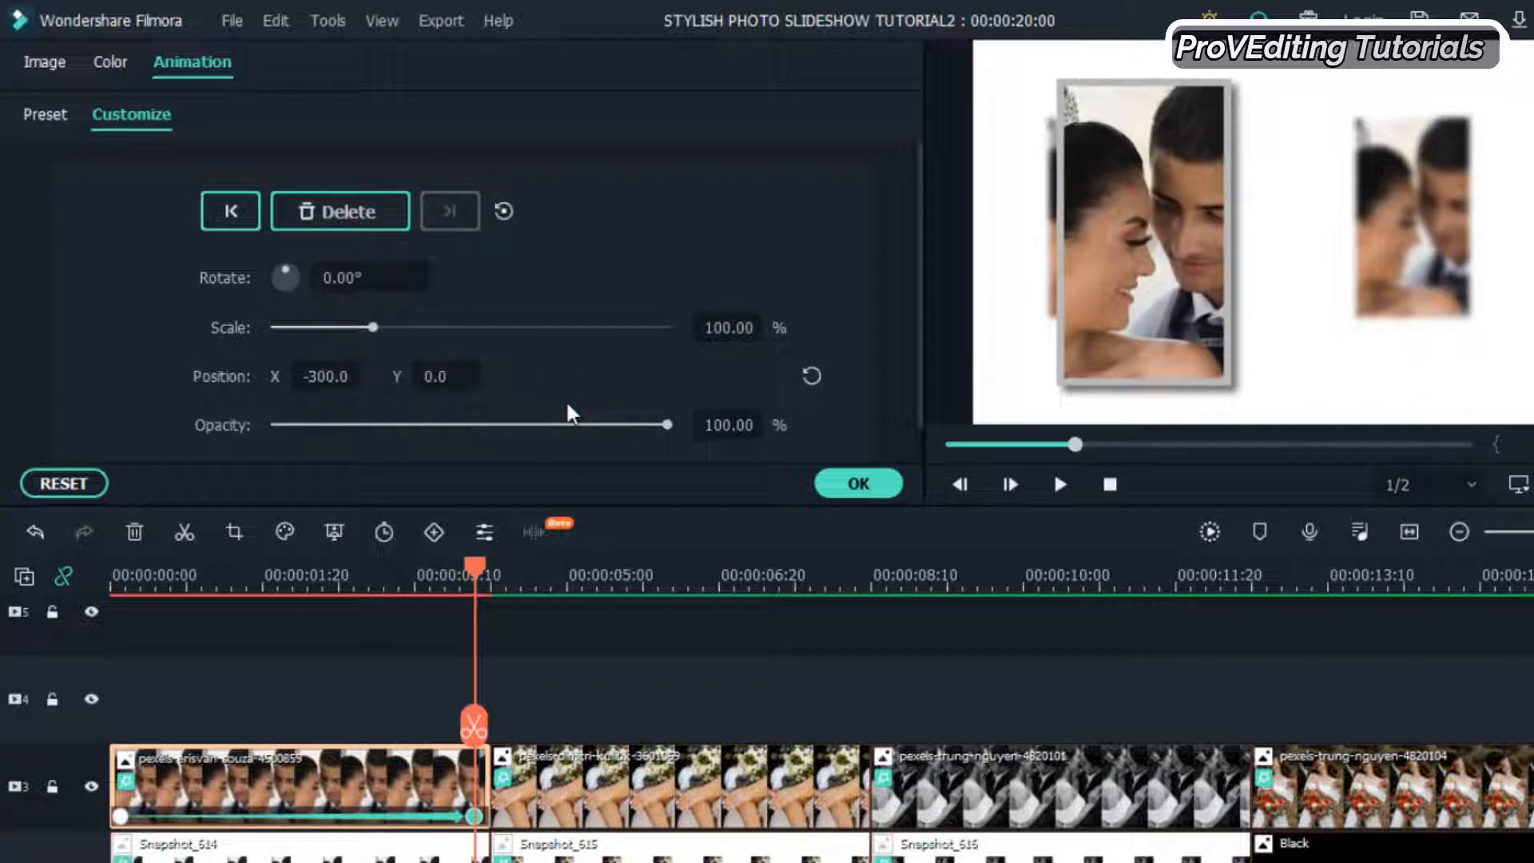
Move the second photo to the left side of the frame and add an animation keyframe at its clip's start
left_click_drag(475, 595, 647, 599)
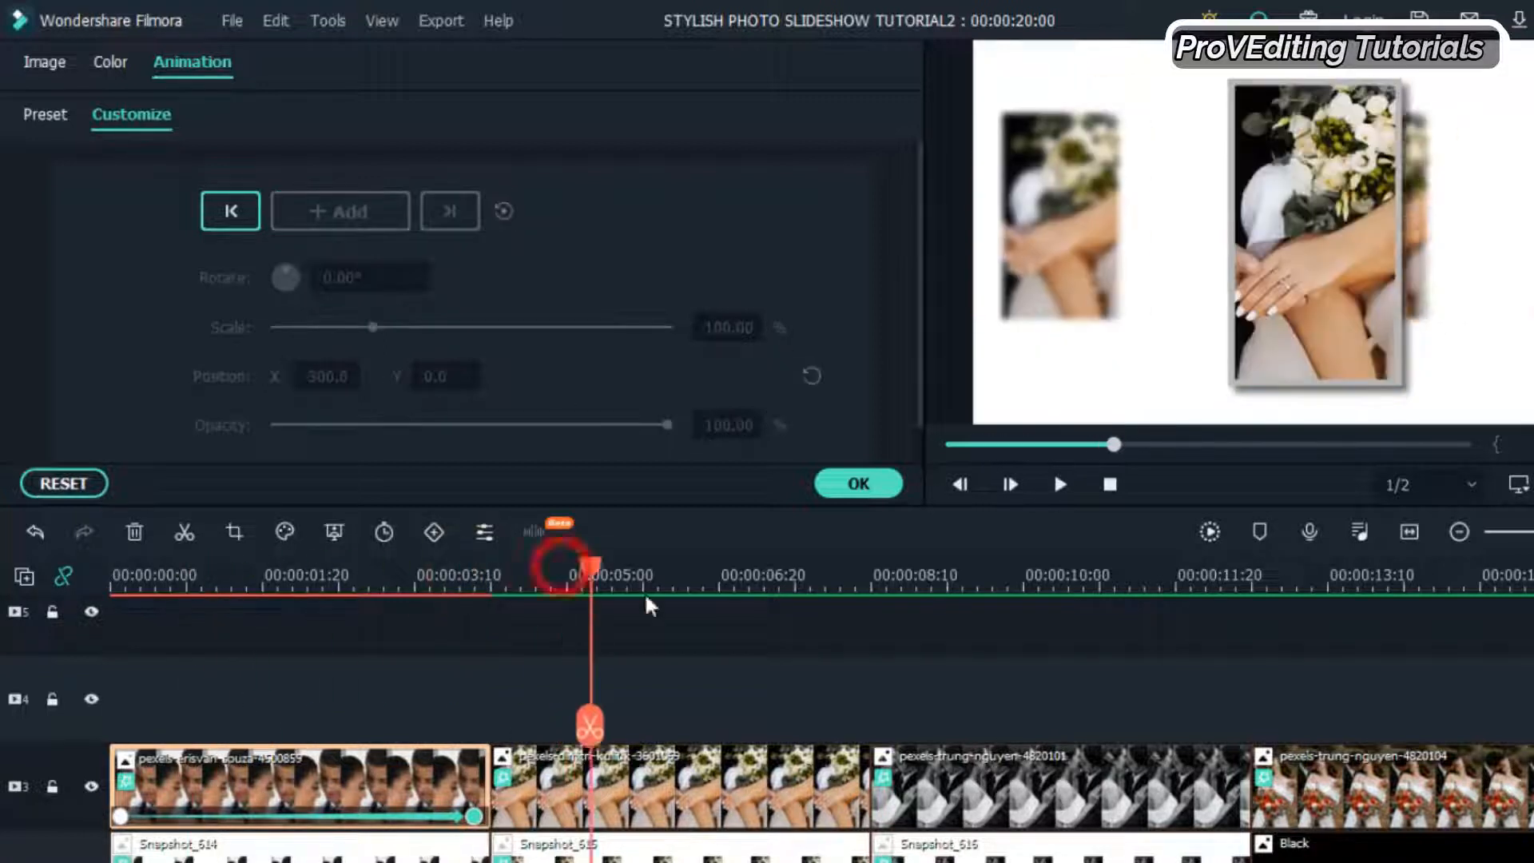
left_click(733, 786)
left_click_drag(1322, 247, 1250, 258)
left_click_drag(1250, 258, 1112, 295)
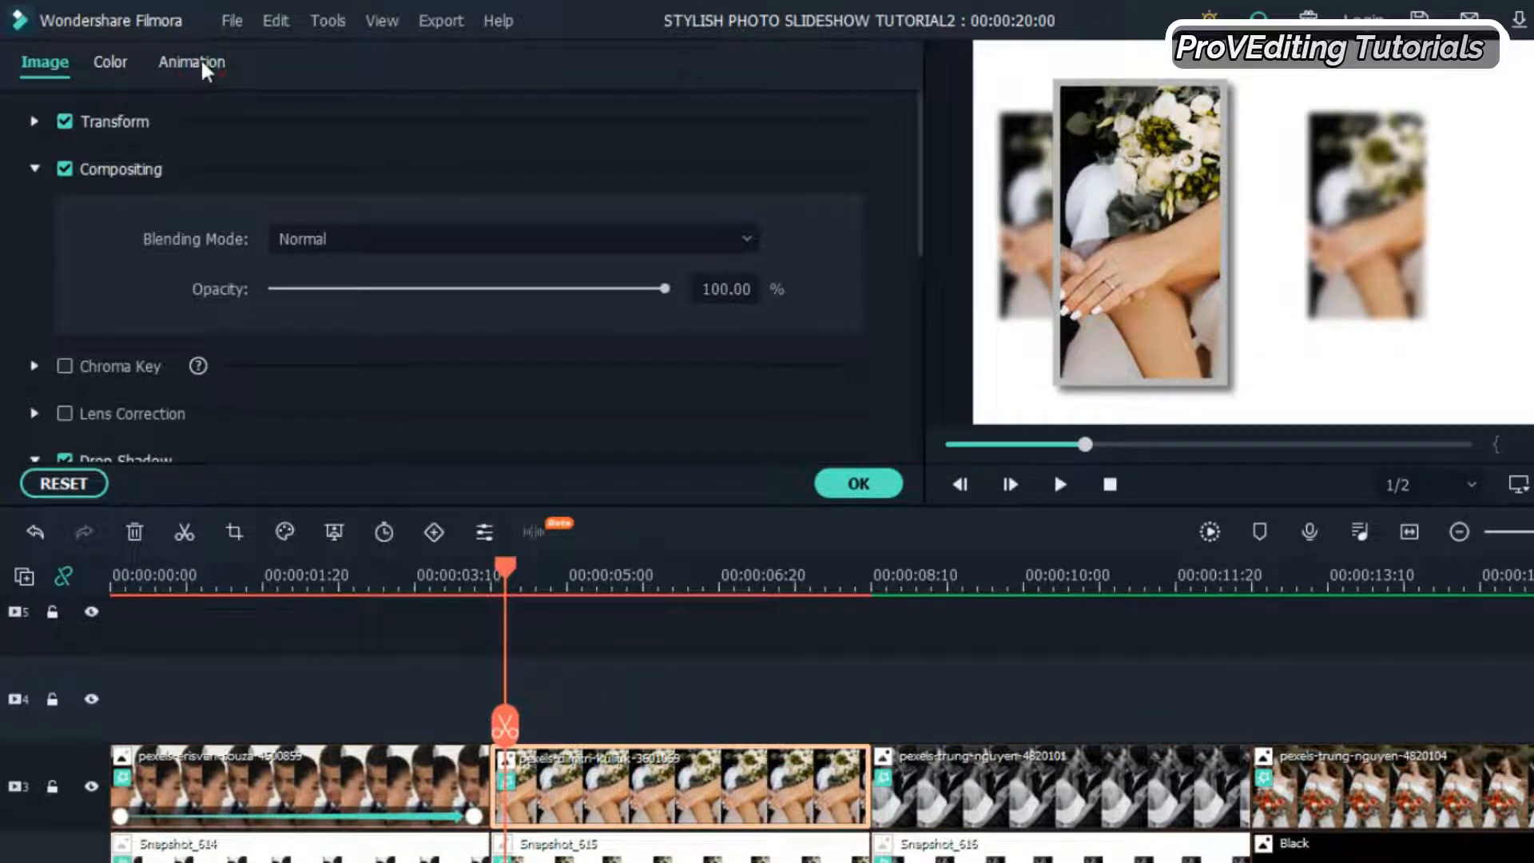
left_click(204, 68)
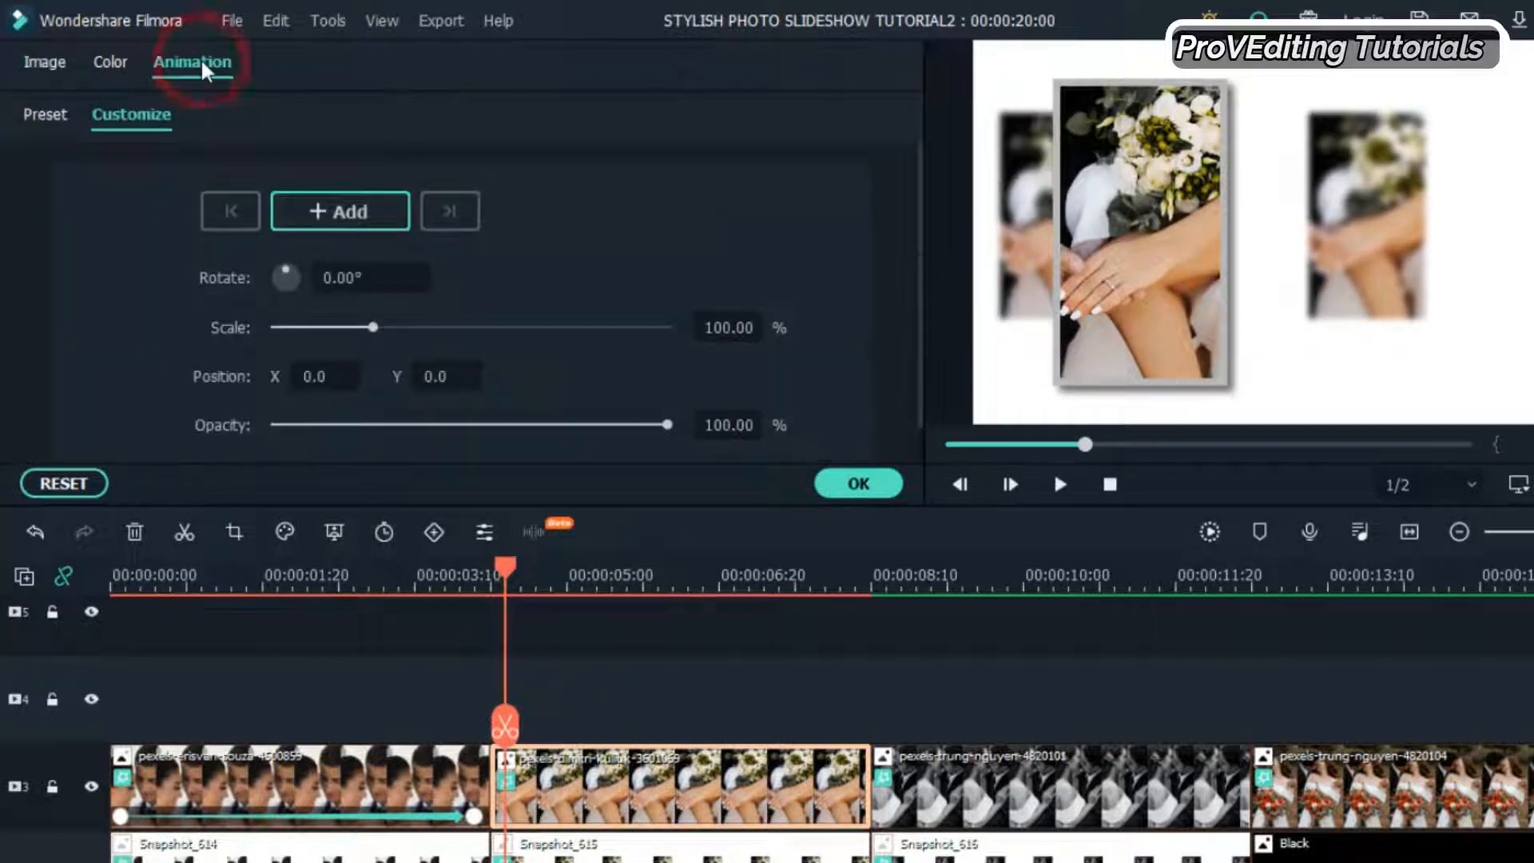
left_click(330, 208)
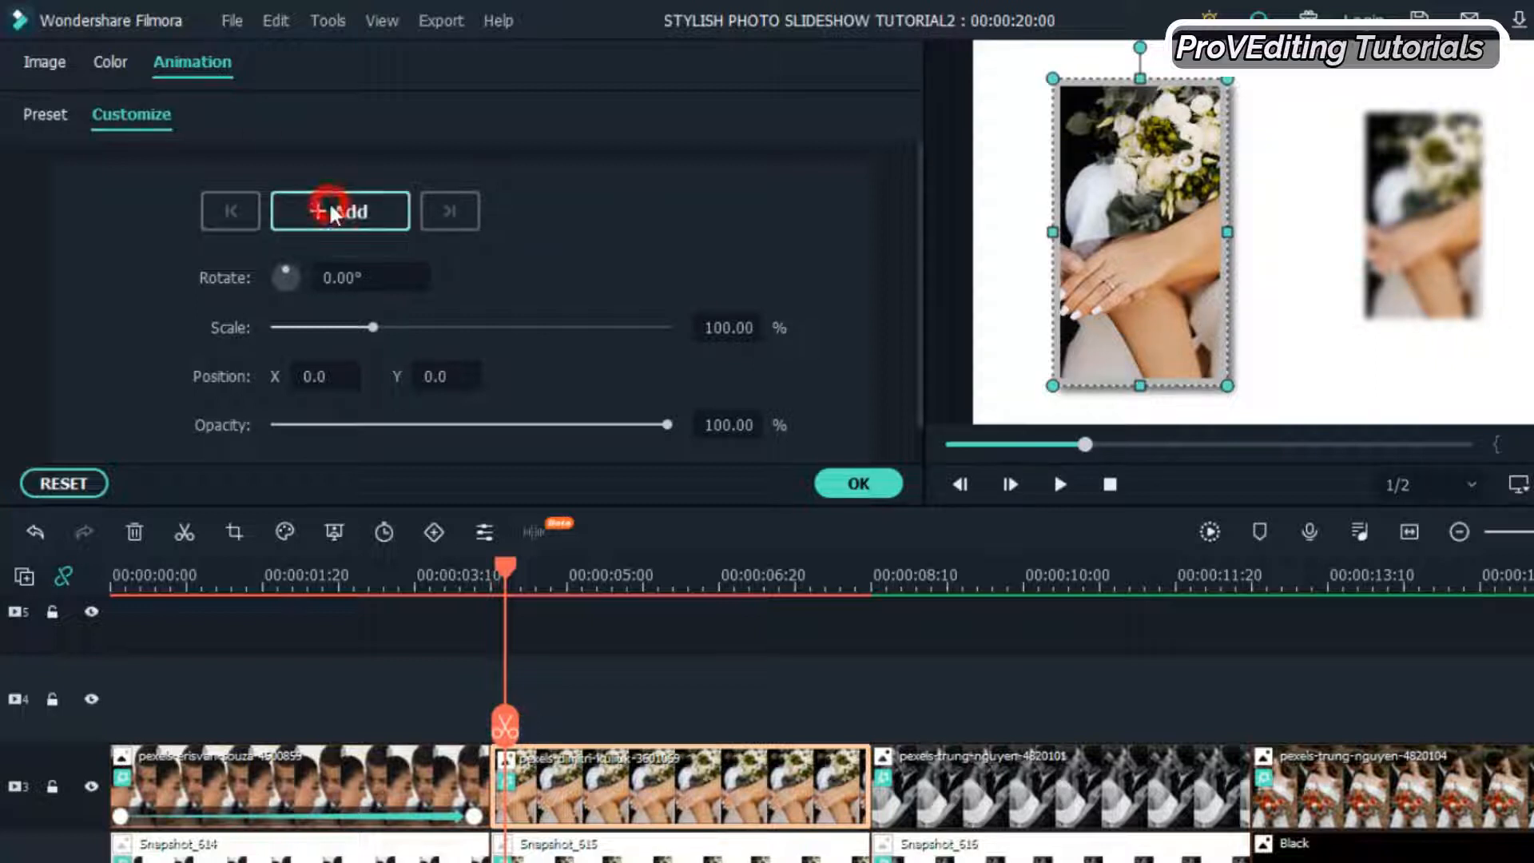
At the end of the second photo clip, set the animation position X to 300
left_click(507, 568)
left_click_drag(524, 576, 868, 637)
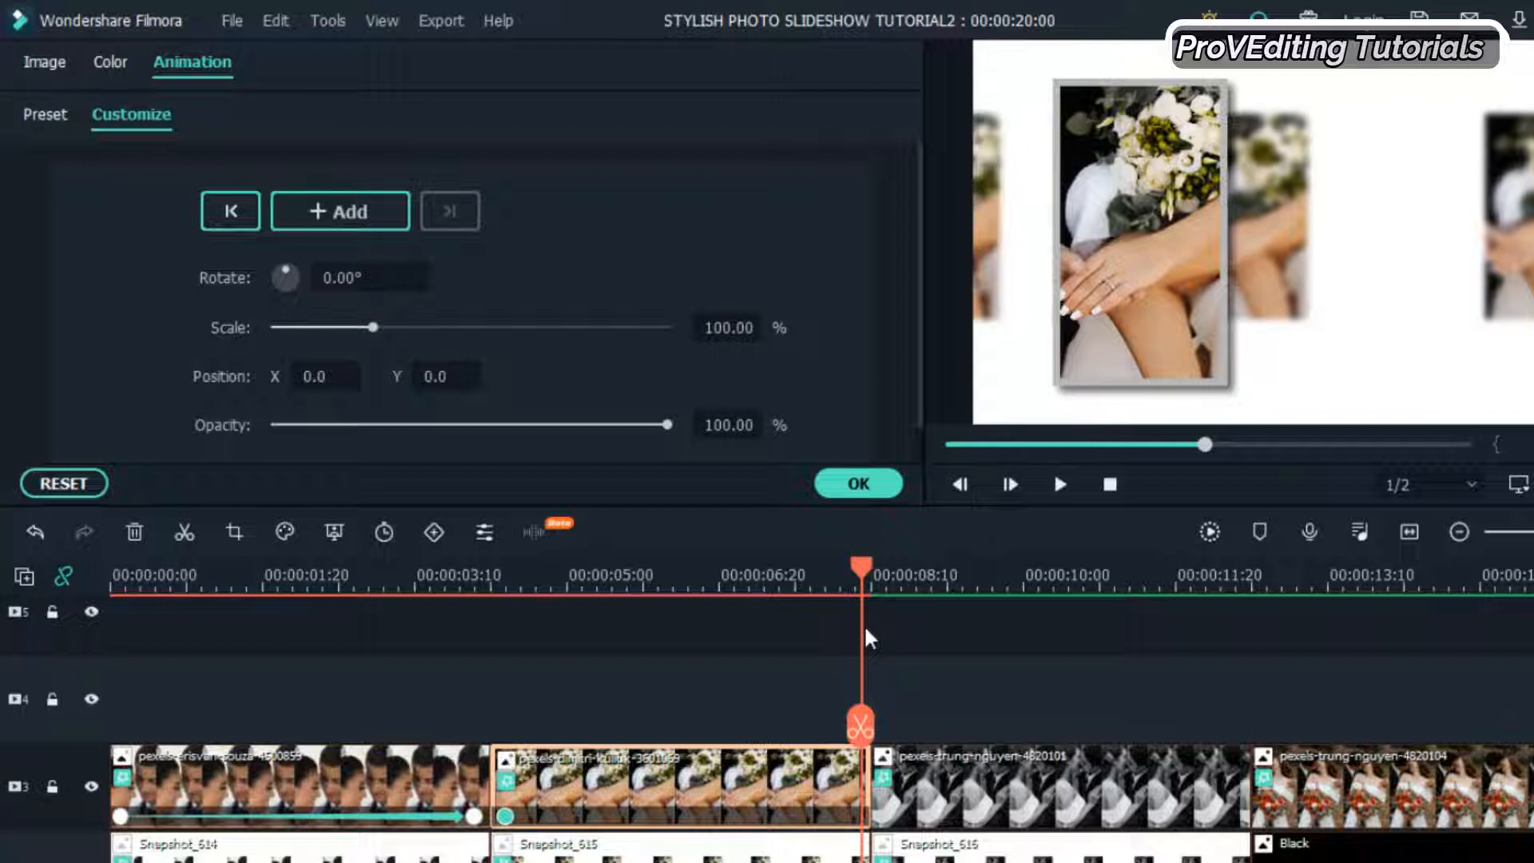
left_click(314, 377)
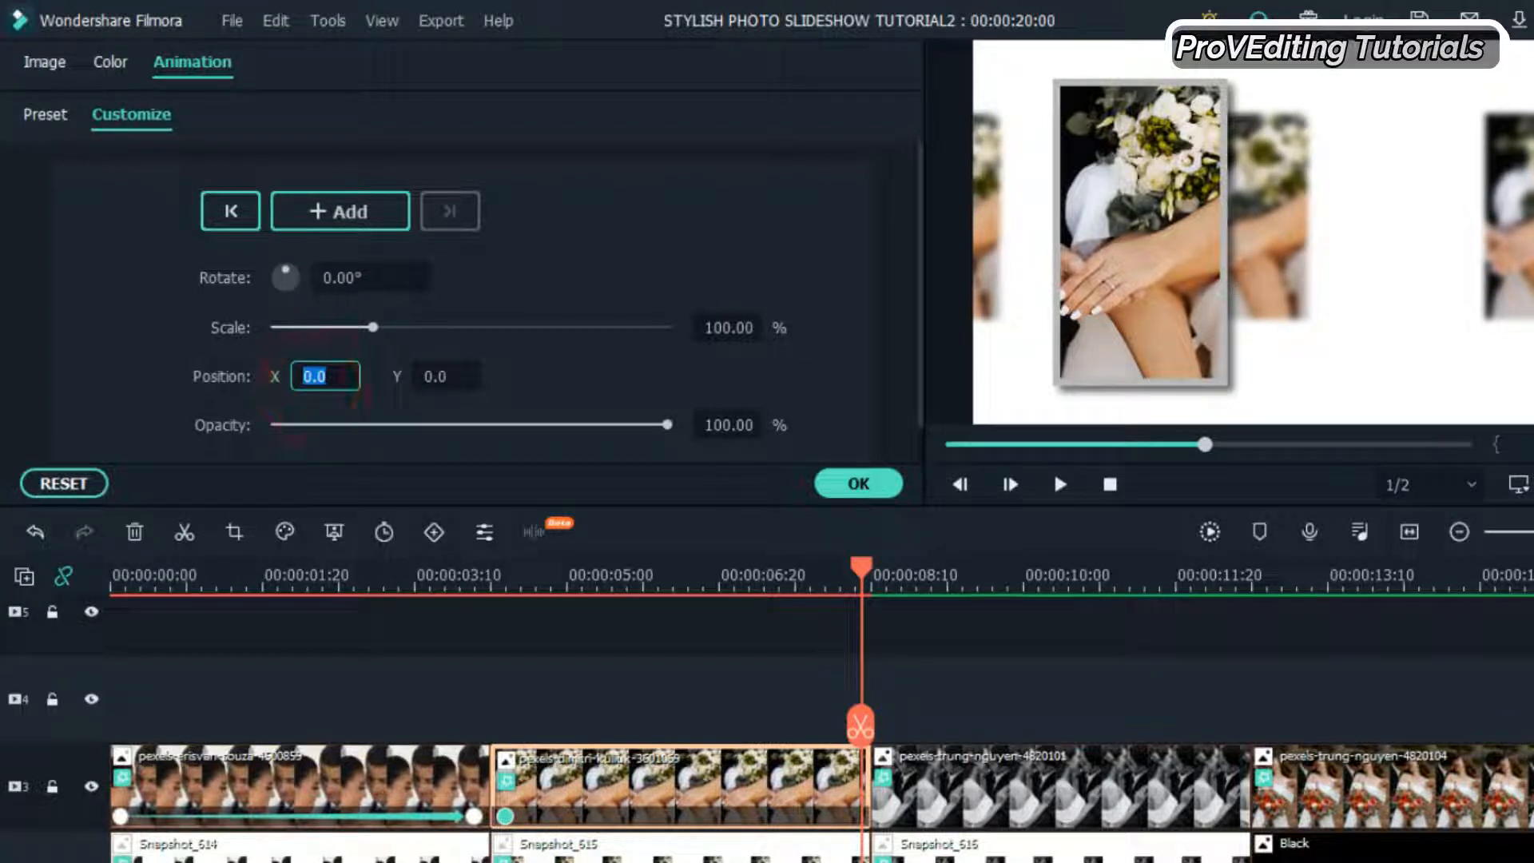
left_click(502, 388)
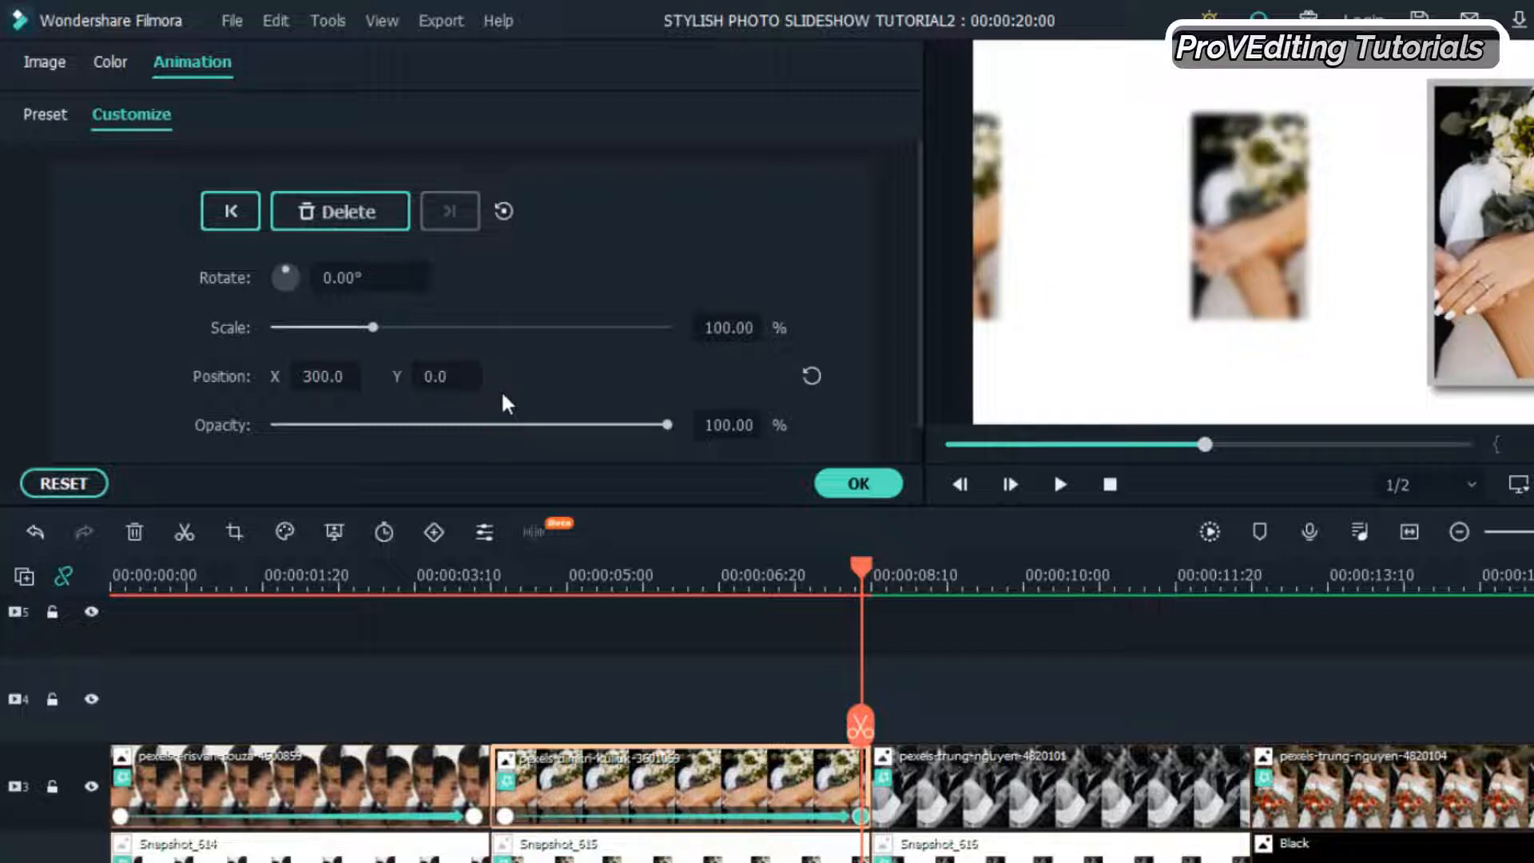
Shift the third photo to the right of the frame and add animation keyframes at its clip's start and end
left_click_drag(865, 567, 891, 603)
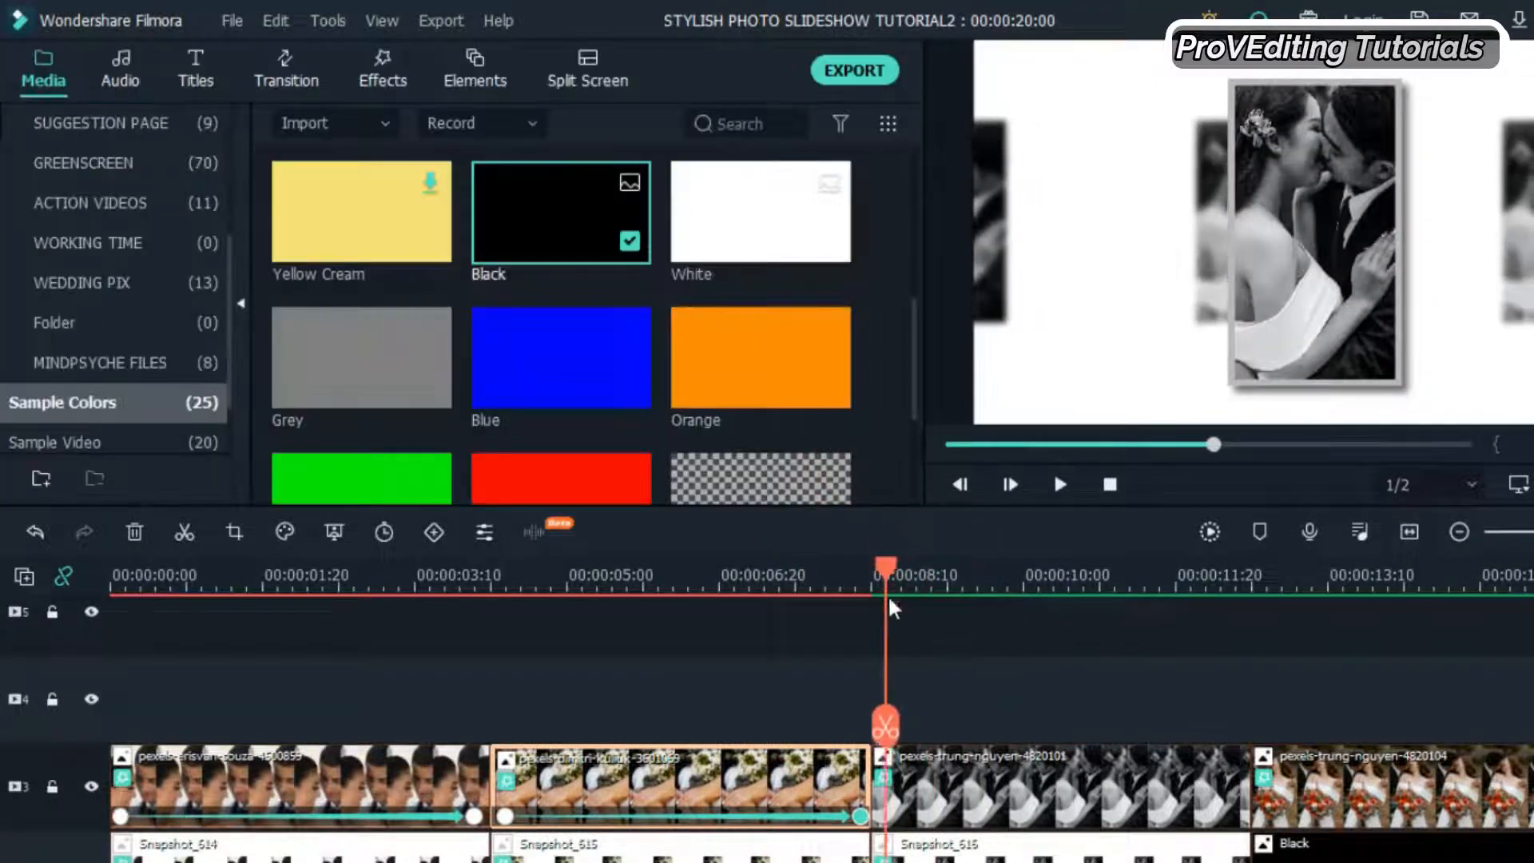
left_click_drag(1314, 246, 1462, 247)
left_click(118, 103)
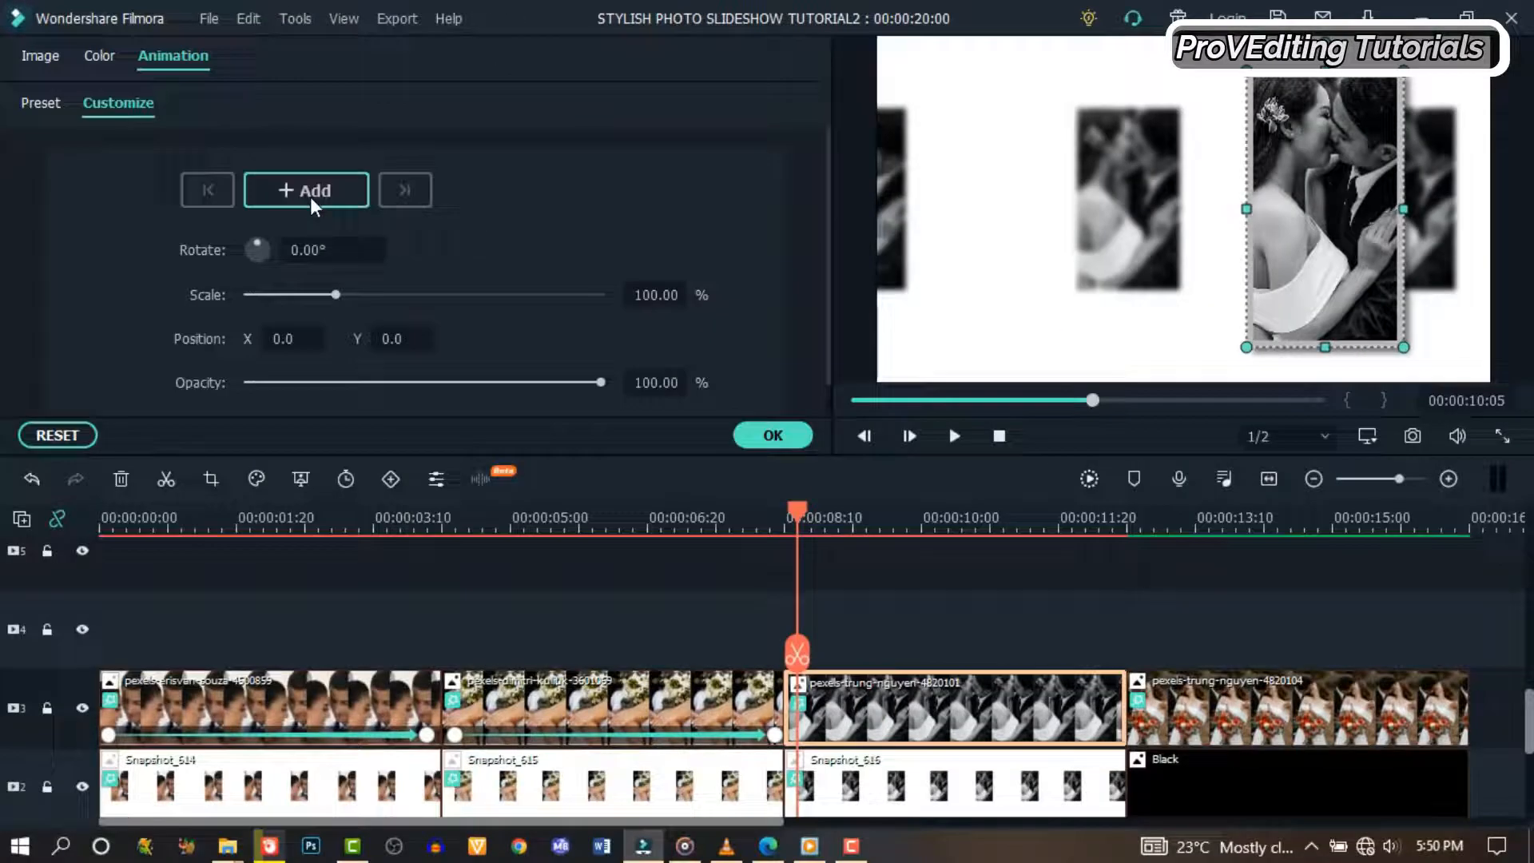
left_click(312, 203)
left_click_drag(1150, 586, 1114, 587)
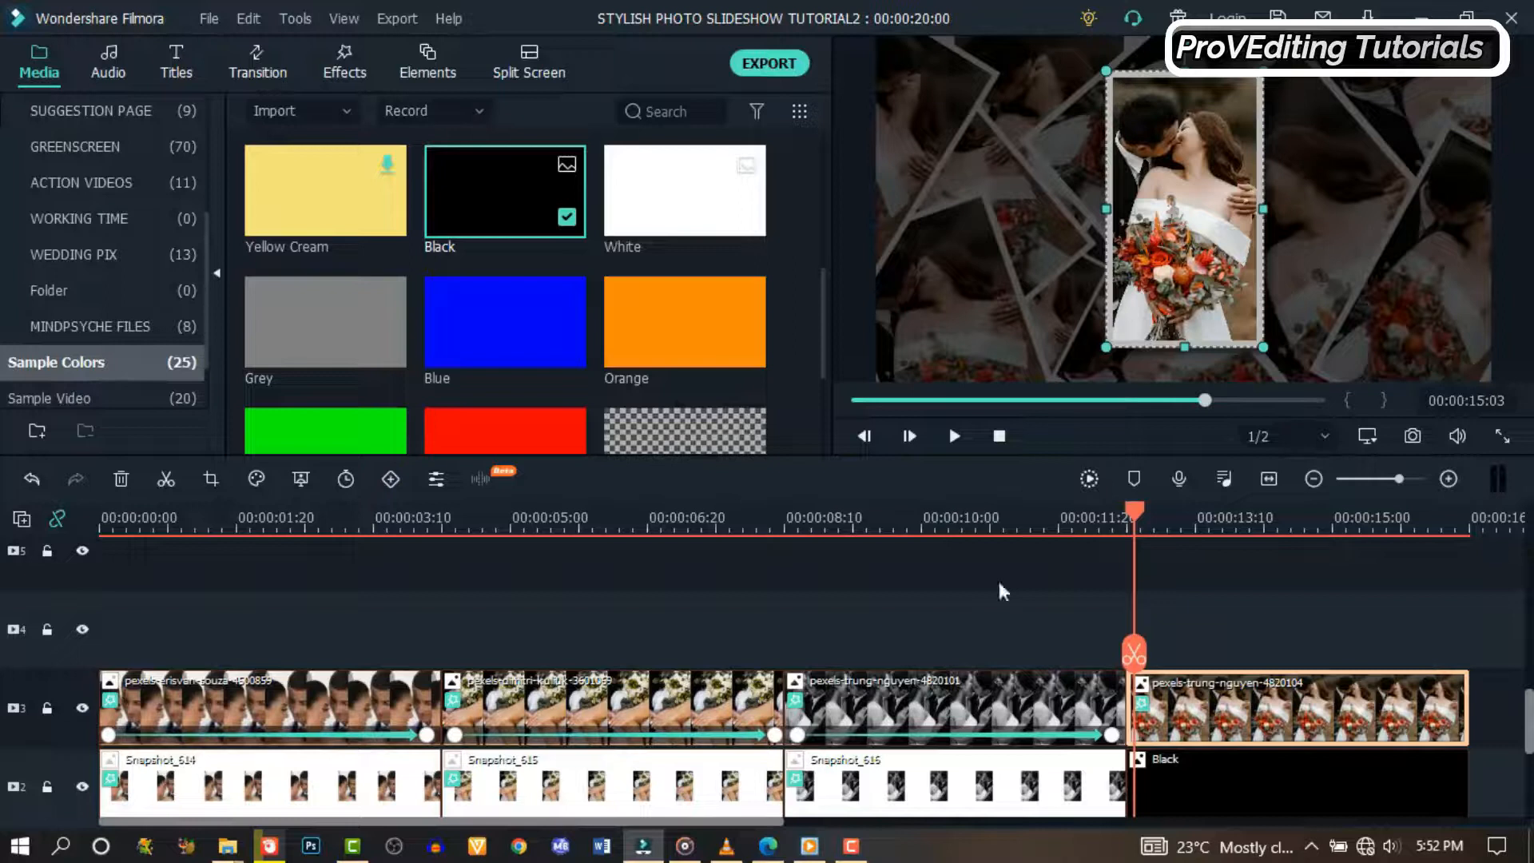
Enlarge the fourth photo on track 3 by raising its Transform scale slightly
double_click(1193, 707)
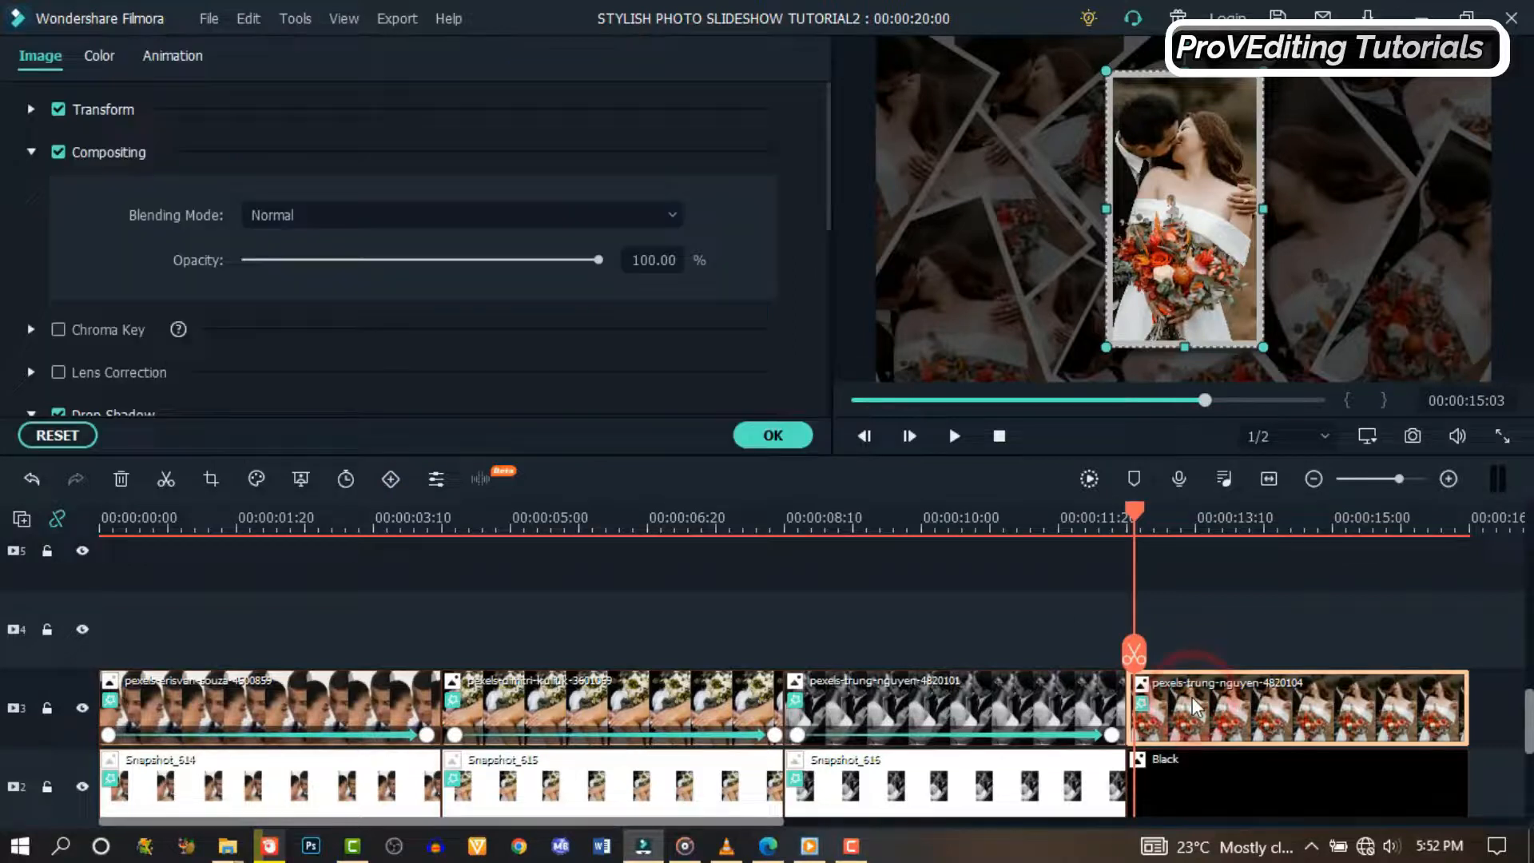
left_click(30, 152)
left_click(32, 109)
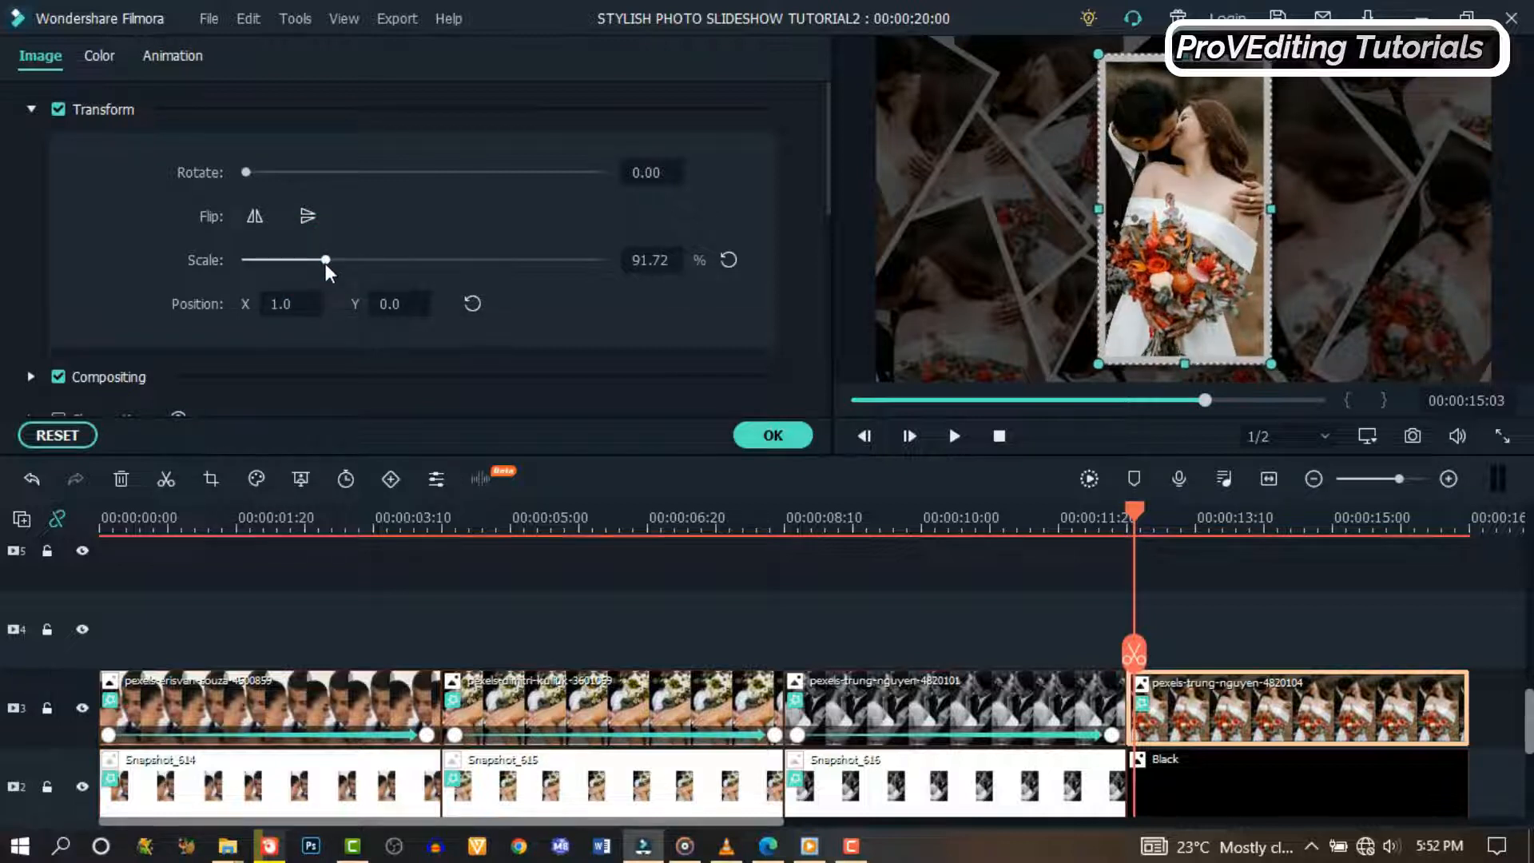
Add custom animation keyframes at the start and end of the fourth photo clip
left_click(165, 56)
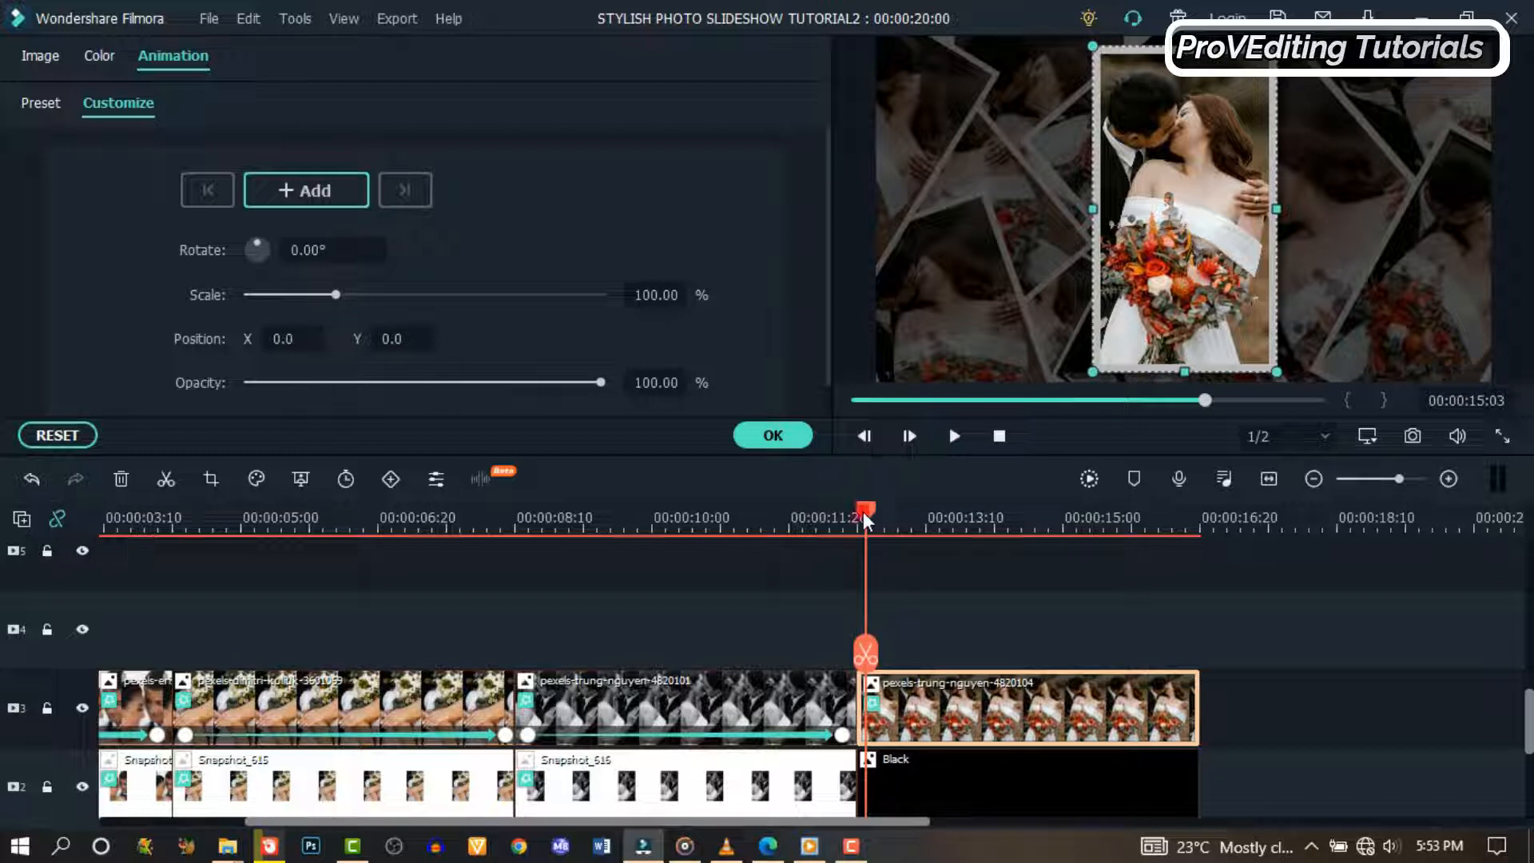
left_click_drag(865, 511, 1008, 527)
left_click_drag(1070, 593, 1196, 620)
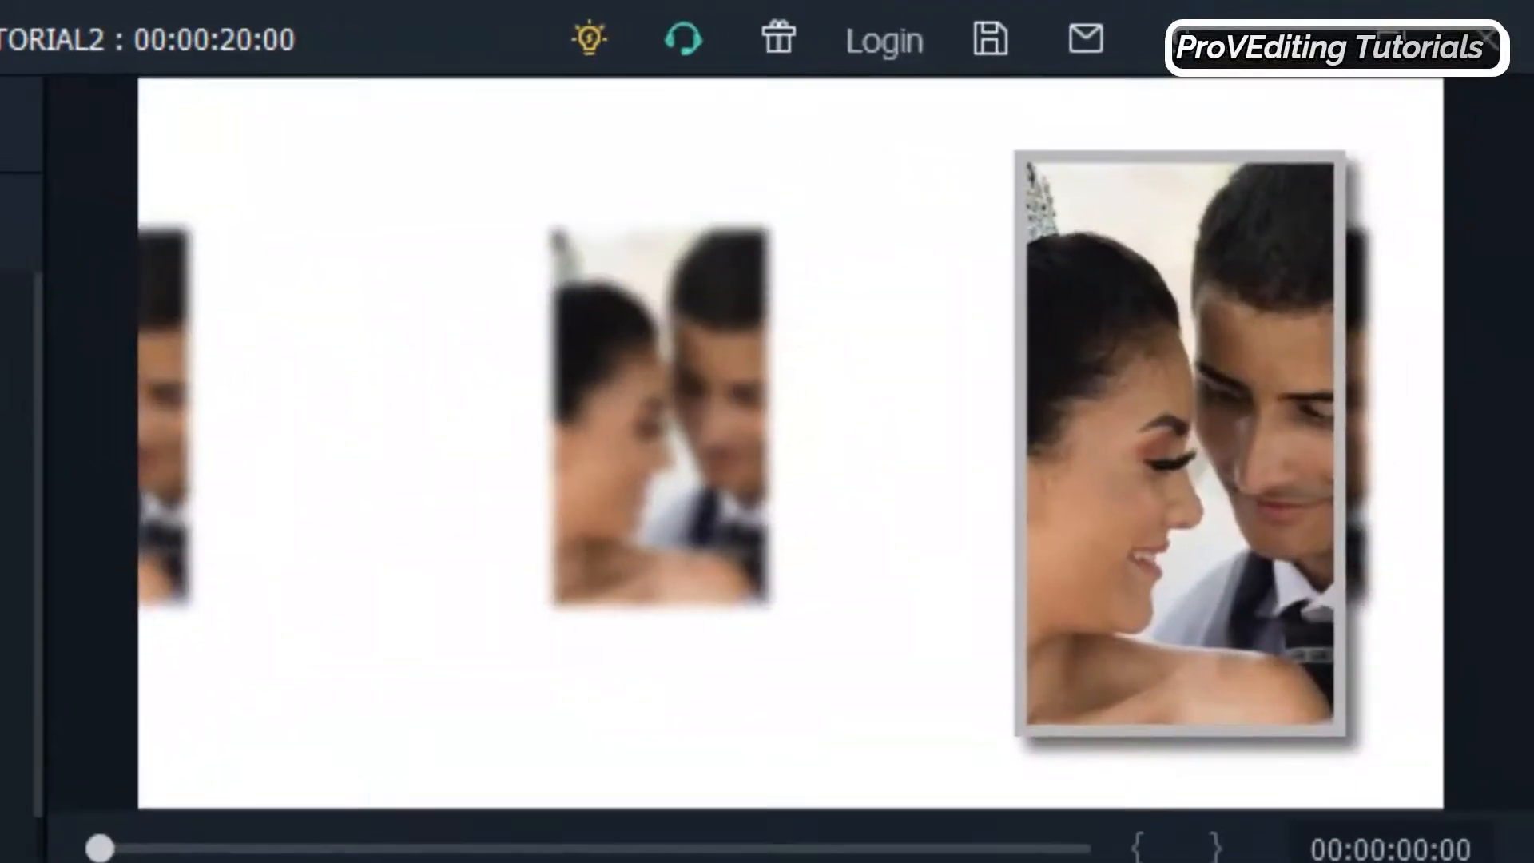
Apply the Linear 14 transition at all three cuts between the photos on track 3 and render the timeline preview
left_click(308, 862)
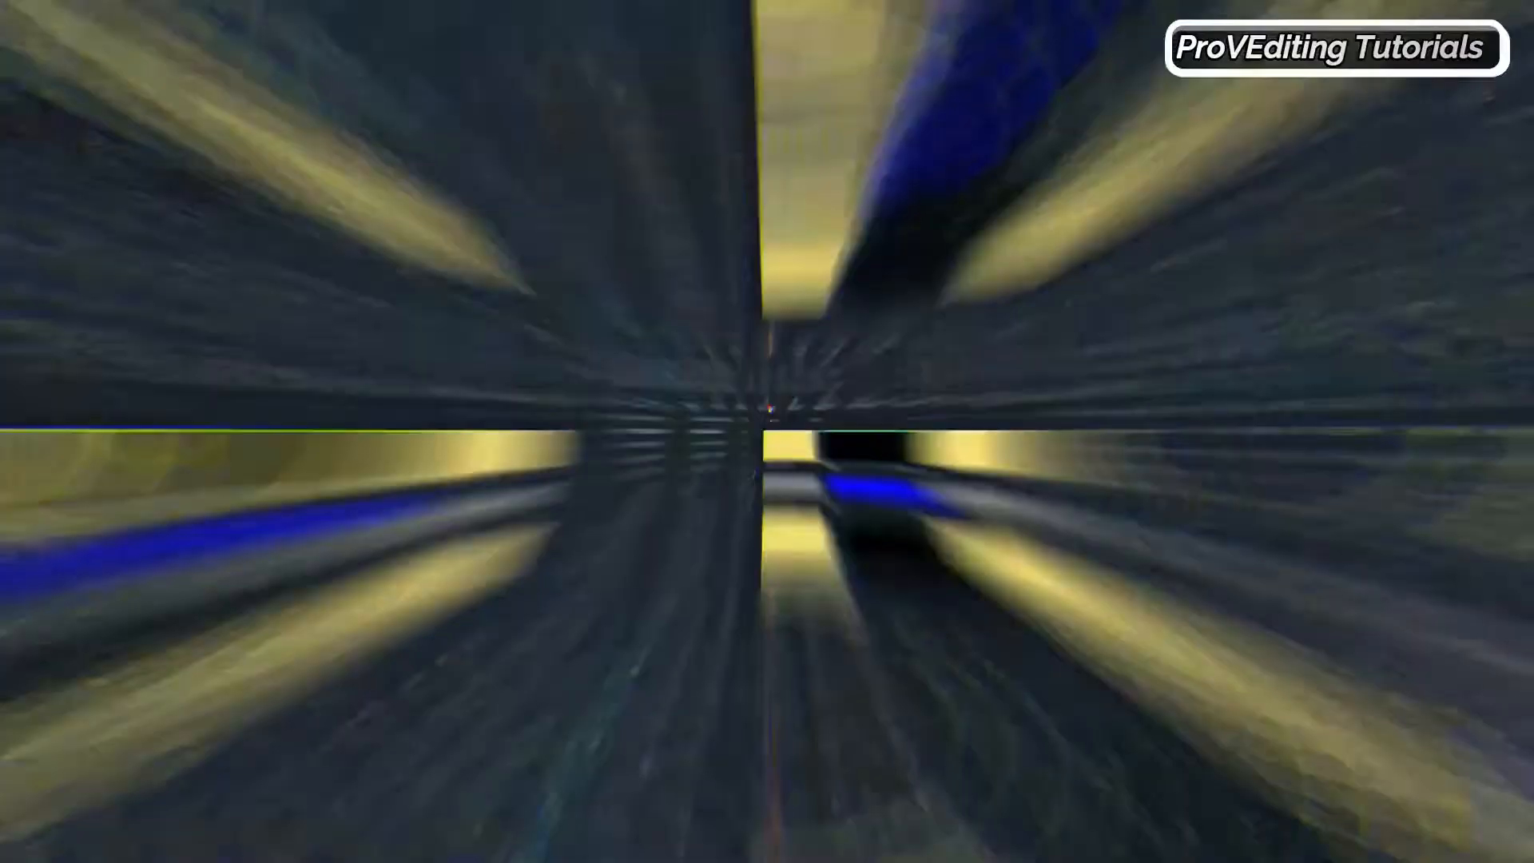
left_click(755, 209)
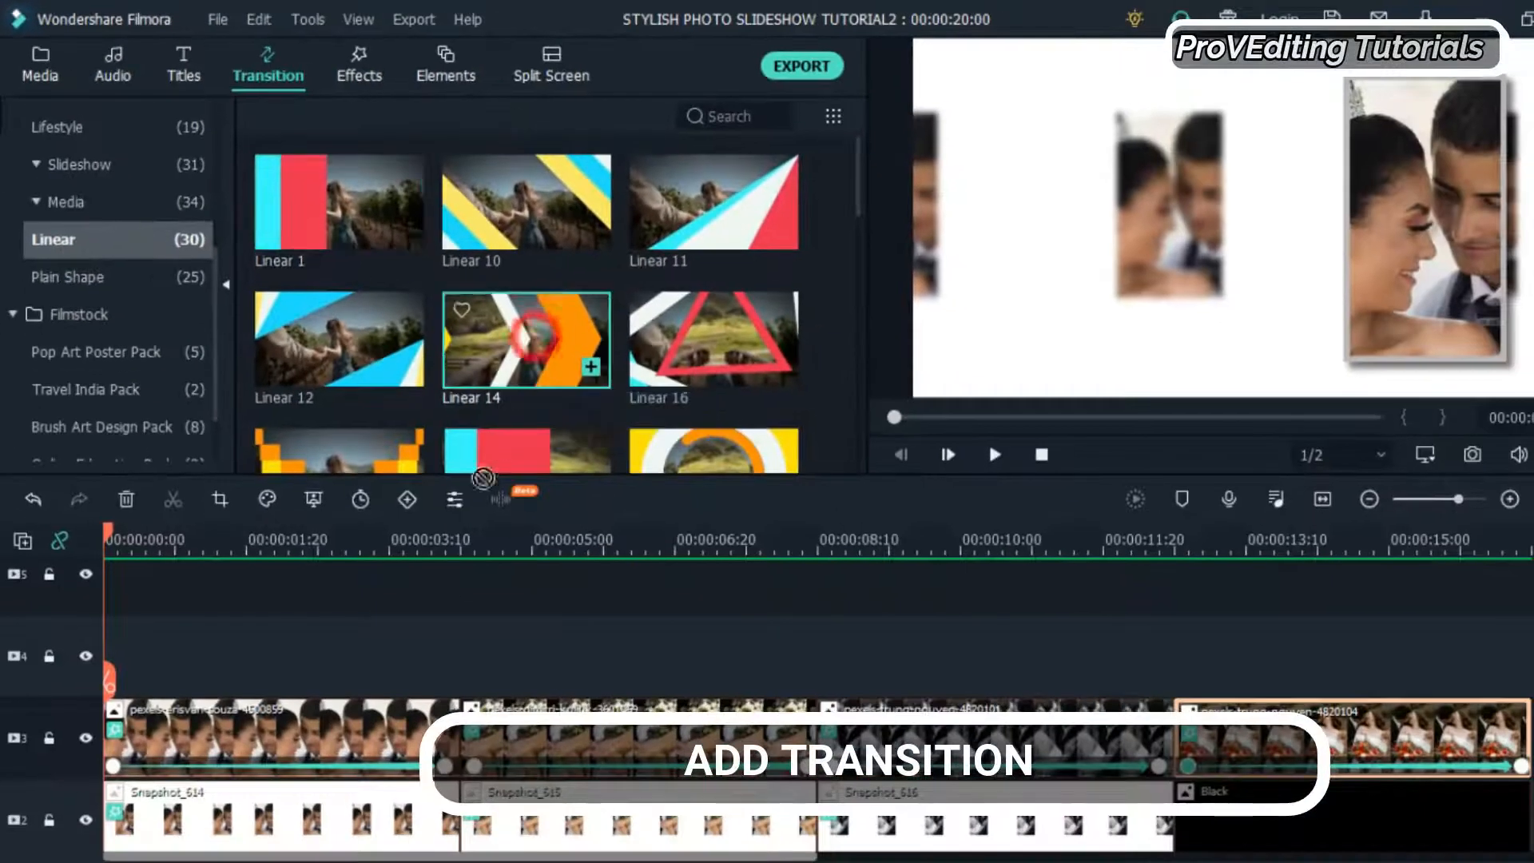
left_click_drag(512, 367, 437, 739)
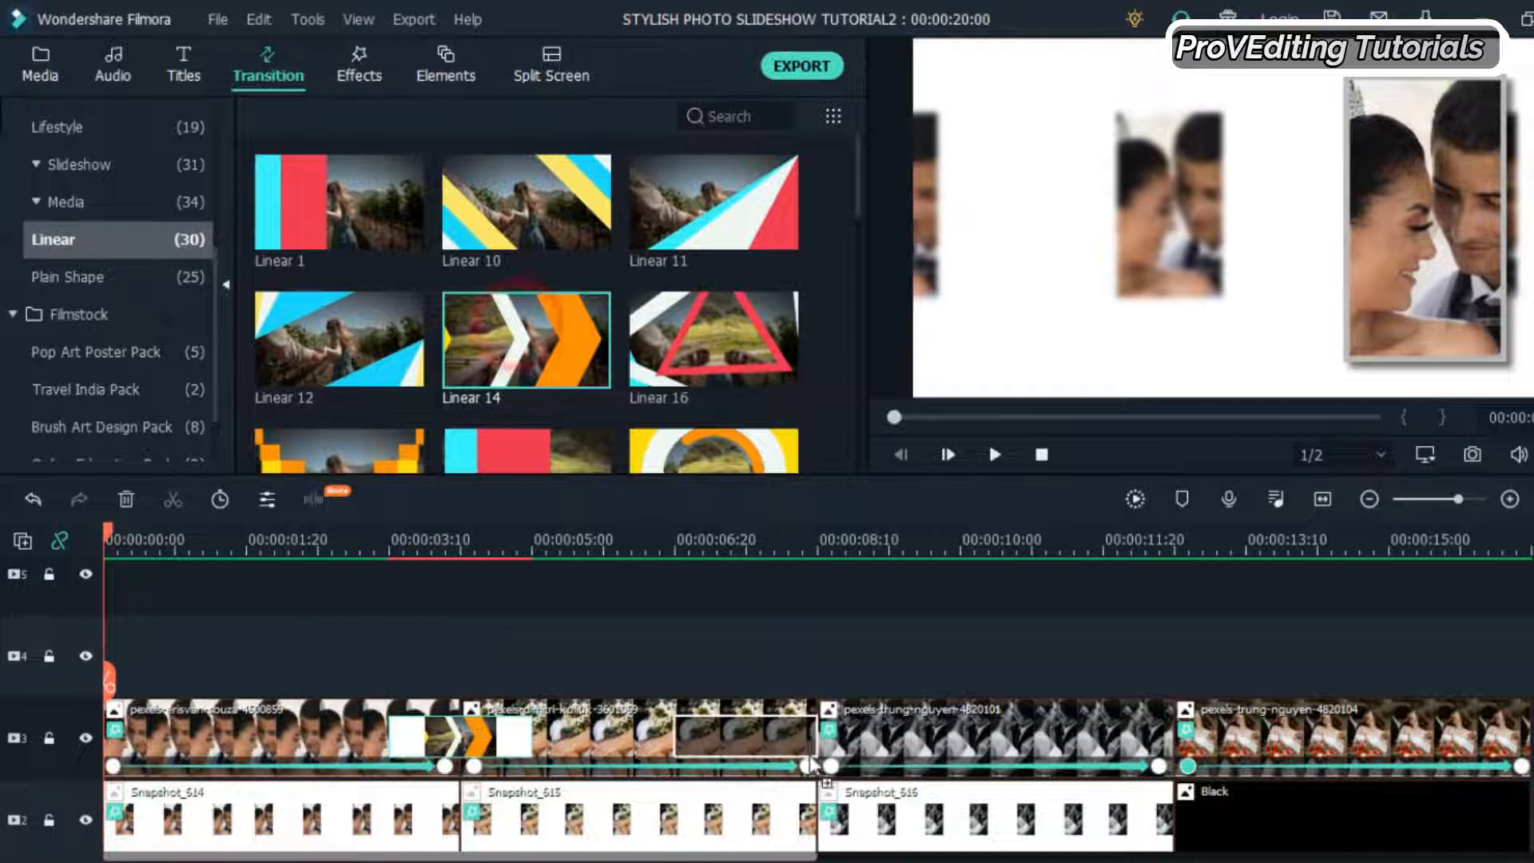
left_click_drag(558, 326, 1123, 755)
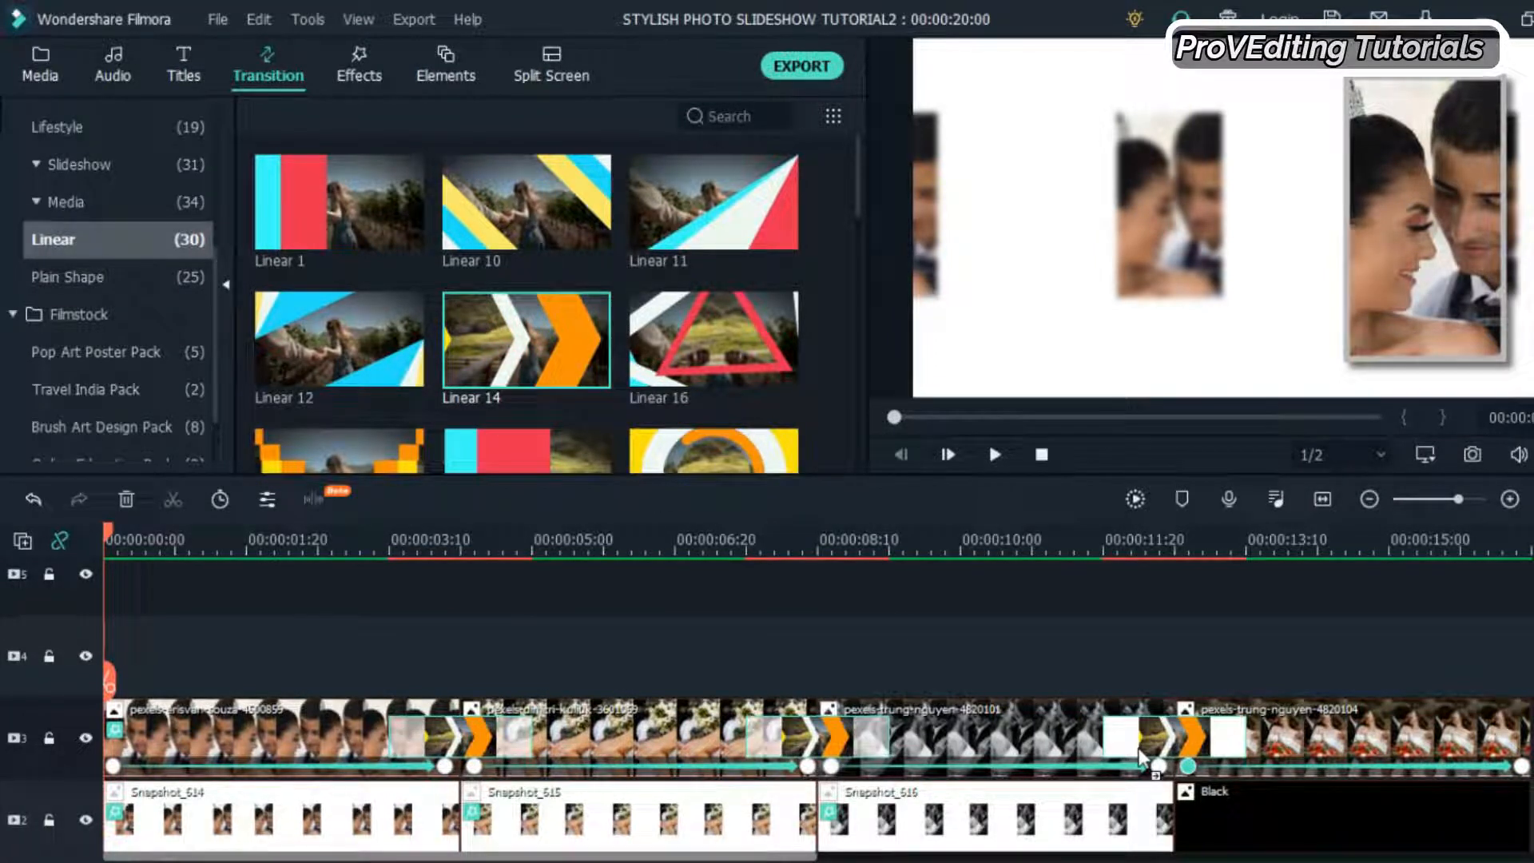
left_click(1136, 499)
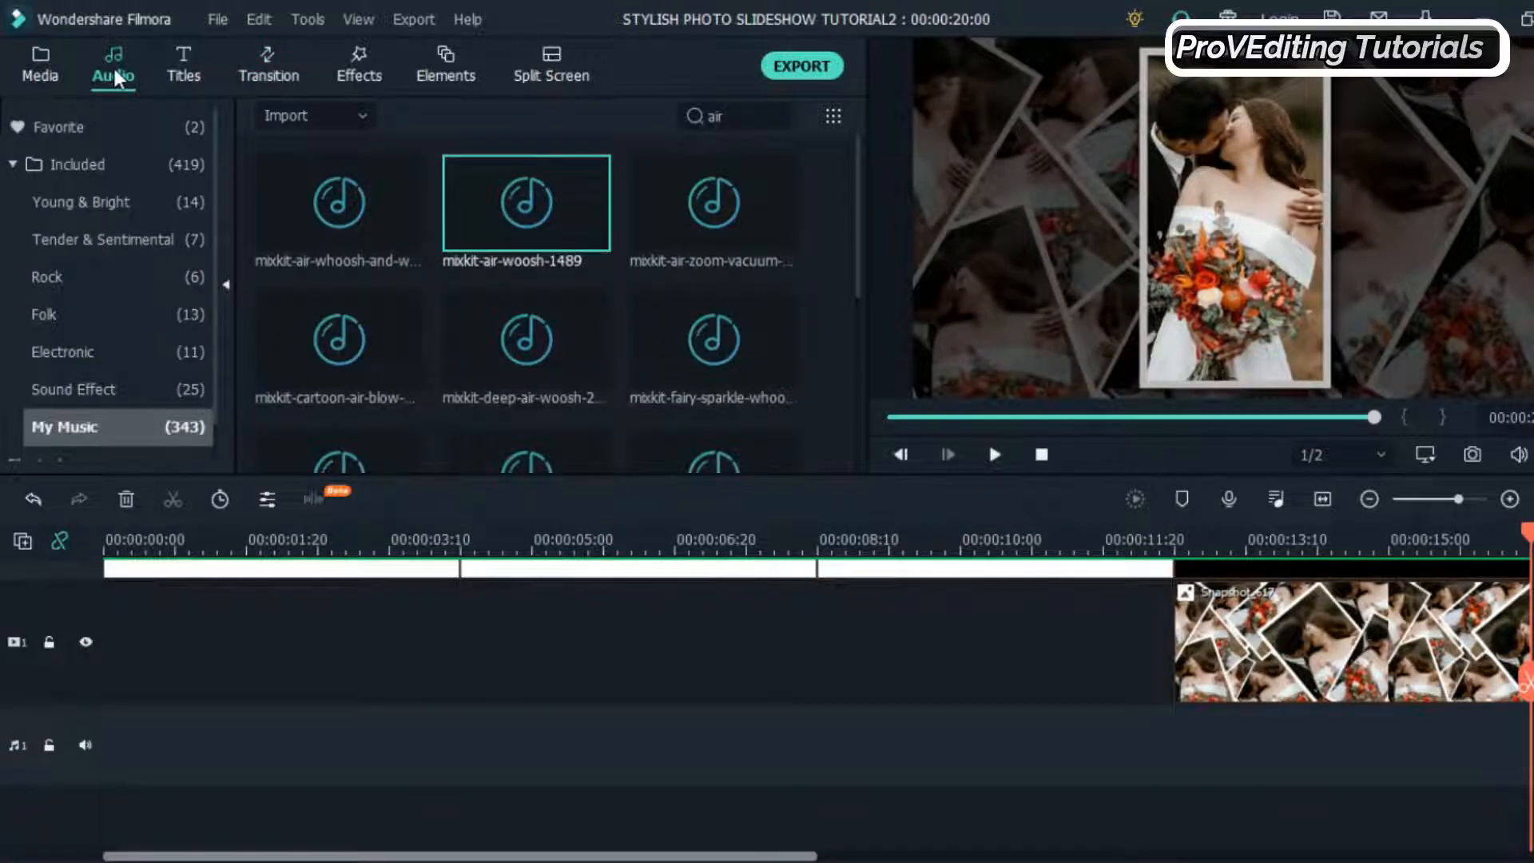
Place the mixkit-air-woosh-1489 sound effect at the start of audio track 1 and delete the empty tracks
left_click_drag(481, 224, 112, 739)
right_click(71, 683)
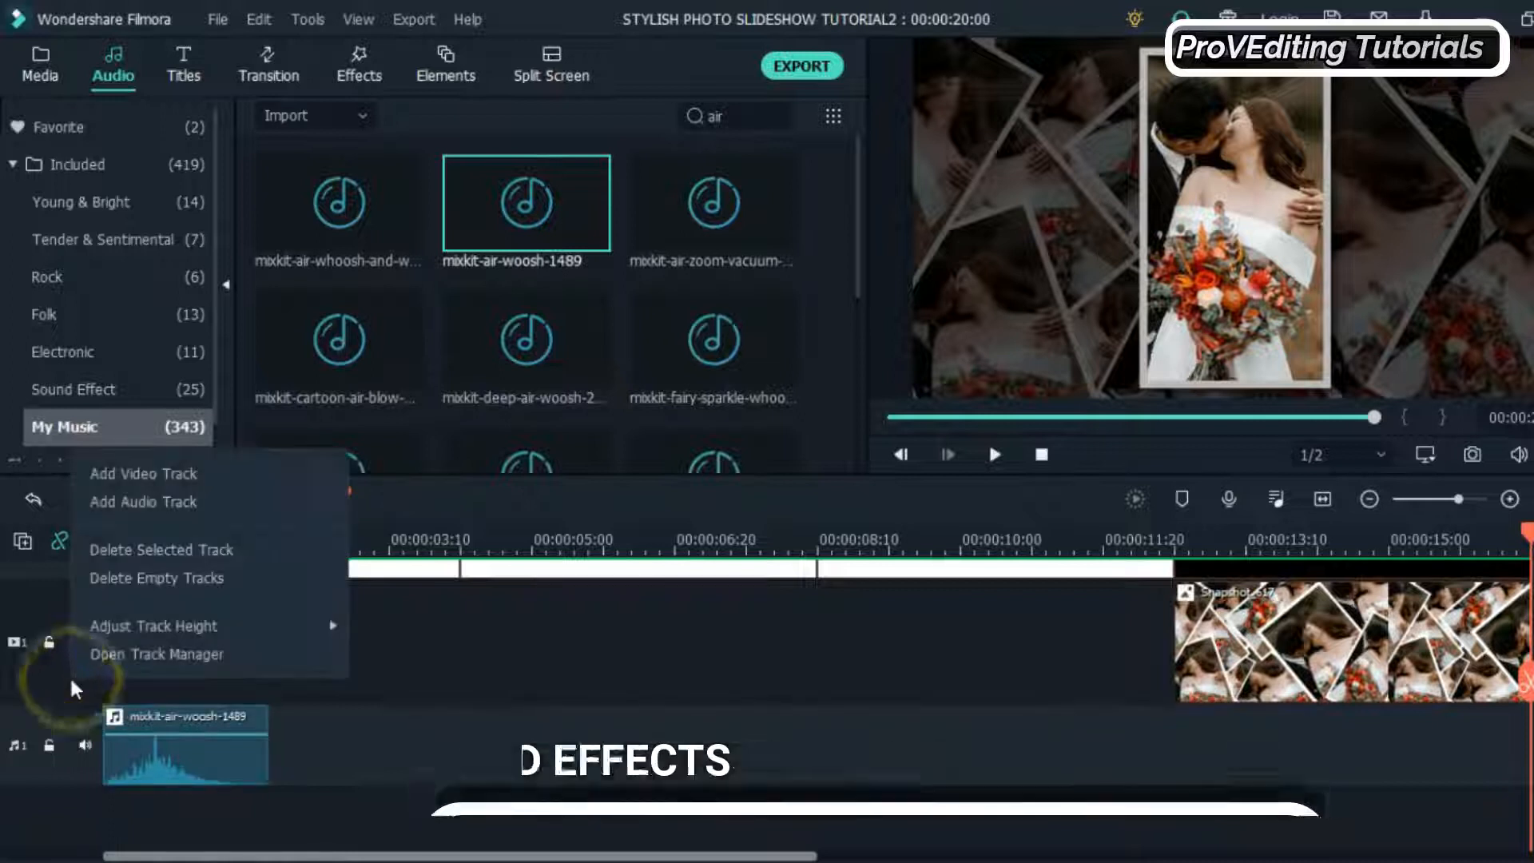
left_click(180, 763)
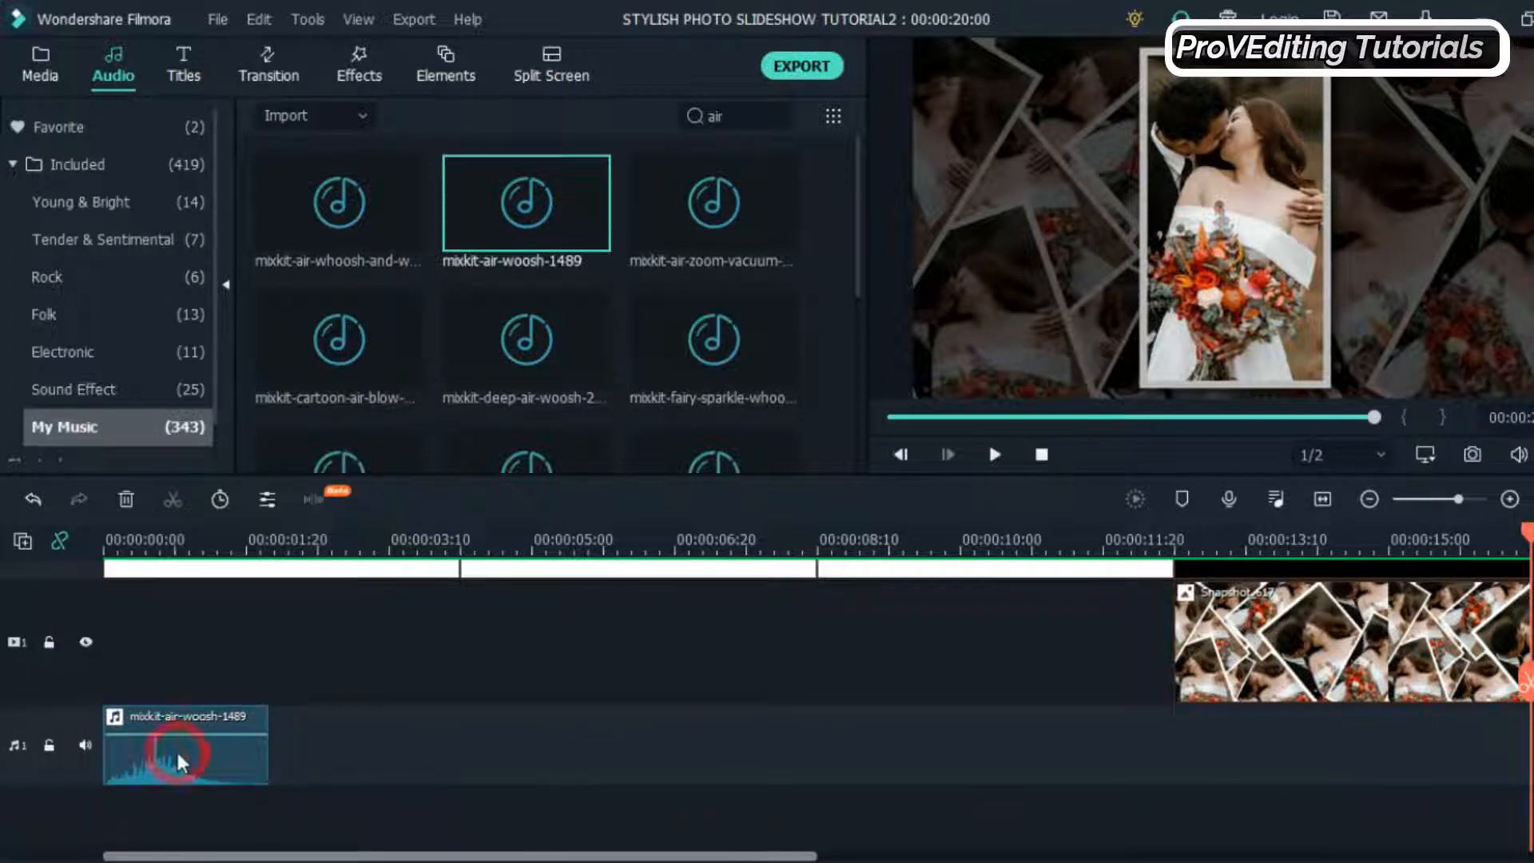
right_click(88, 676)
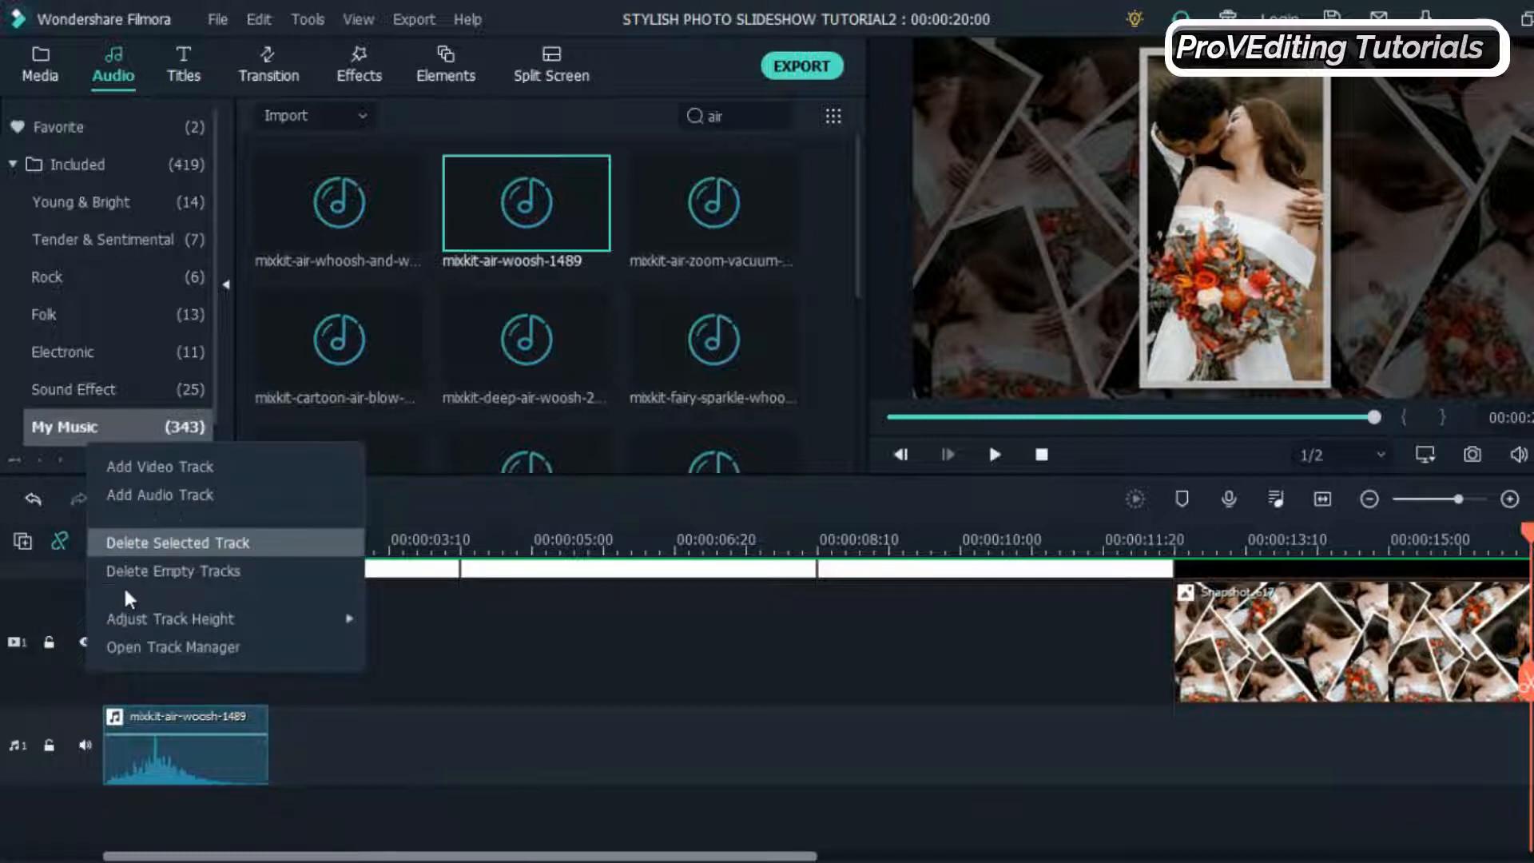
left_click(190, 572)
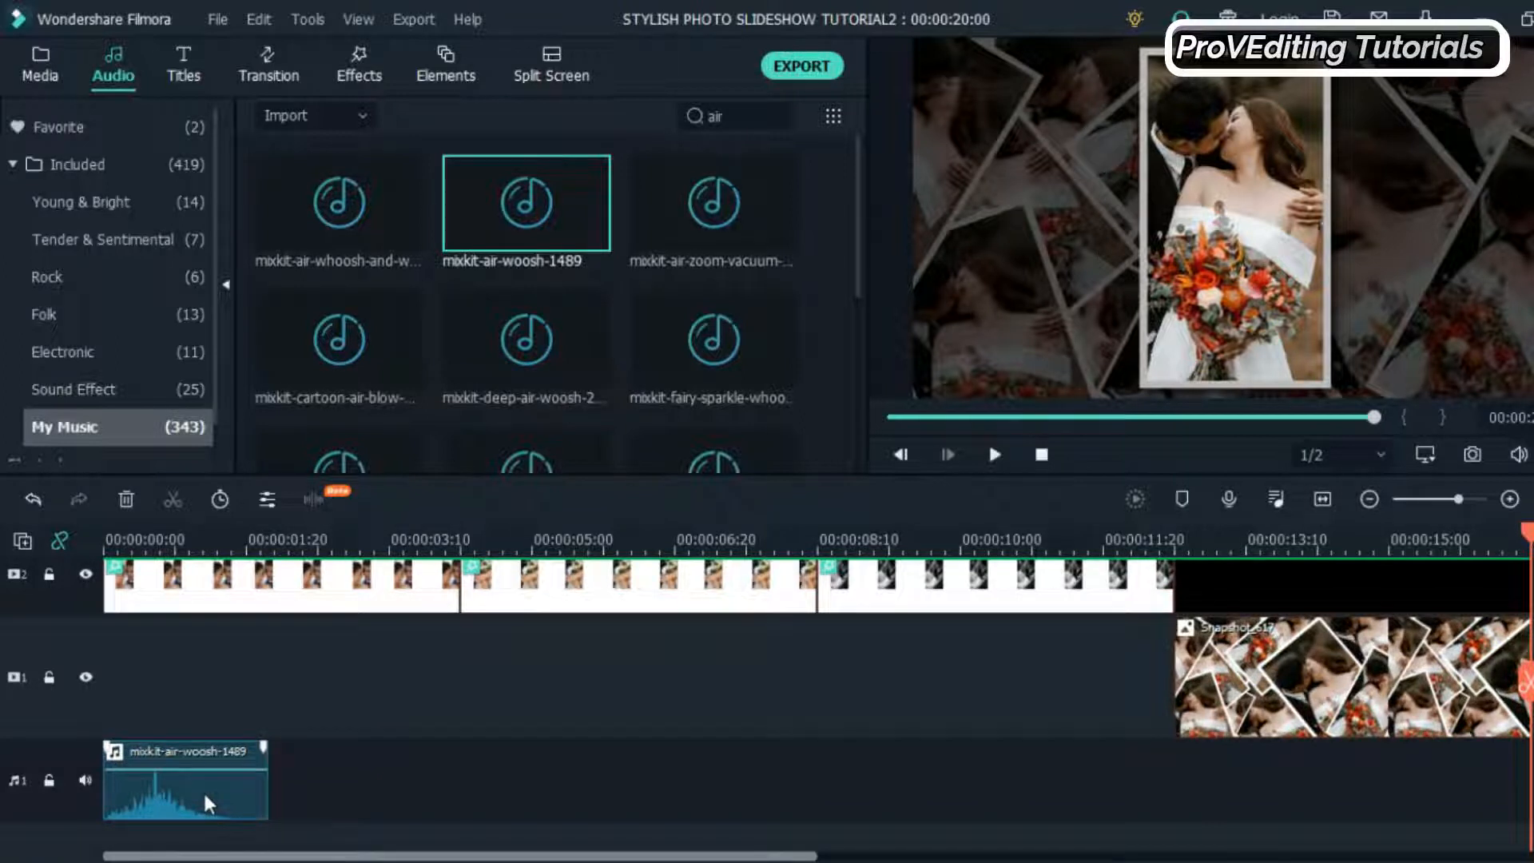
Lower the volume of the mixkit-air-woosh-1489 clip to about -6 dB
double_click(210, 803)
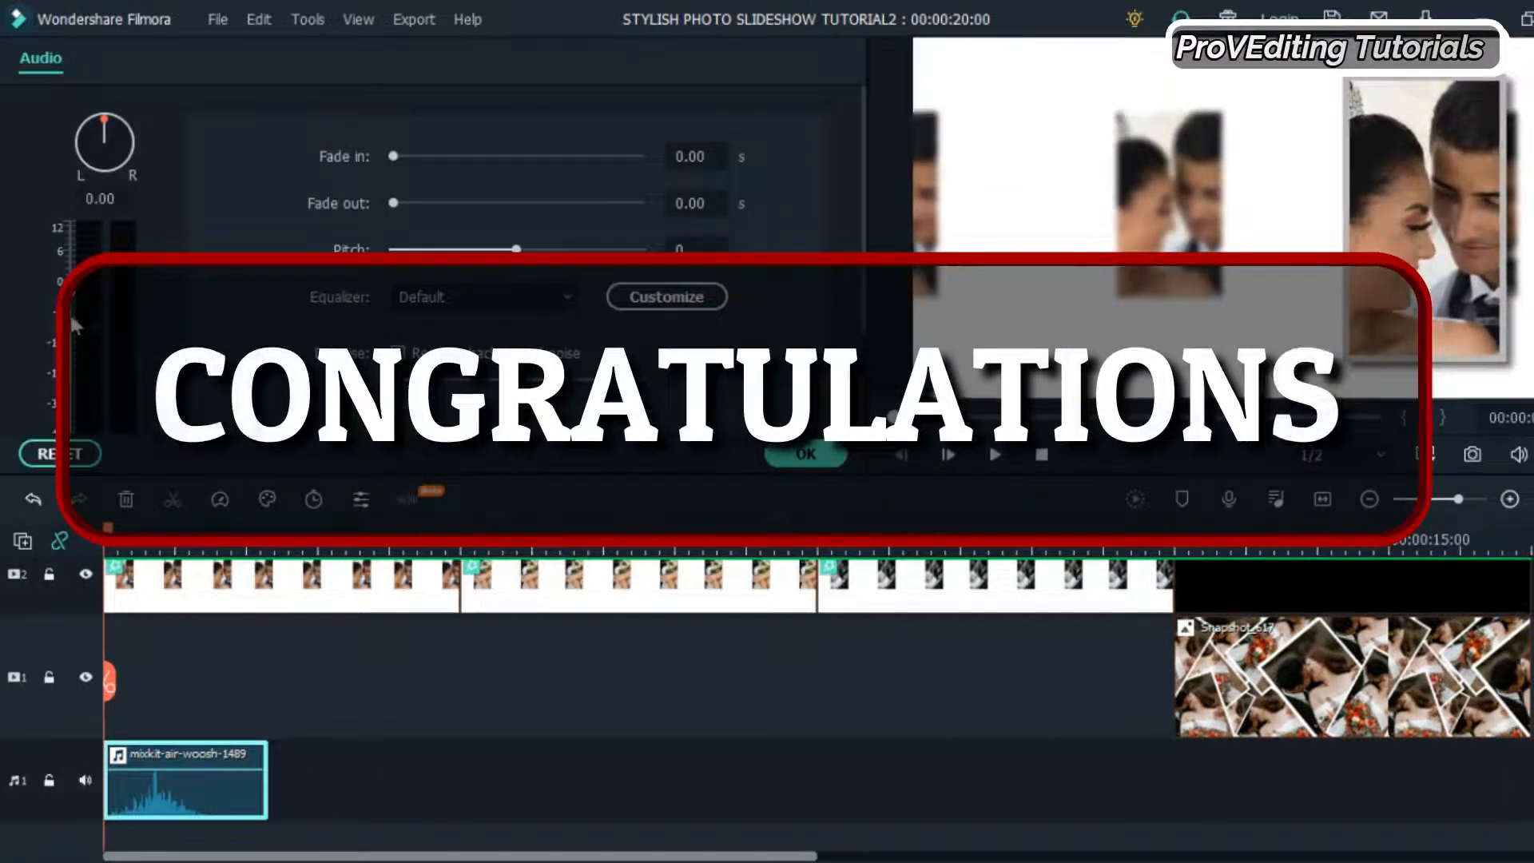
scroll(260, 669, "up", 2)
scroll(256, 675, "down", 3)
left_click(210, 751)
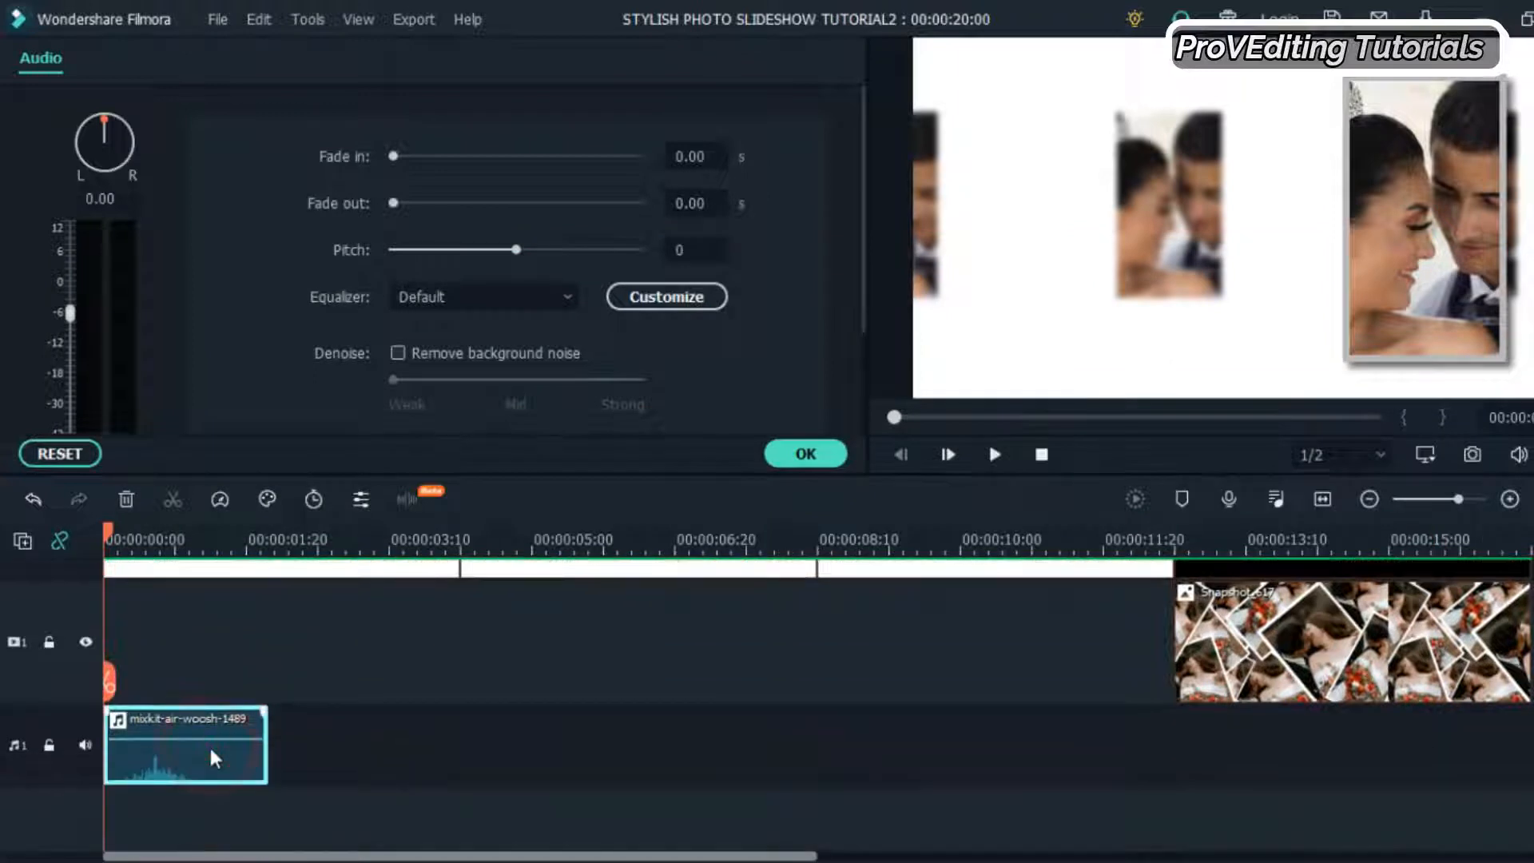
Move the woosh sound clip to where the first transition on track 3 begins and open its clip options
left_click(422, 559)
scroll(420, 624, "up", 3)
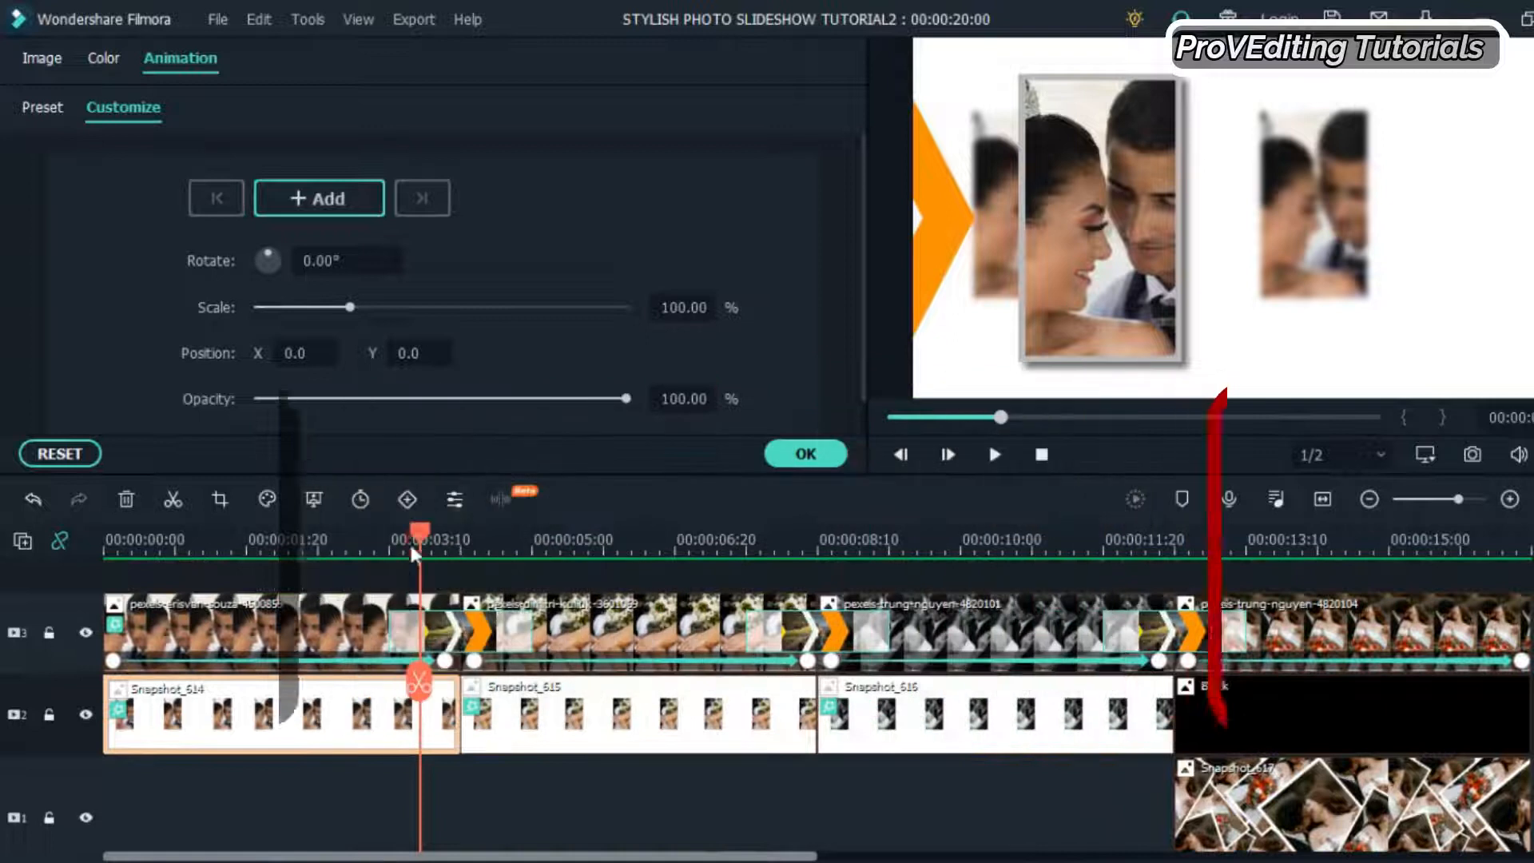
left_click(405, 543)
left_click_drag(405, 555, 393, 564)
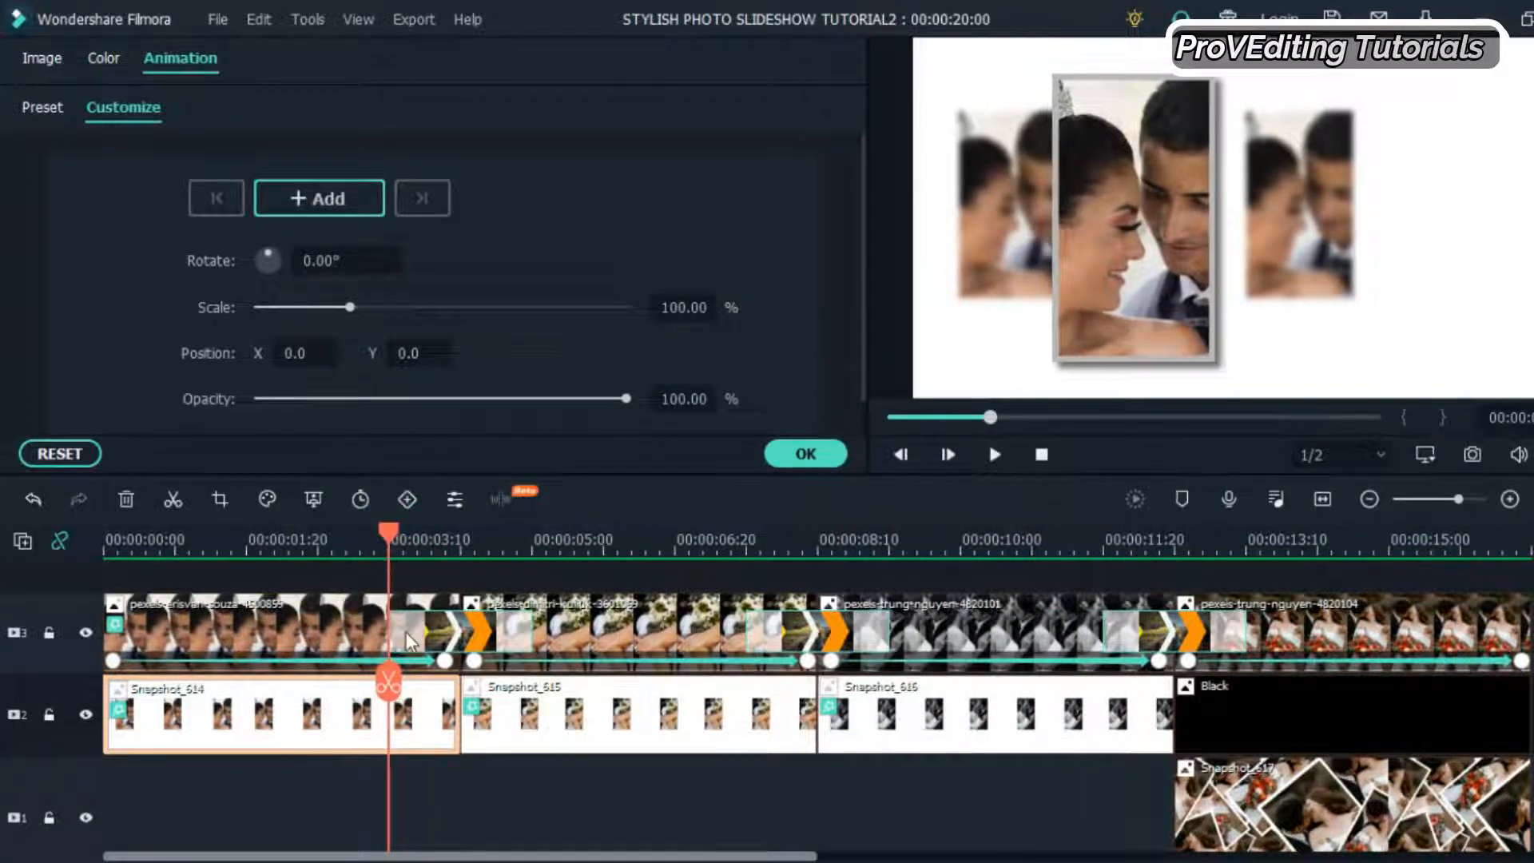
scroll(407, 639, "down", 3)
left_click_drag(196, 771, 469, 746)
right_click(472, 747)
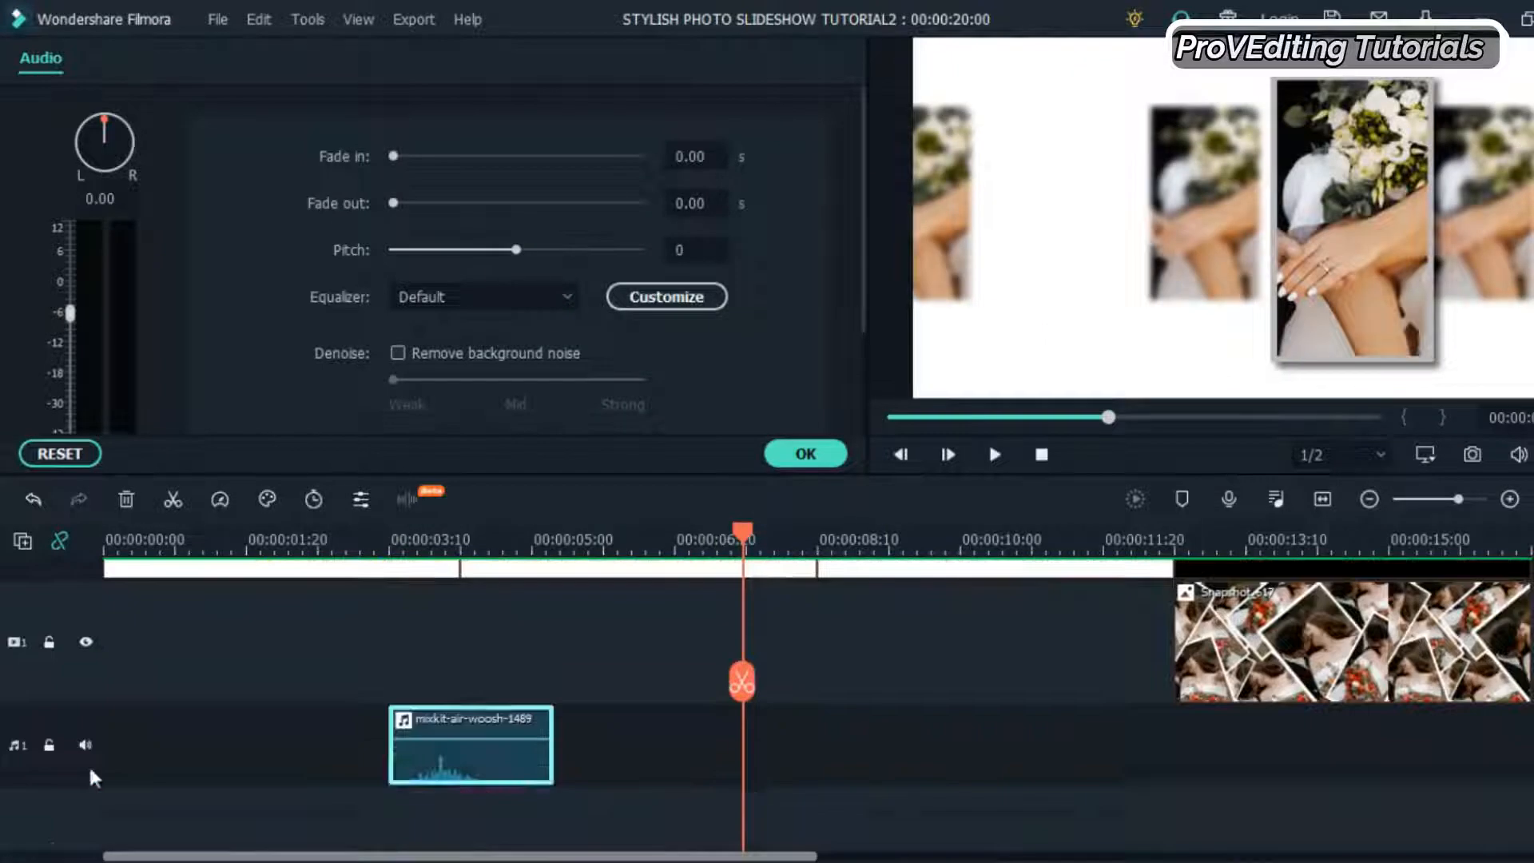
Paste copies of the mixkit-air-woosh-1489 clip where the second and third transitions begin and play back the result
right_click(755, 743)
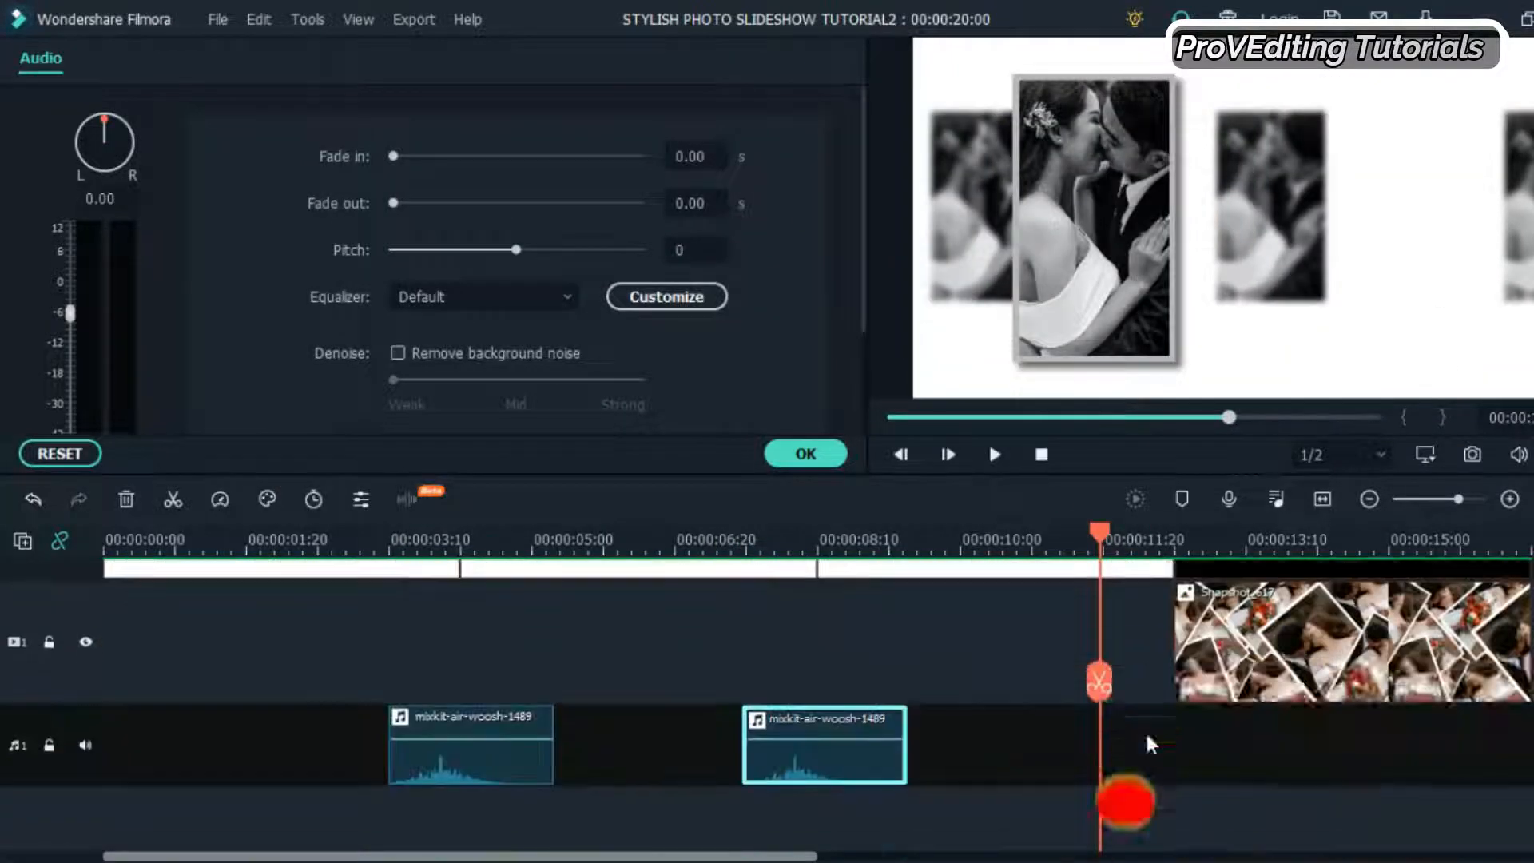
right_click(1147, 736)
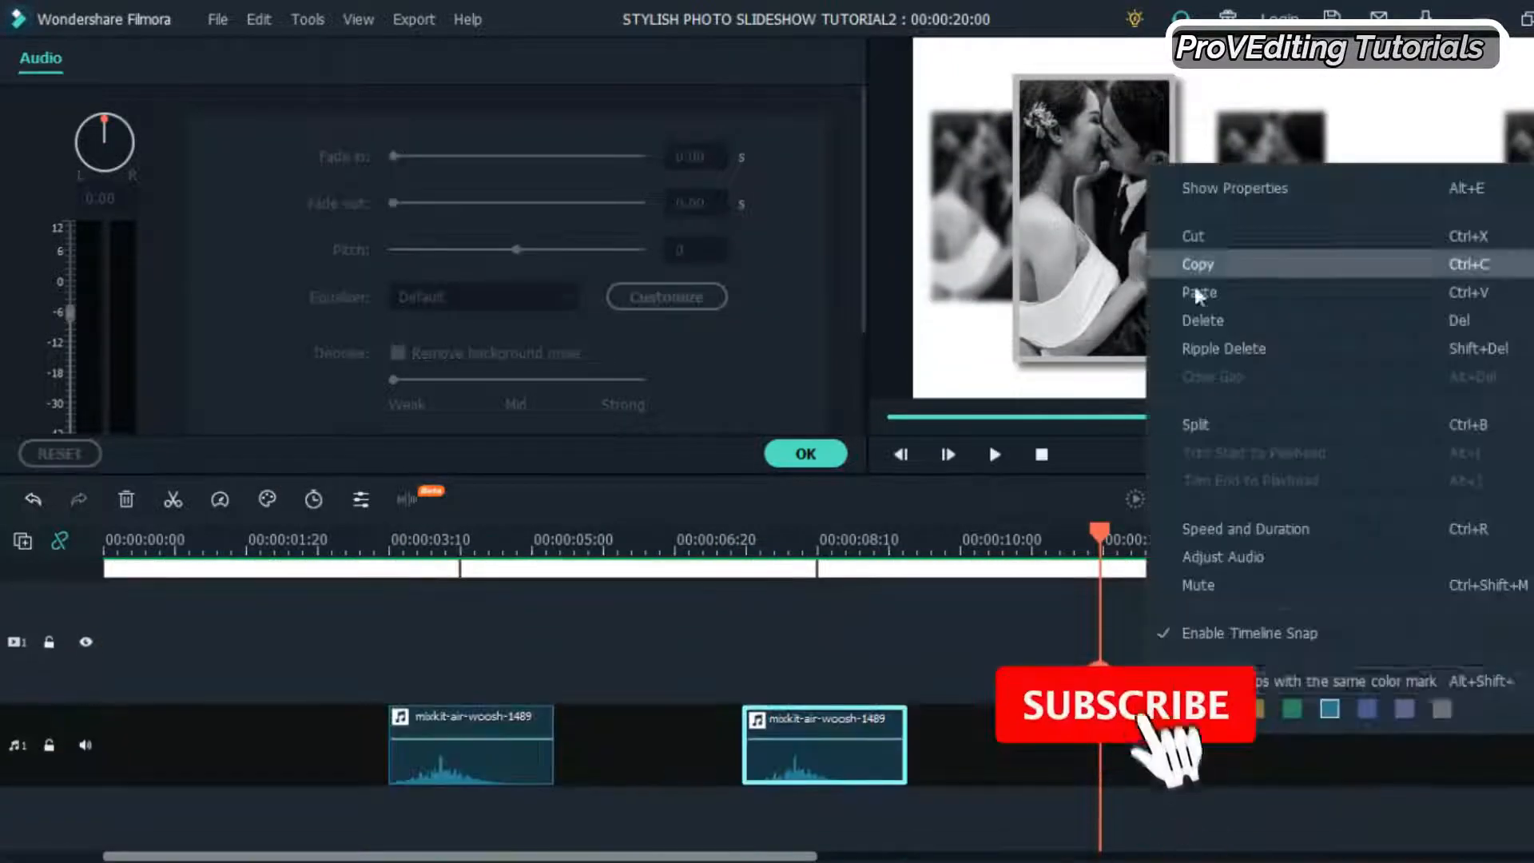
left_click(1216, 292)
left_click(993, 454)
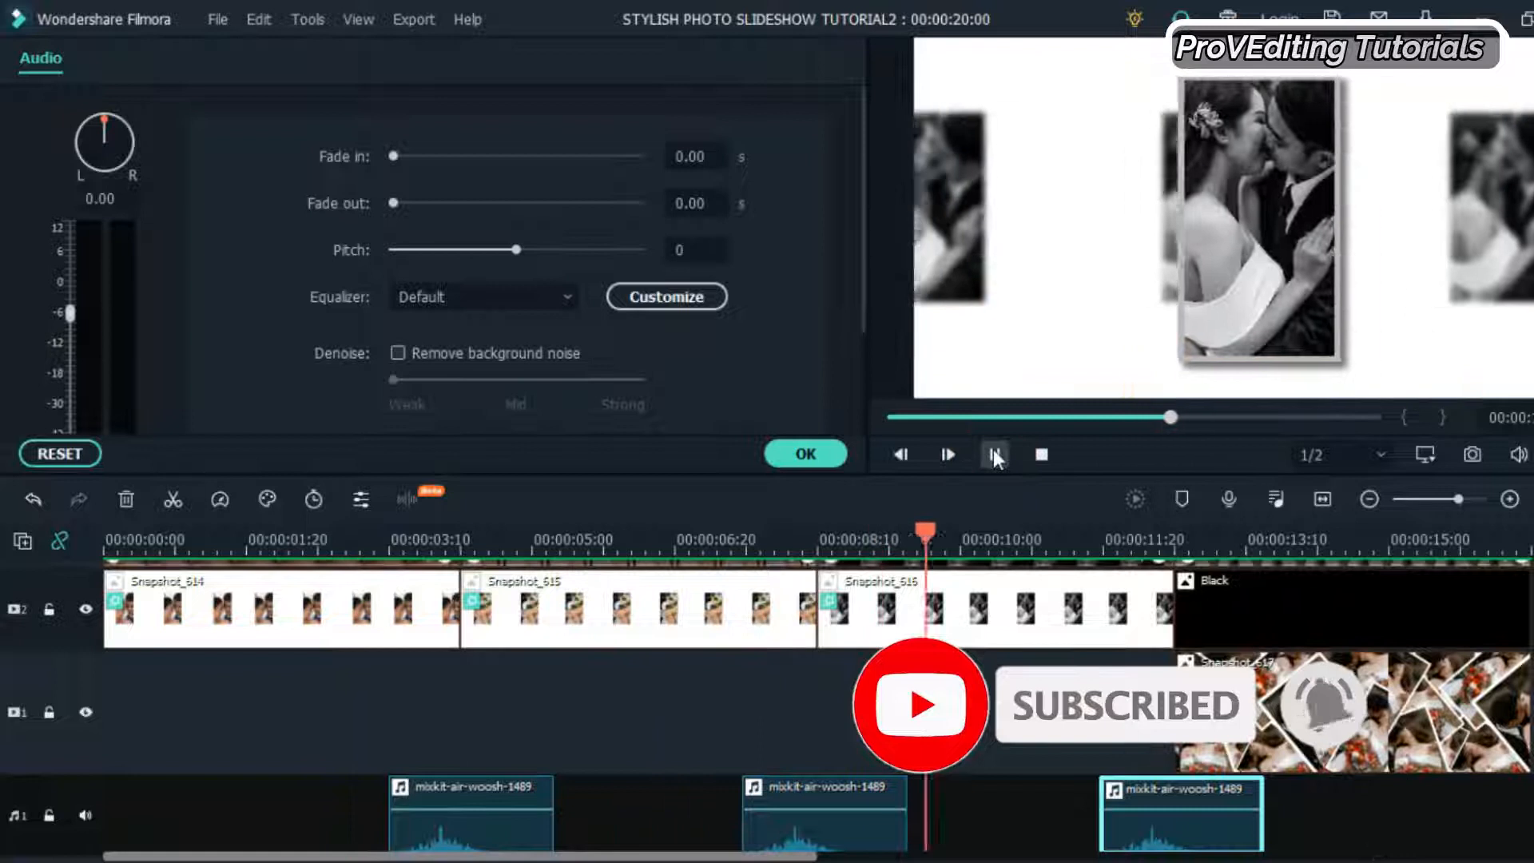
left_click(993, 453)
Add the mixkit-delightful-4 music from the MUSIC SOUND media folder to the start of audio track 2
left_click(794, 464)
left_click(41, 65)
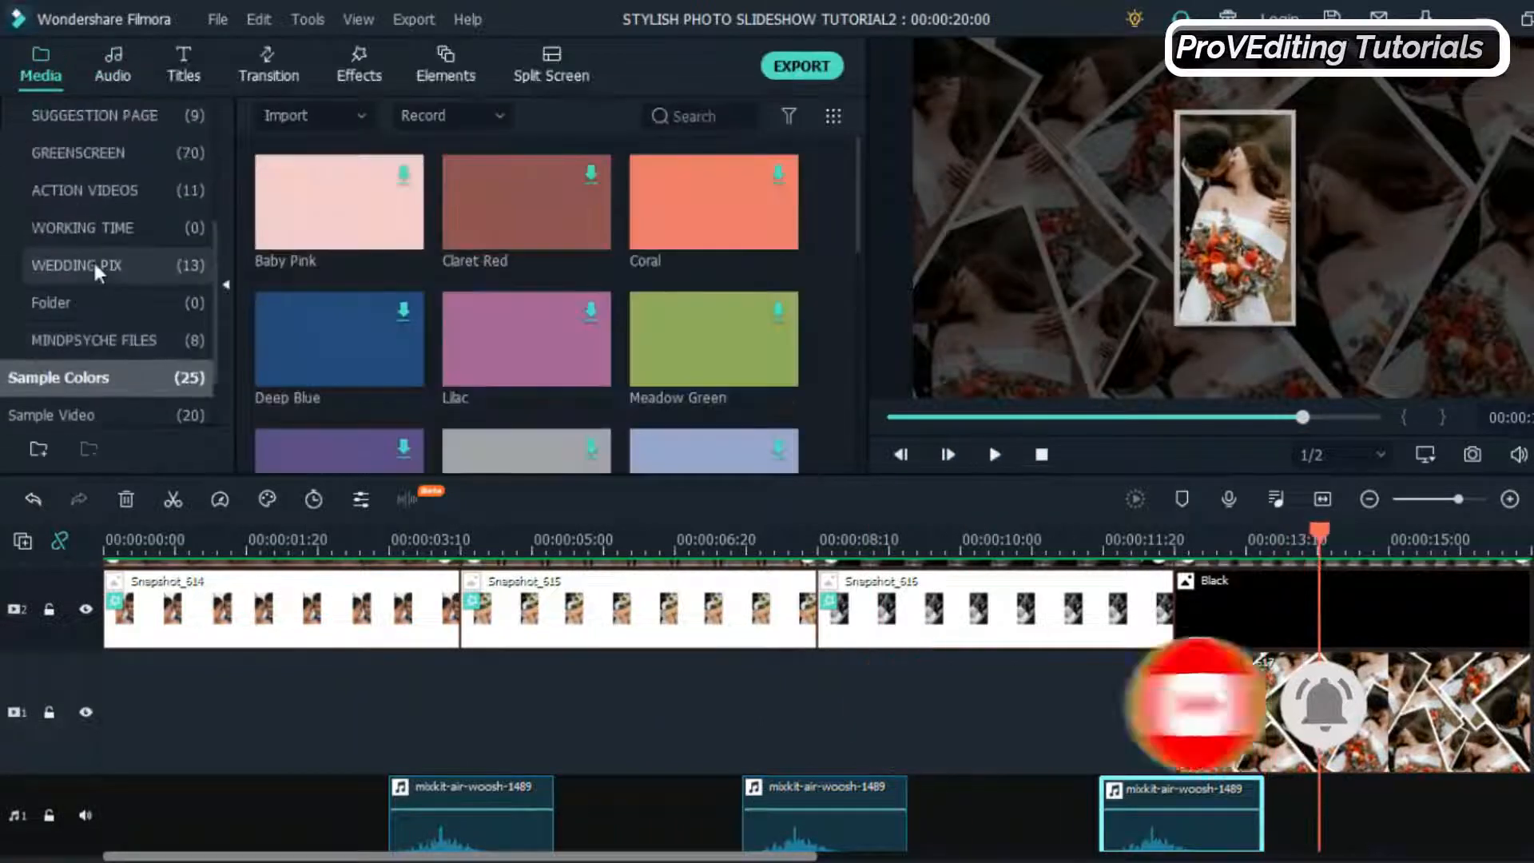
scroll(99, 270, "up", 2)
left_click(94, 154)
scroll(453, 389, "down", 5)
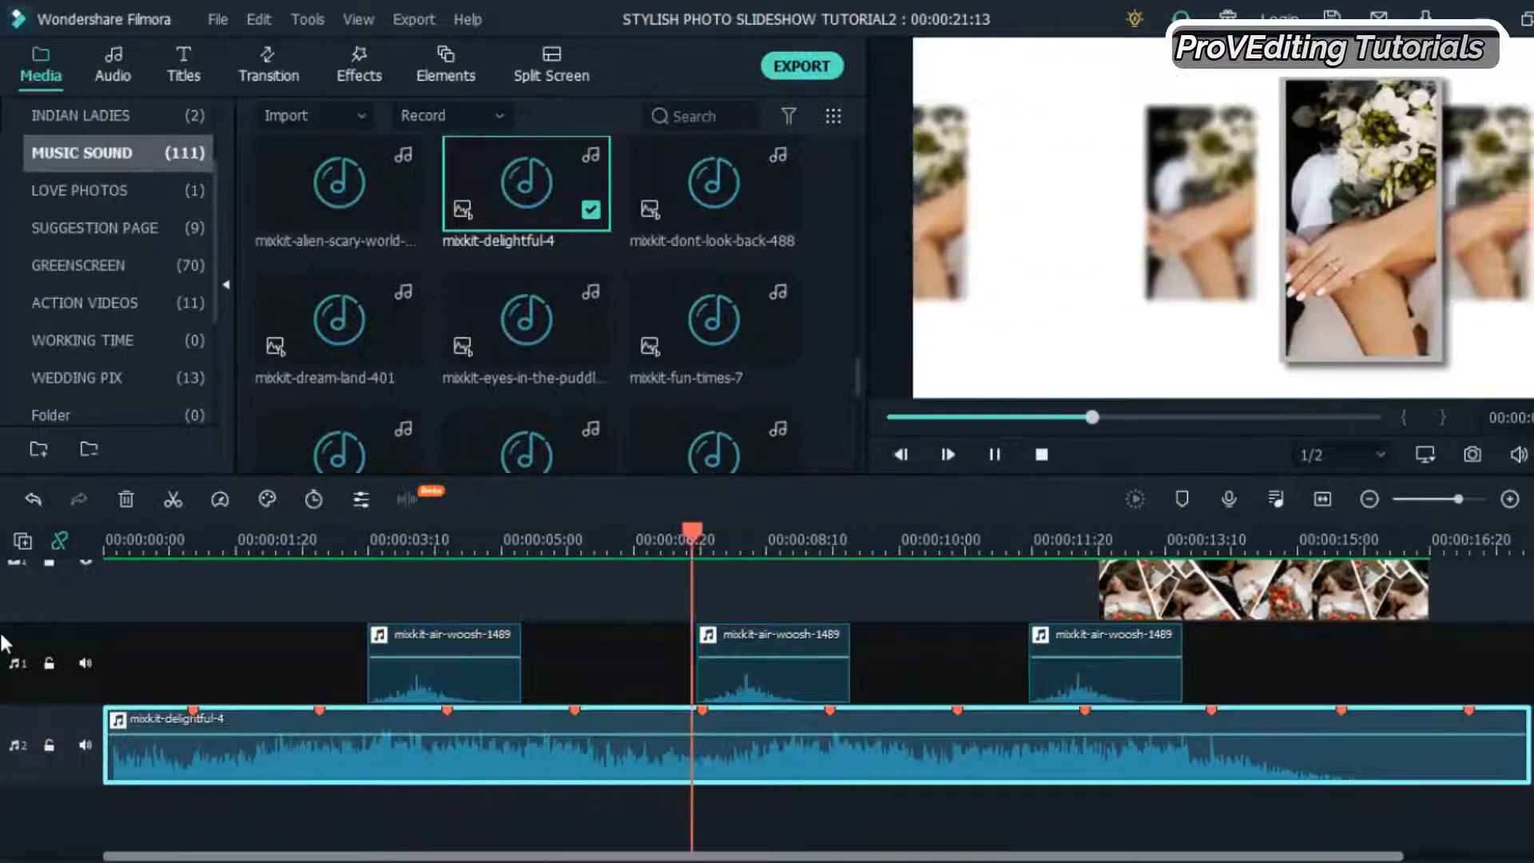
Trim and align the mixkit-delightful-4 clip on audio track 2 so it spans the slideshow from start to end
left_click_drag(1528, 767, 1339, 765)
left_click_drag(1265, 755, 1351, 754)
left_click_drag(187, 766, 44, 768)
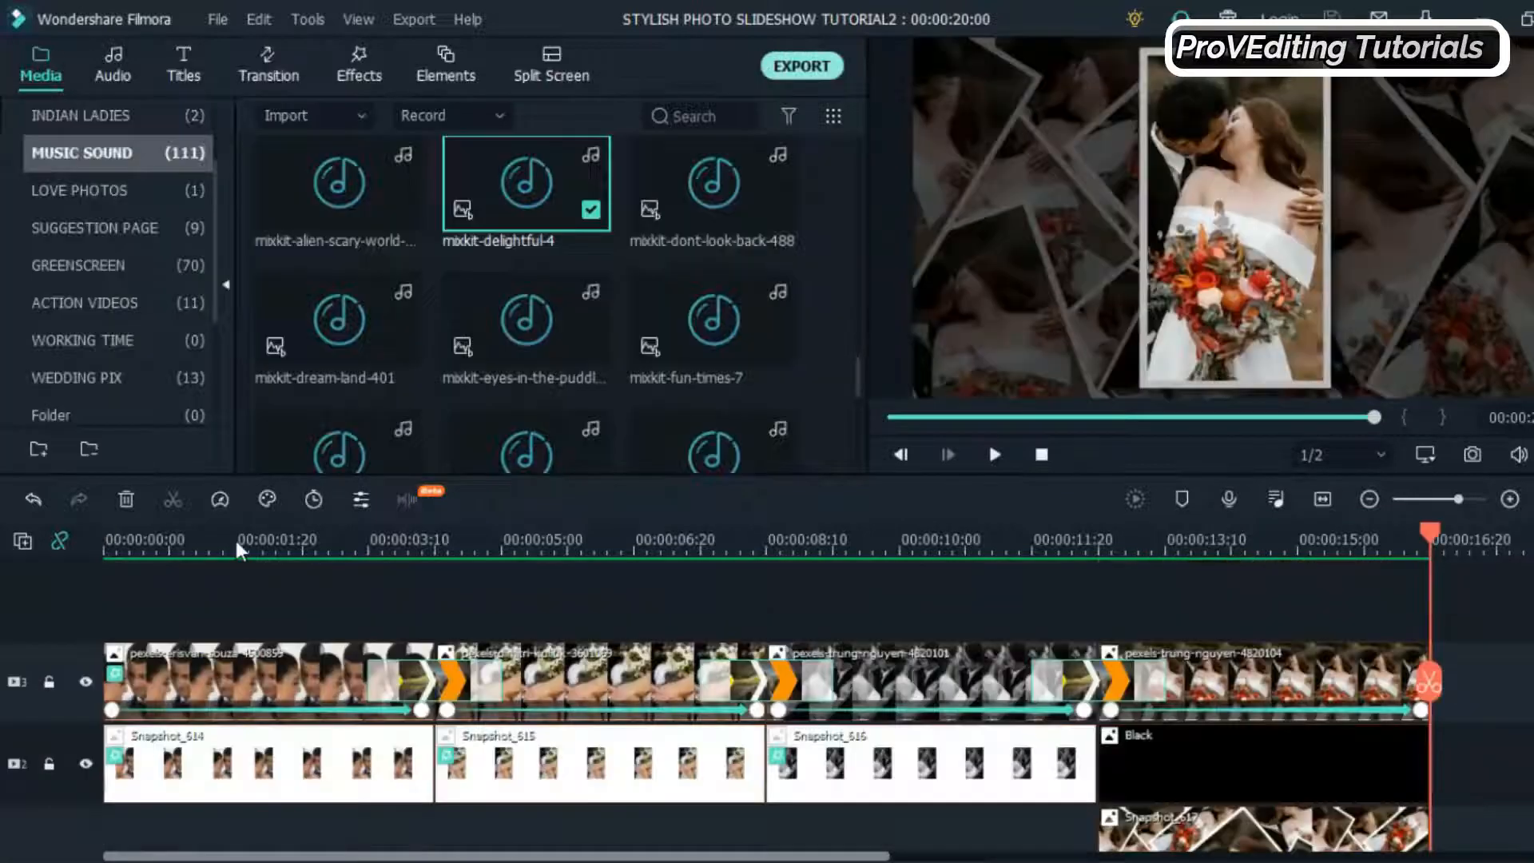
Export the slideshow to the computer as an MP4 file at 1920x1080 and 25 fps
left_click(801, 66)
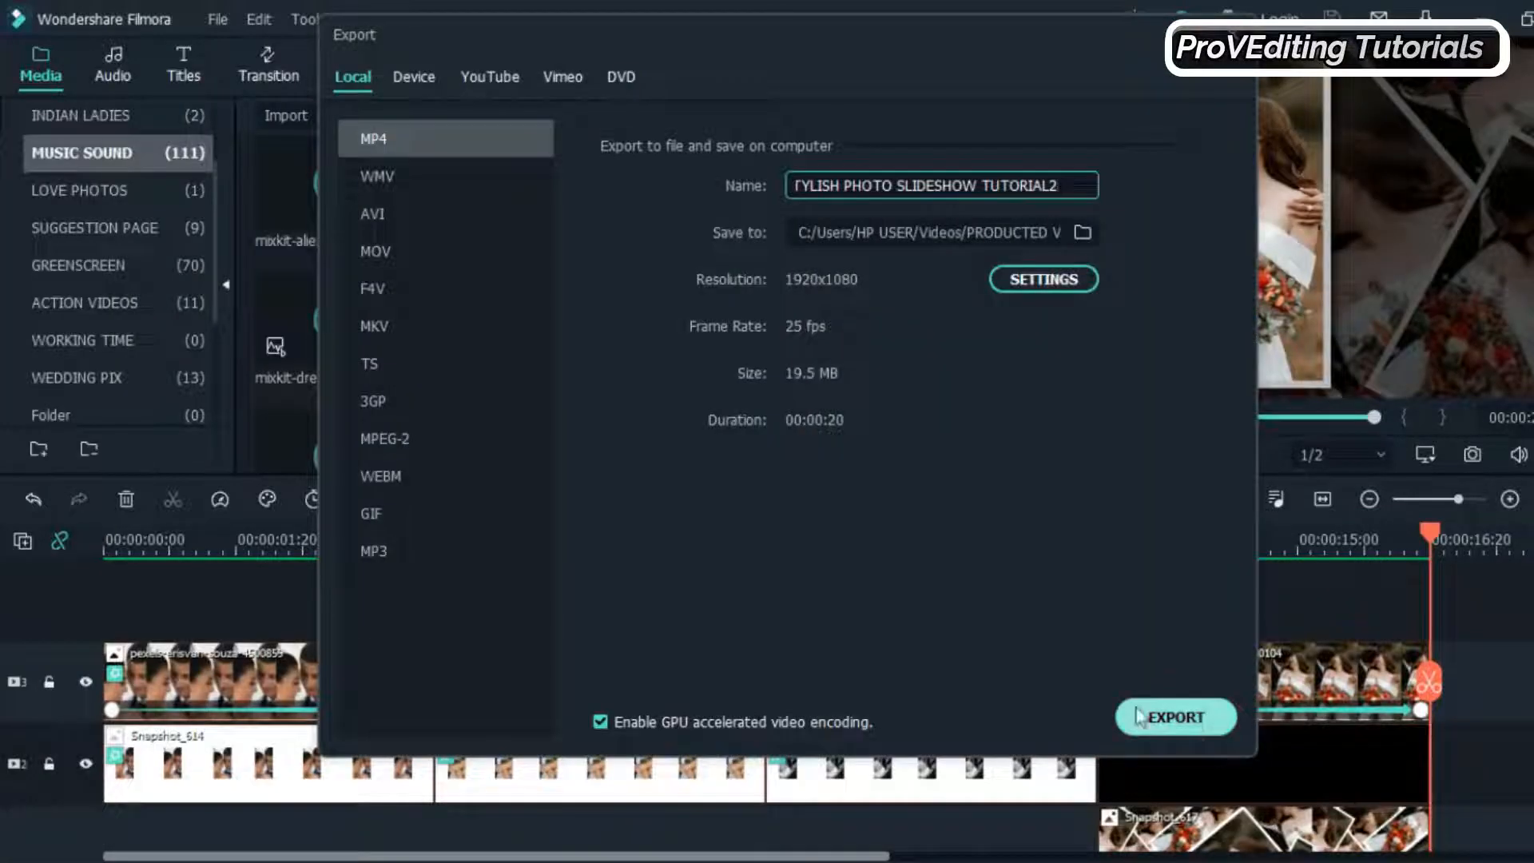
left_click(1190, 719)
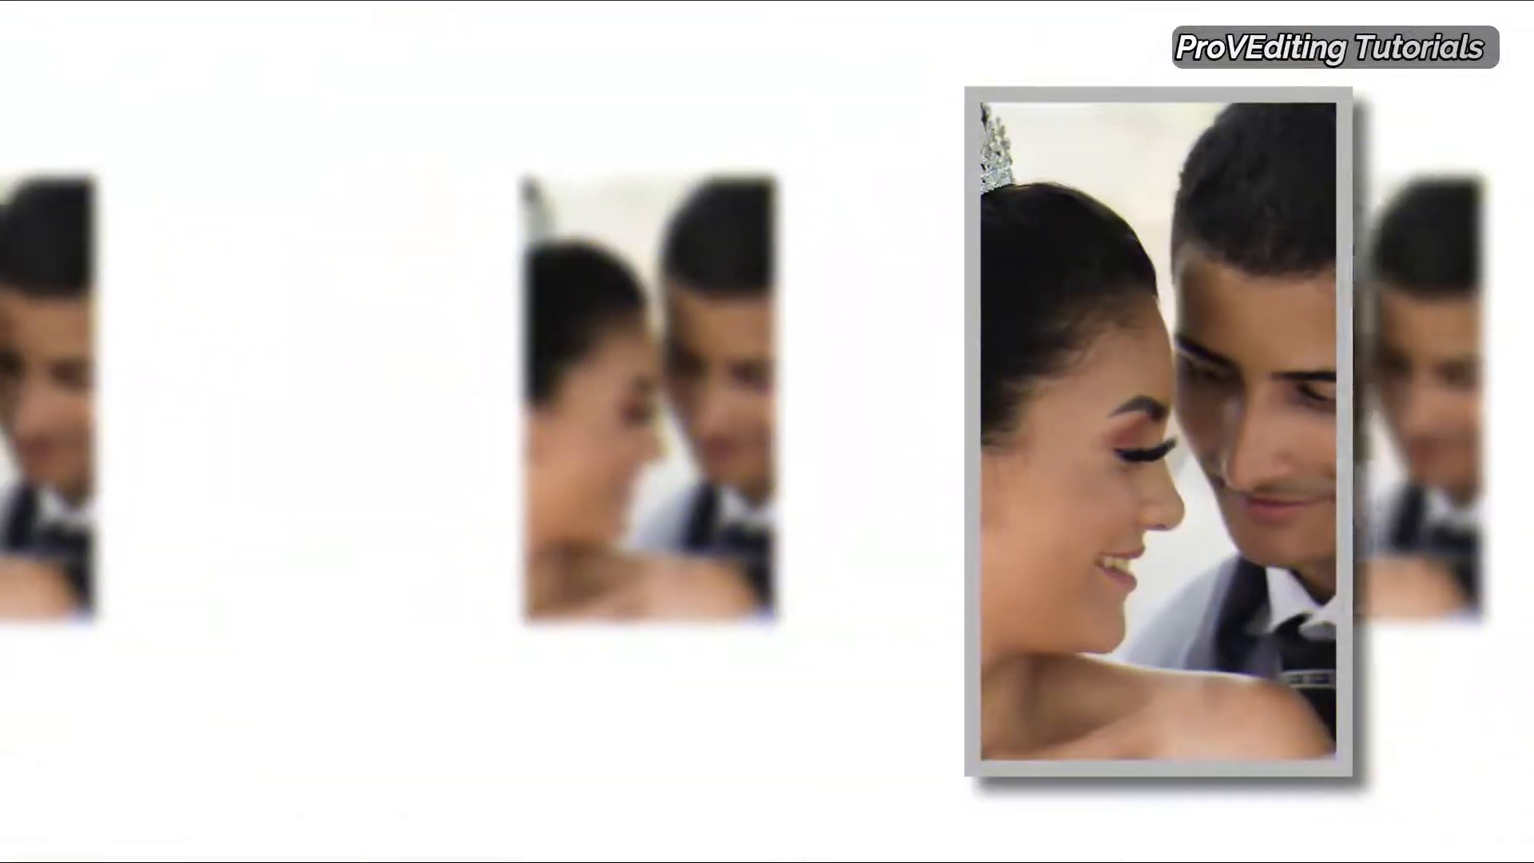